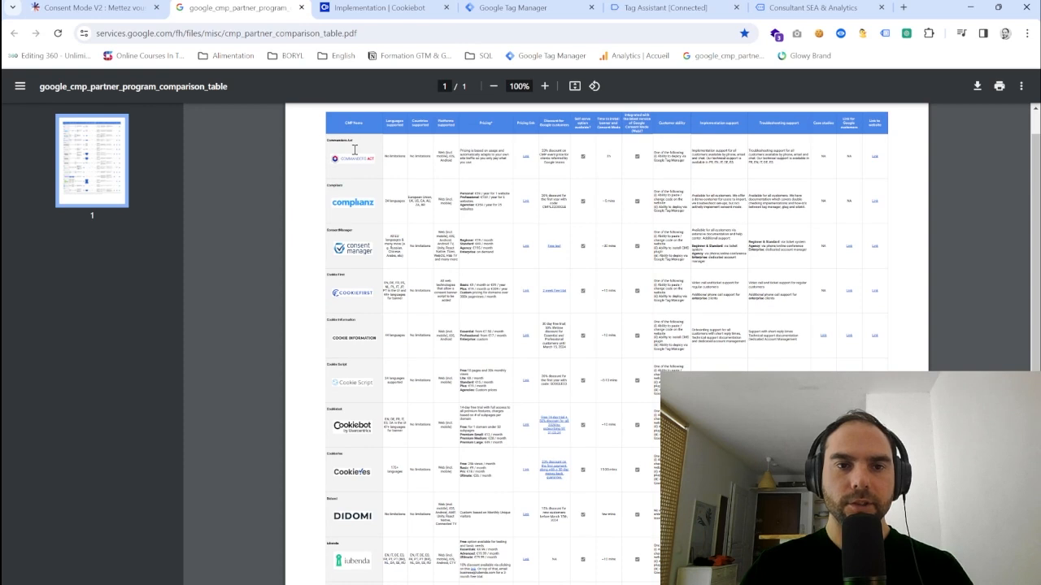
Step: Look through the consent platforms listed in Google's CMP partner comparison table
scroll(350, 232, "down", 1)
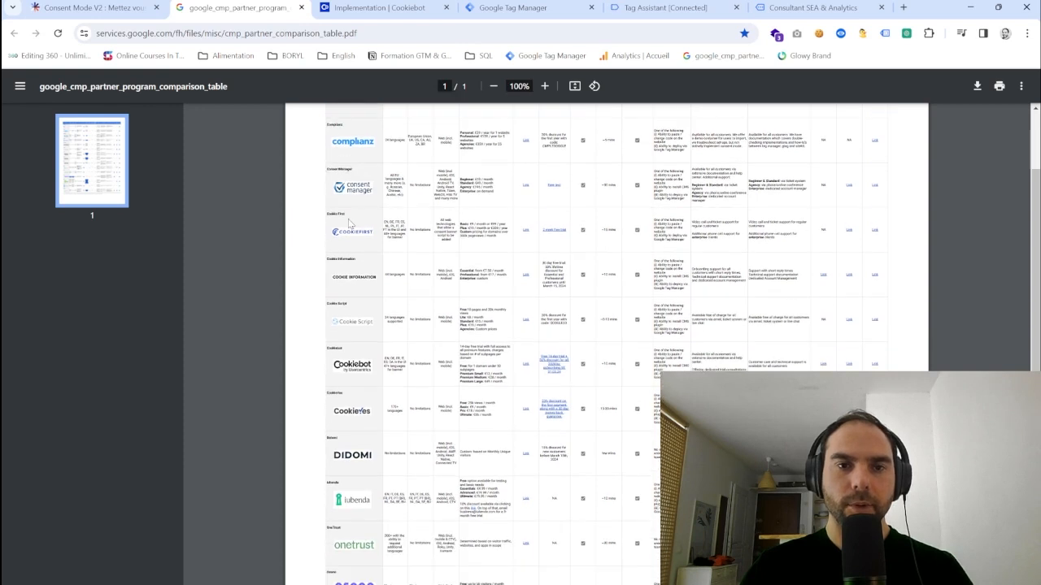
scroll(357, 324, "up", 1)
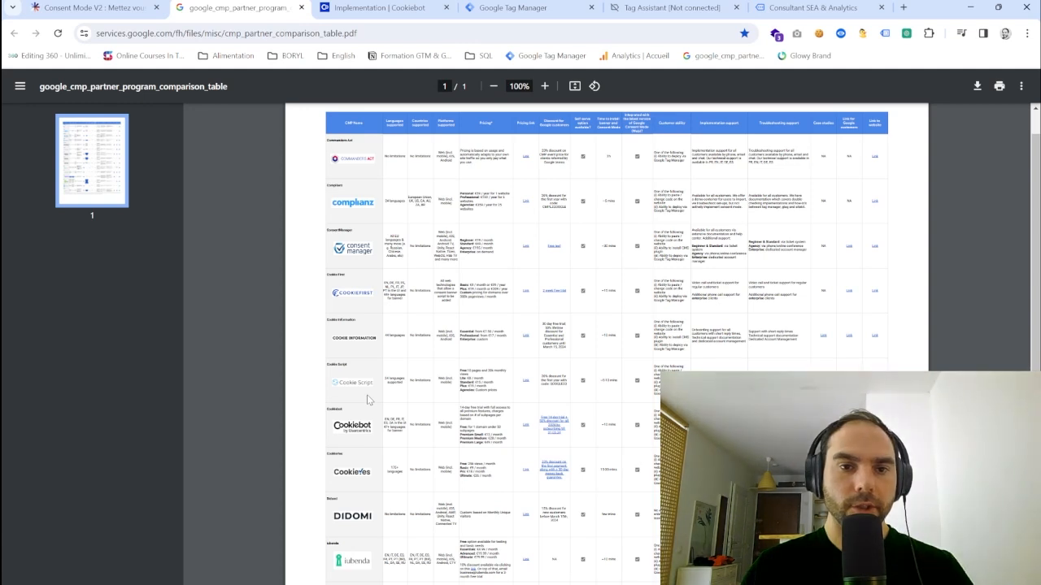
scroll(367, 394, "down", 1)
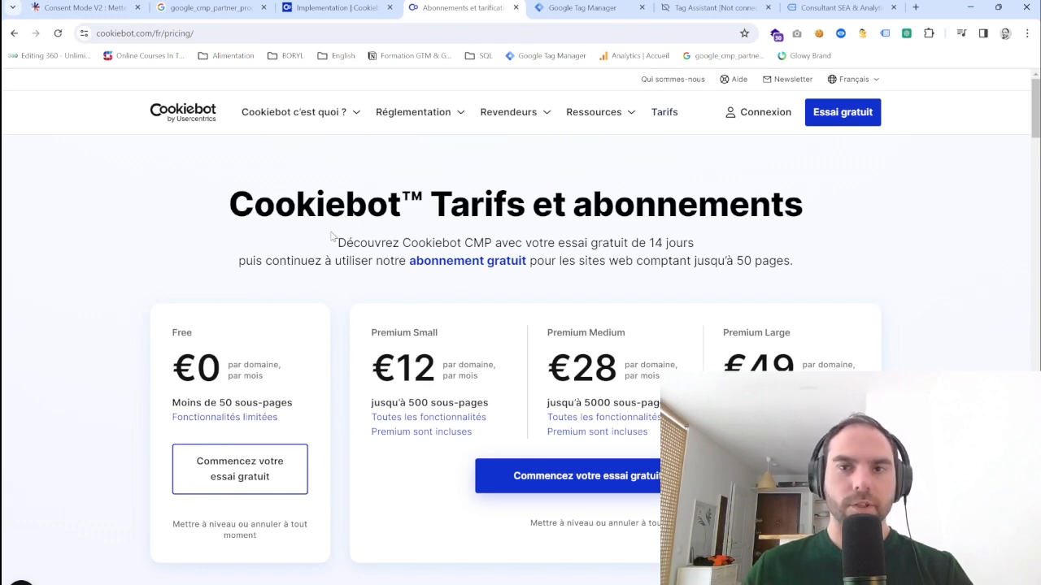
Step: Switch to the Cookiebot admin, choose the GDPR template in the configuration, open its banner design, and leave without saving
left_click(333, 8)
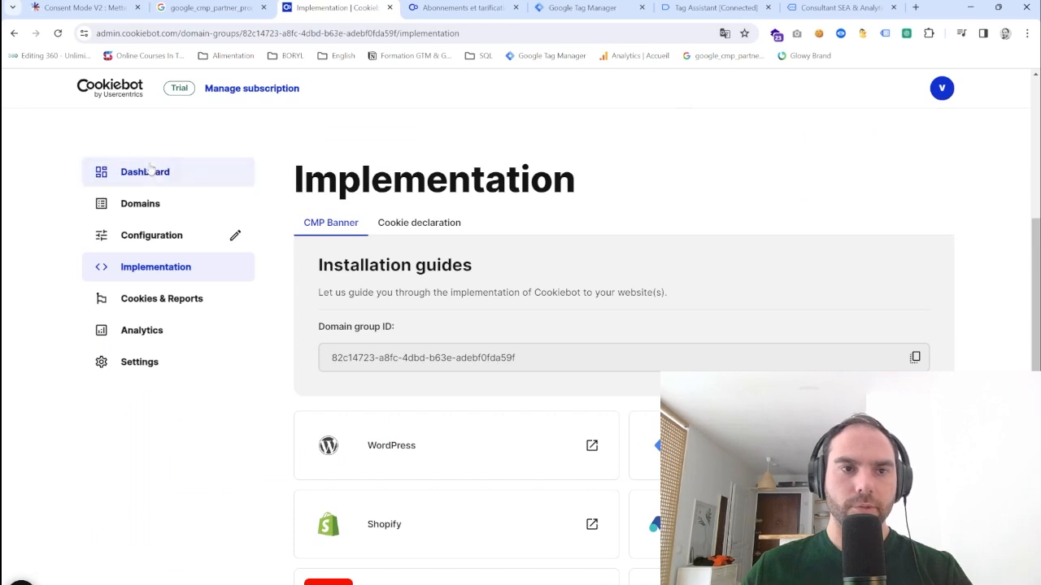
left_click(109, 237)
scroll(104, 249, "down", 2)
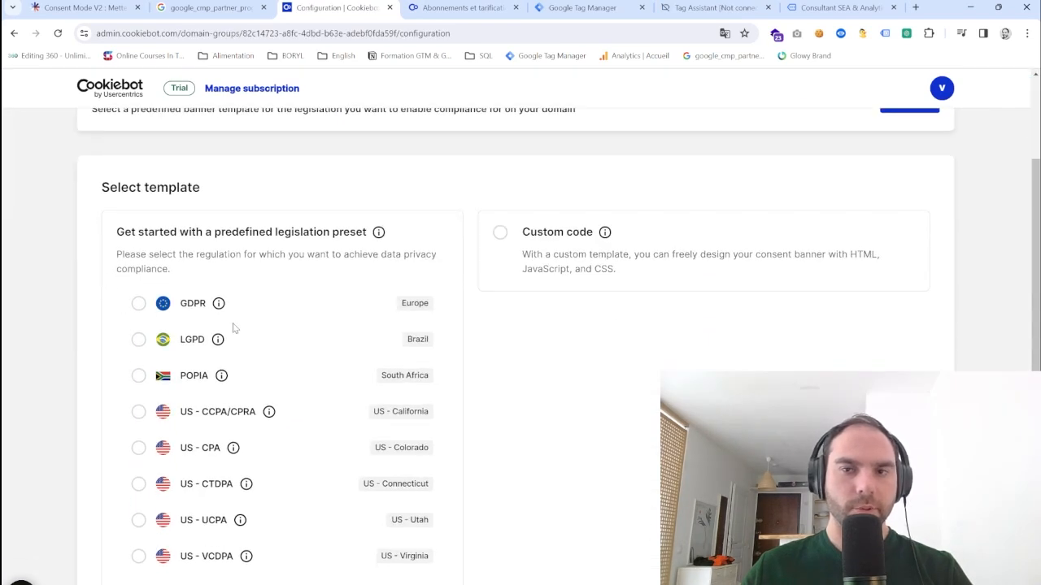
scroll(885, 245, "up", 2)
left_click(195, 423)
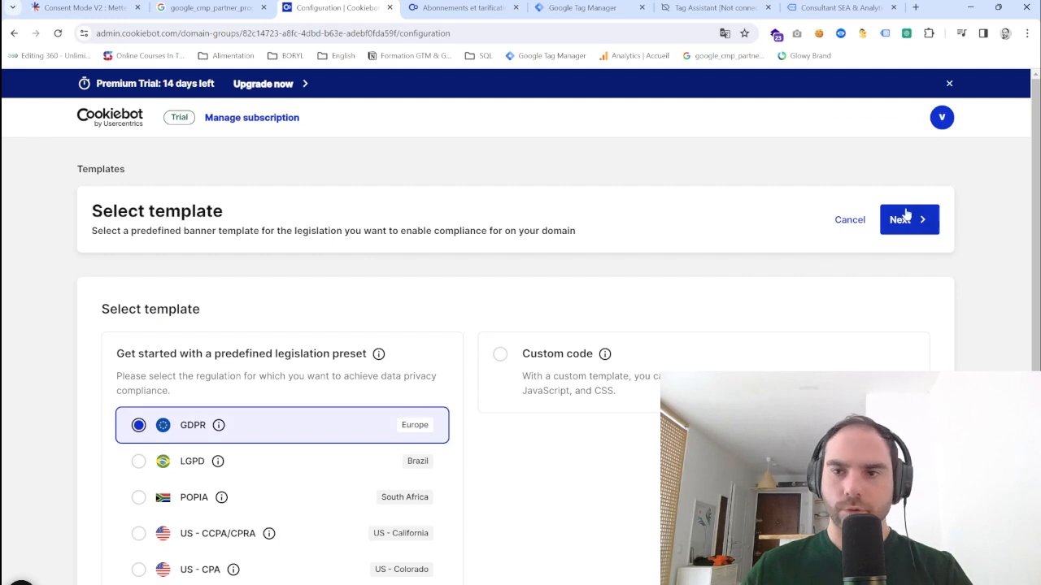
left_click(901, 217)
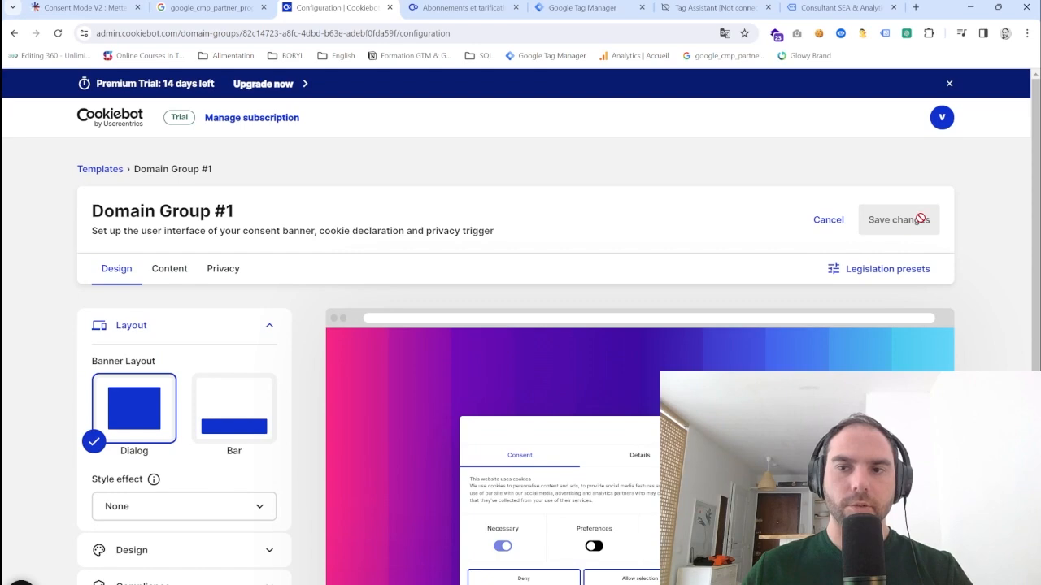
key("alt+Left")
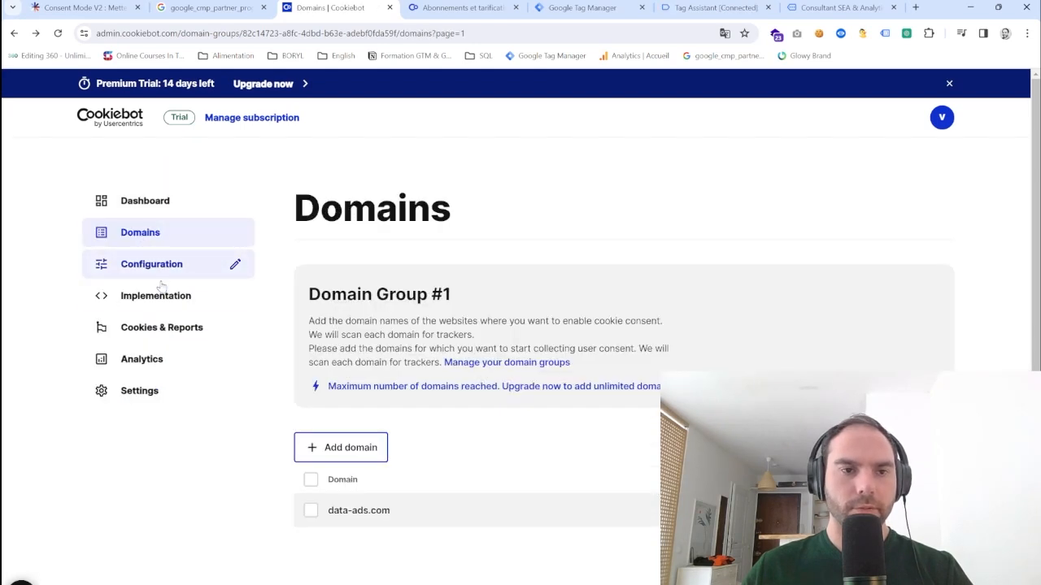
Step: Open Cookiebot's implementation page and review the auto-blocking script and the domain group ID
left_click(142, 294)
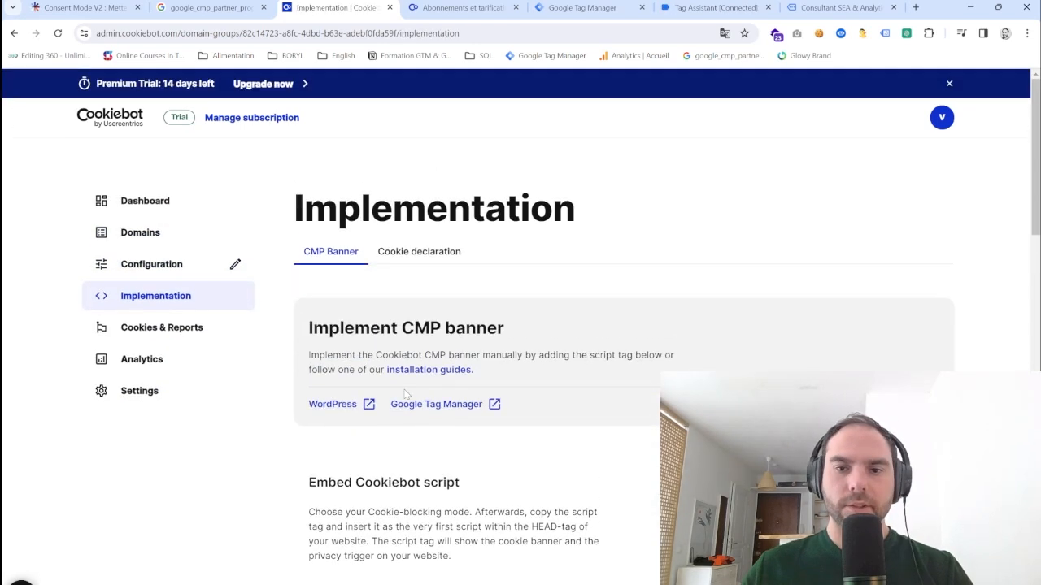
scroll(404, 390, "down", 2)
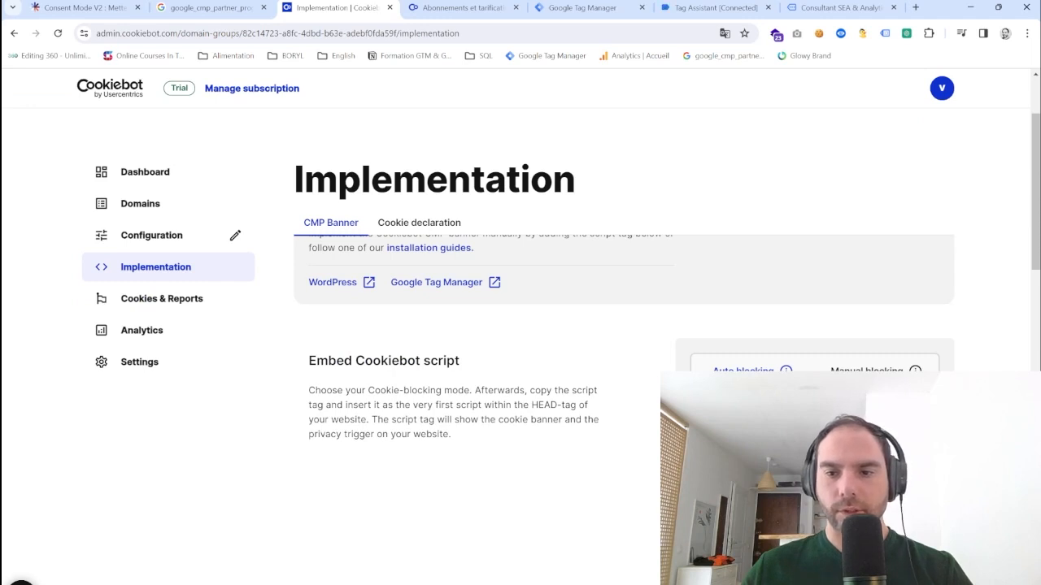
scroll(880, 370, "down", 2)
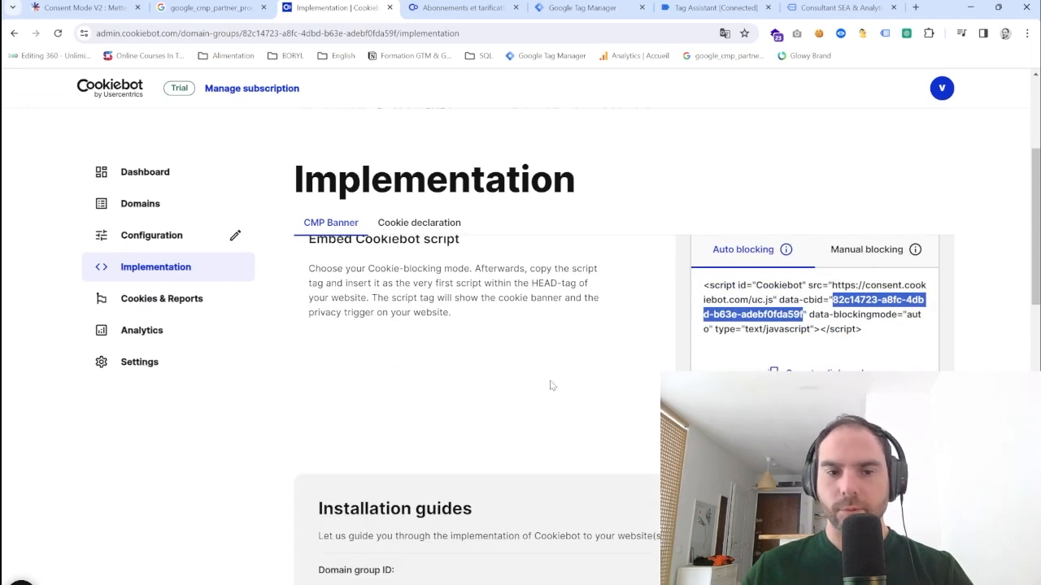
scroll(550, 383, "down", 3)
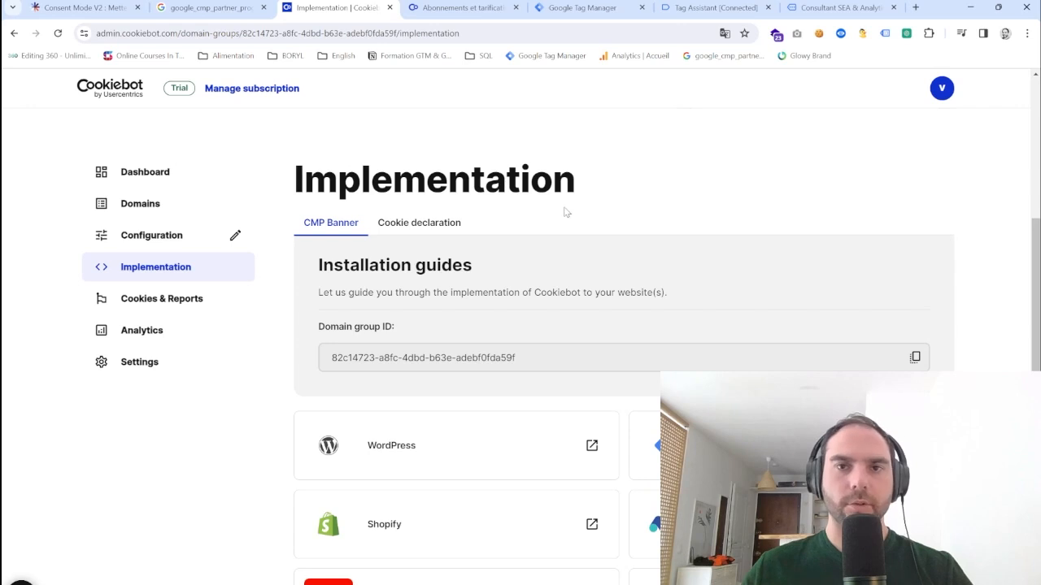
Step: Switch to Google Tag Manager and start a new tag in the data-ads.com container
left_click(575, 7)
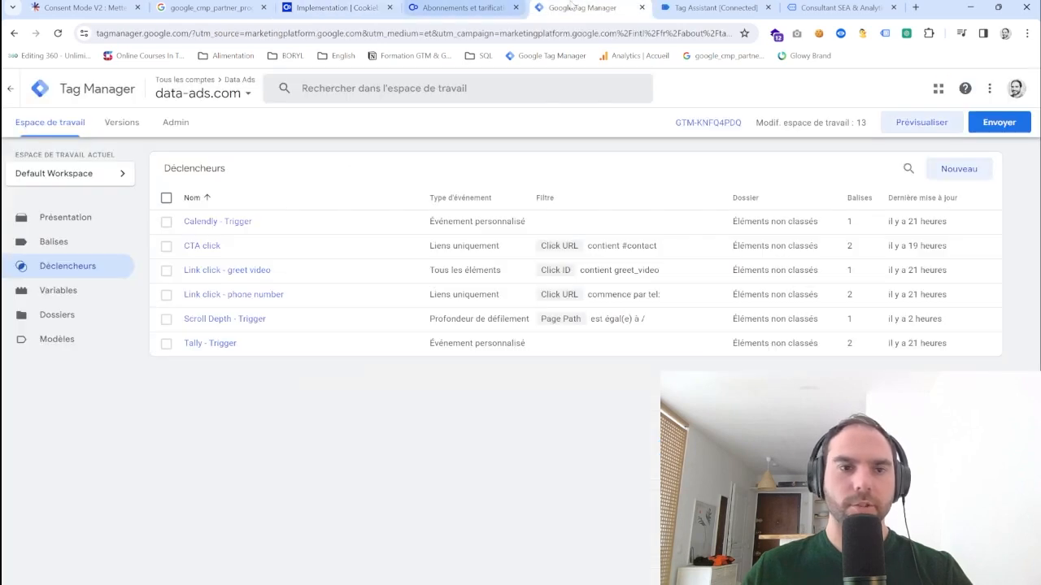
left_click(52, 243)
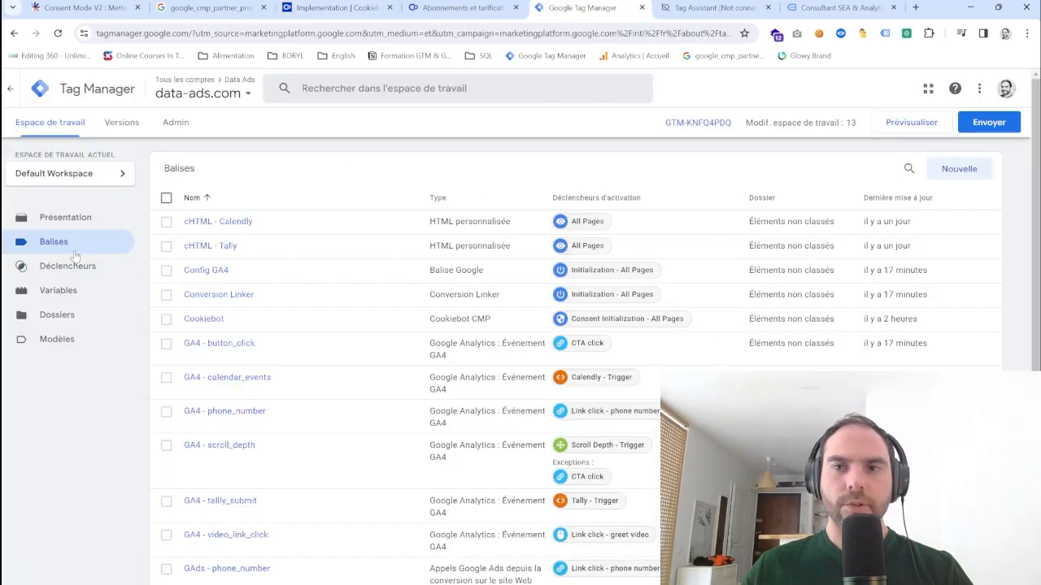
left_click(959, 171)
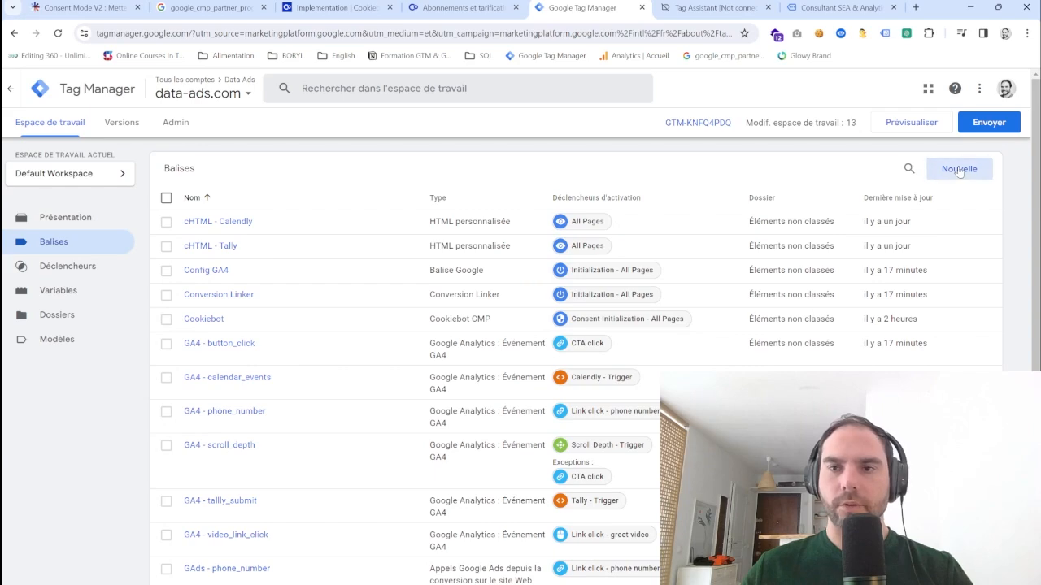
left_click(645, 207)
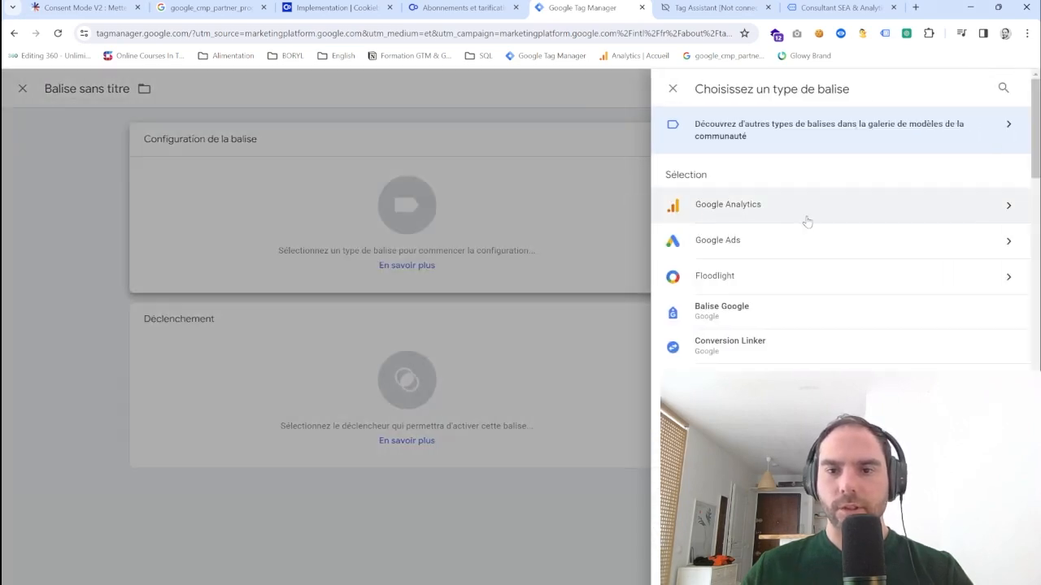
Step: Search the community template gallery for Cookiebot and select the Cookiebot CMP template as the tag type
left_click(803, 217)
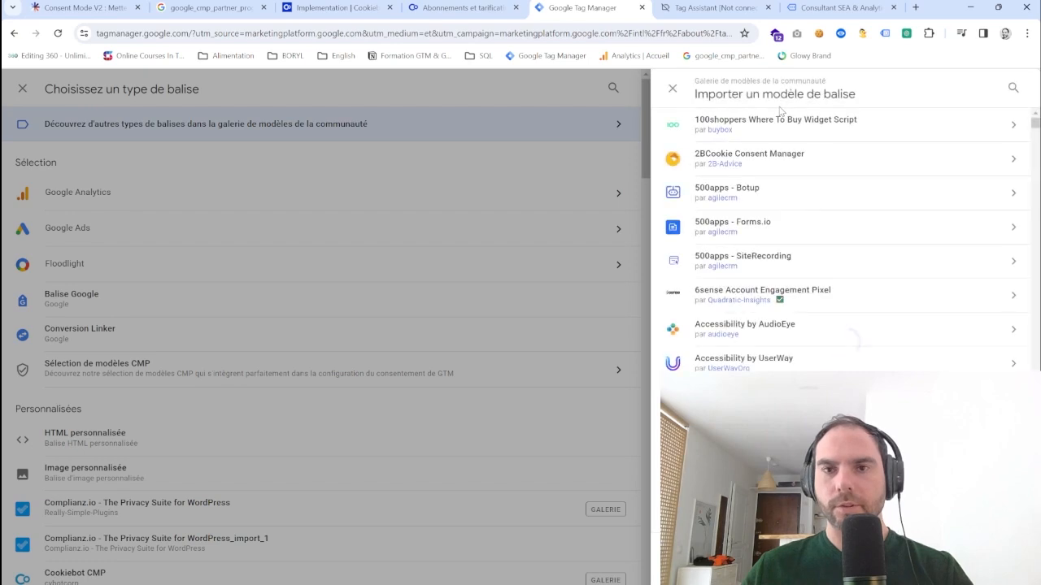
left_click(1012, 88)
type("coo")
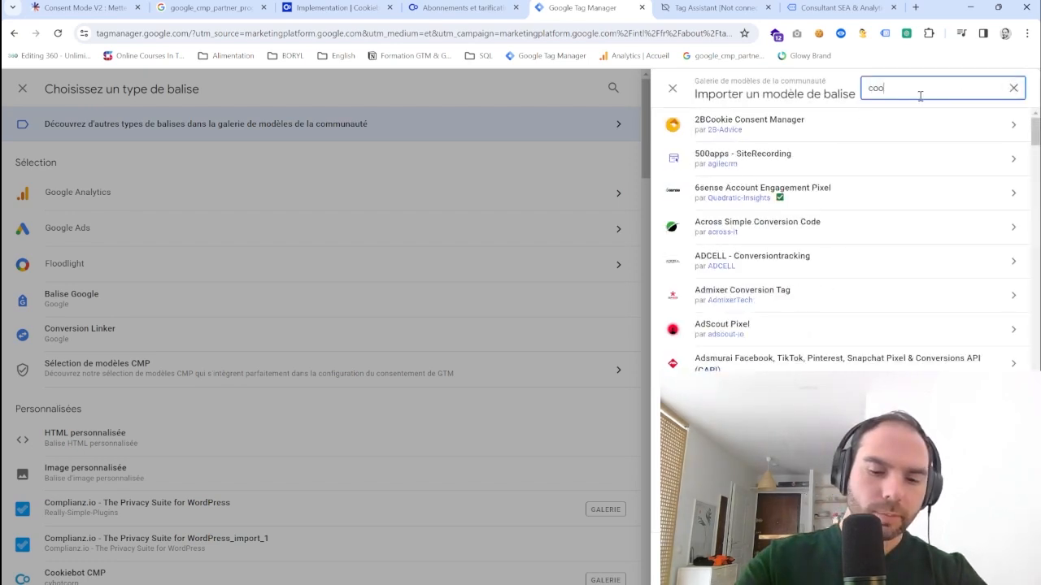
type("kiebot")
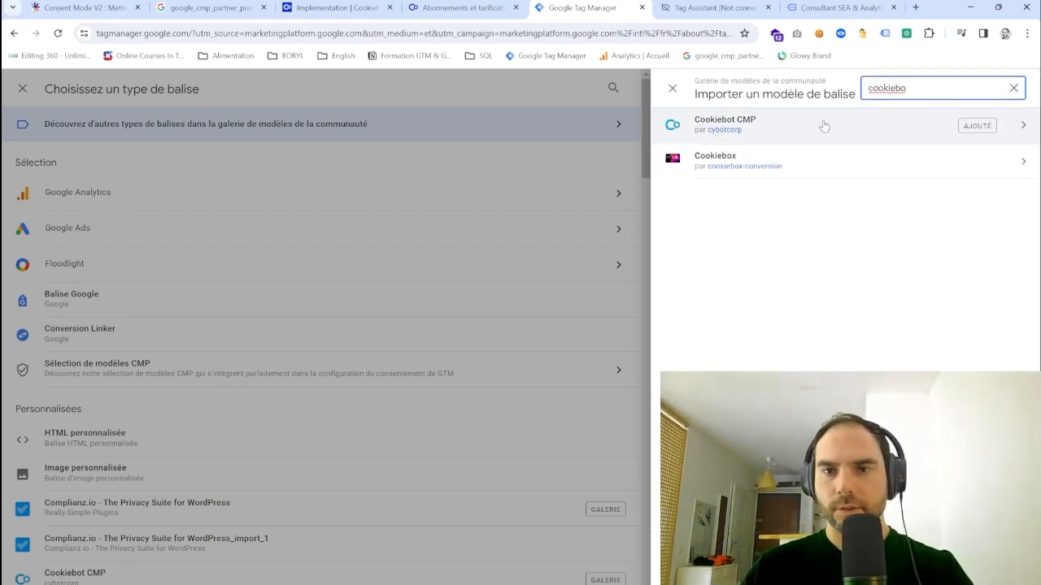
left_click(825, 123)
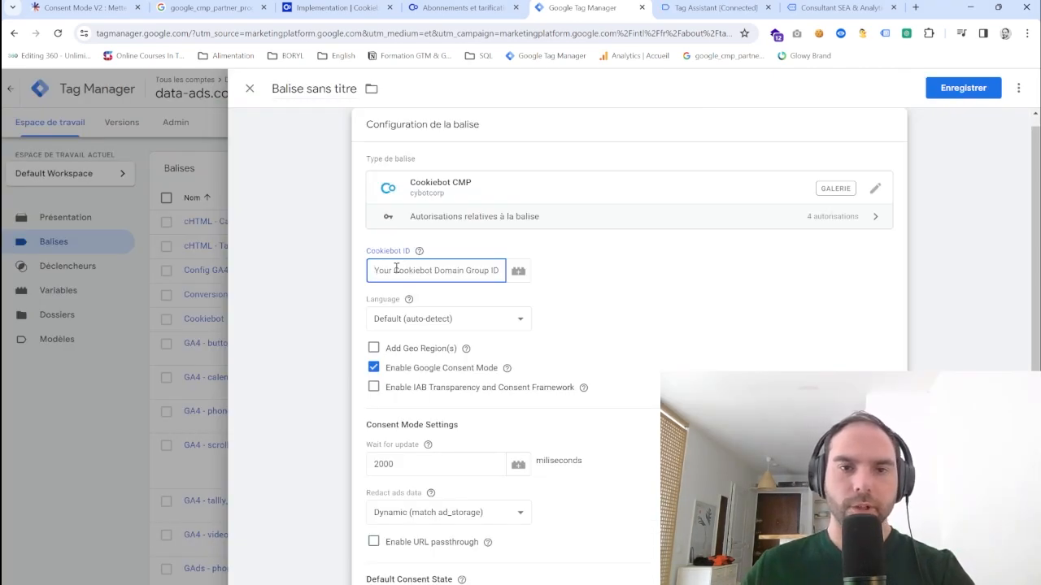
Step: Paste the domain group ID as the tag's Cookiebot ID and leave Google Consent Mode enabled
key("ctrl+v")
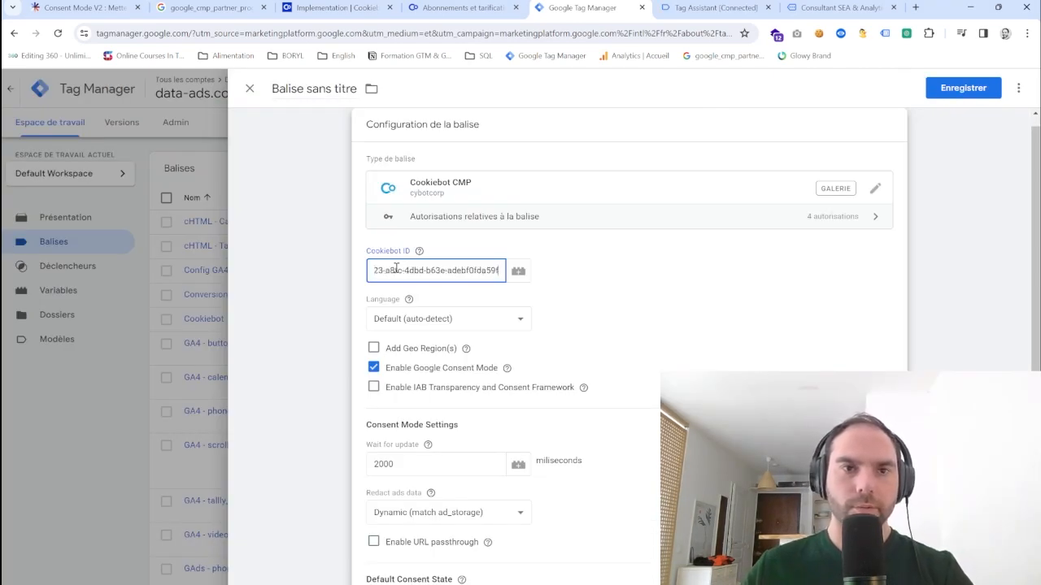
left_click(323, 143)
scroll(358, 203, "down", 2)
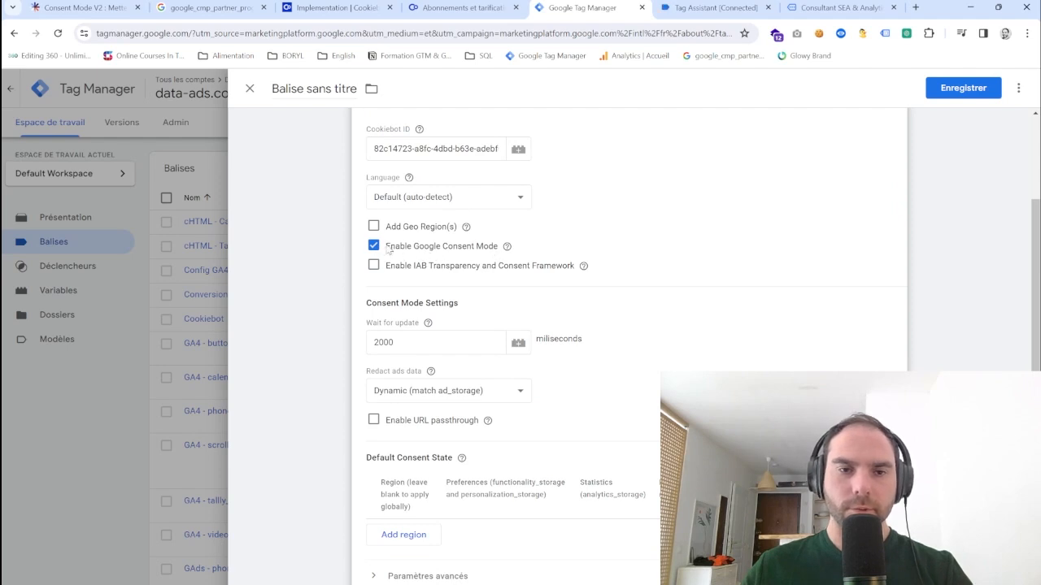
left_click(373, 246)
left_click(373, 246)
Step: View the default consent state options for adding a region and leave without adding one
scroll(400, 290, "down", 2)
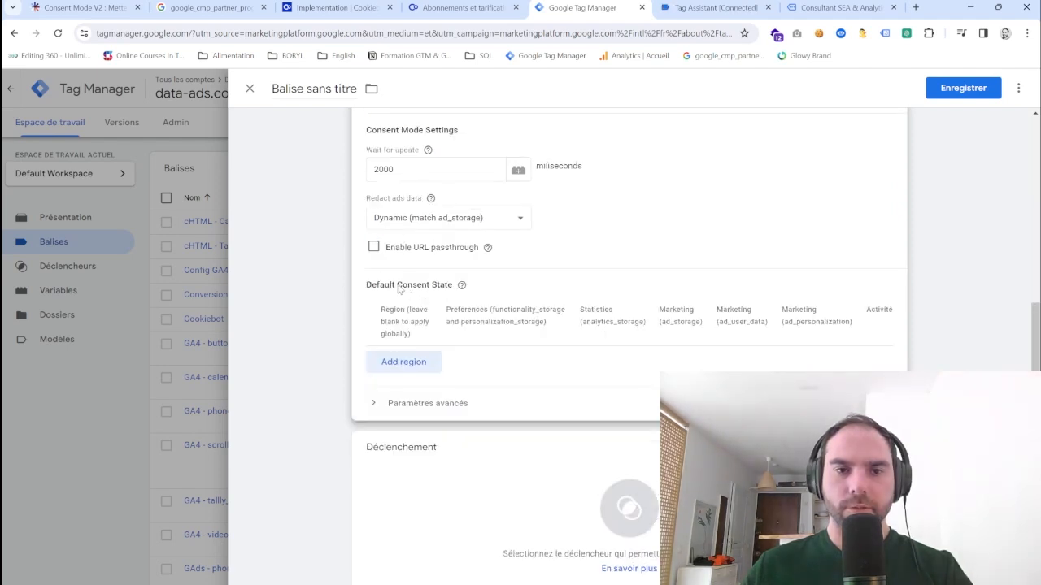
left_click(389, 365)
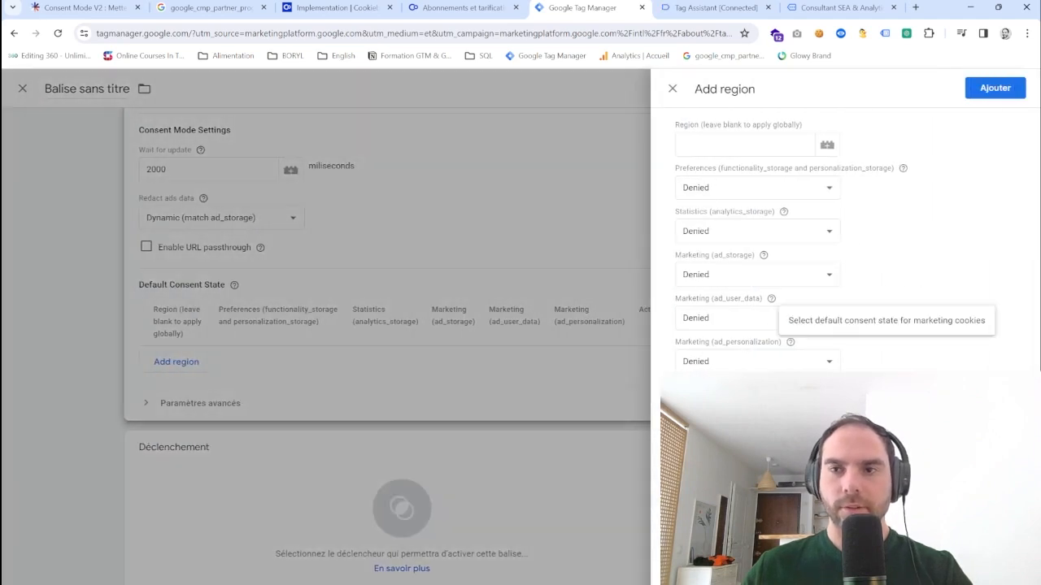
left_click(416, 239)
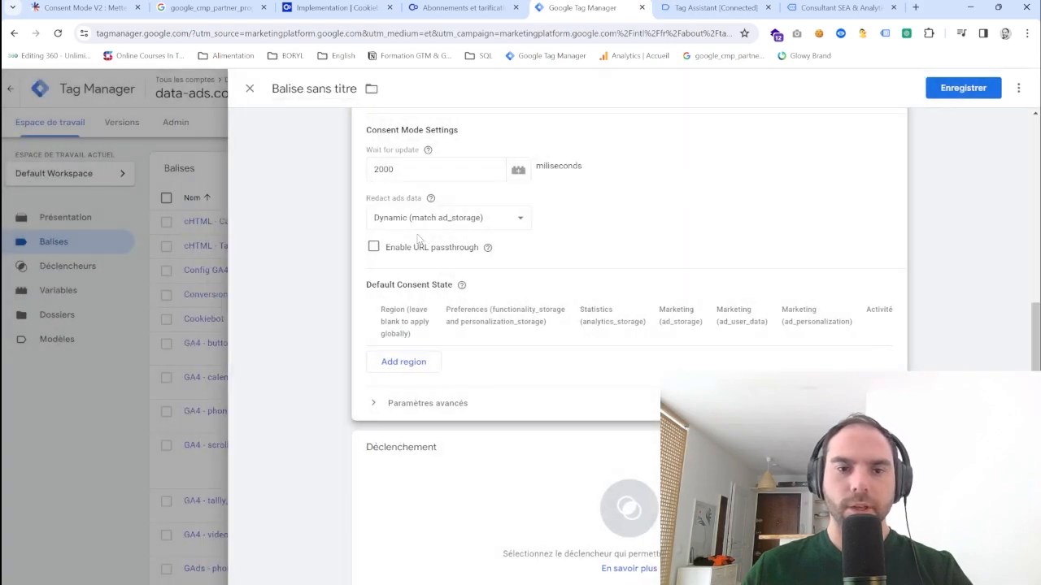
Step: Assign the Consent Initialization - All Pages trigger to the tag and name it Cookiebot
left_click(621, 511)
left_click(620, 511)
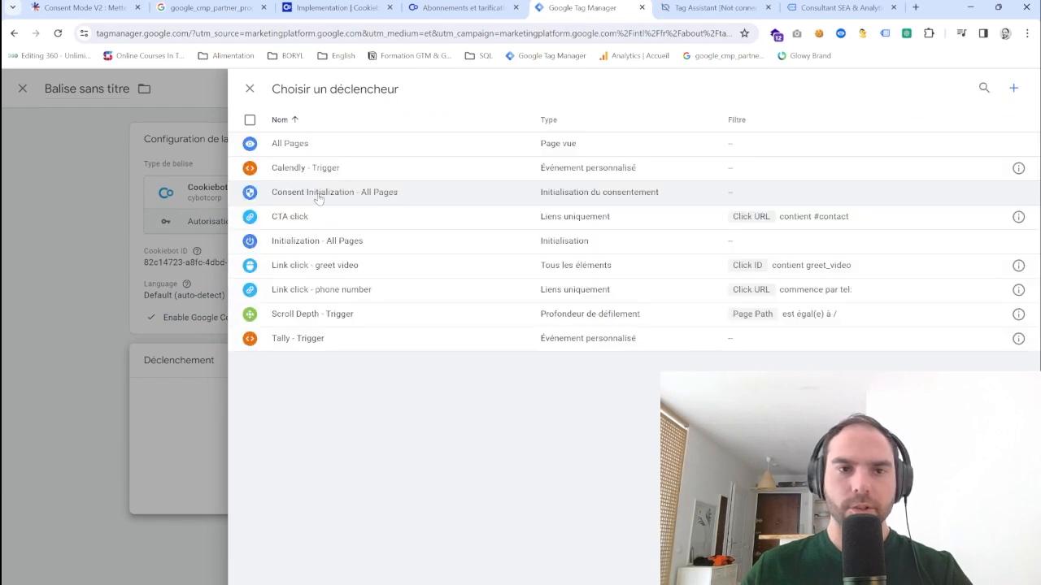
left_click(1011, 90)
left_click(652, 202)
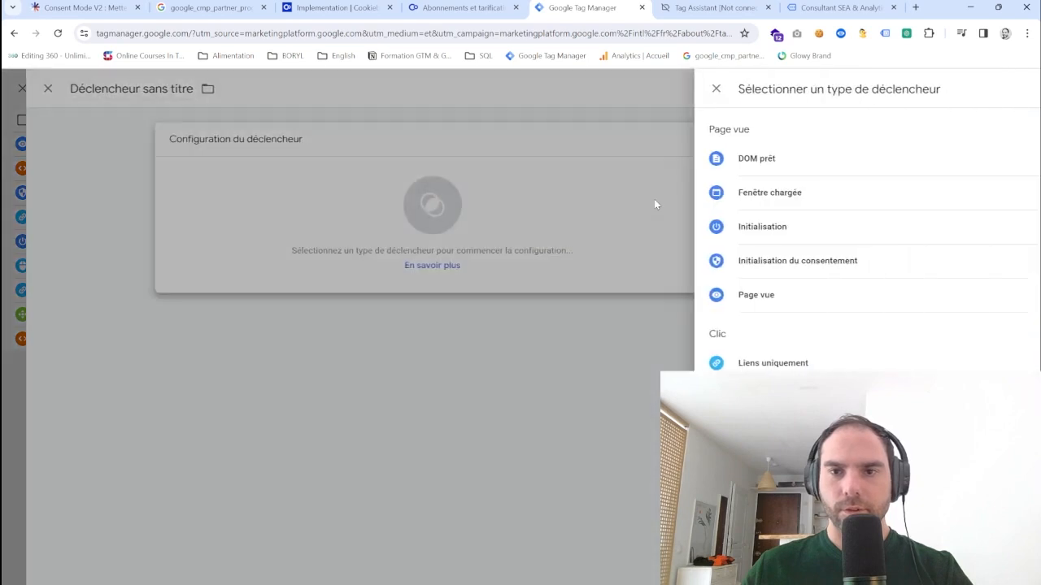
left_click(729, 260)
left_click(316, 89)
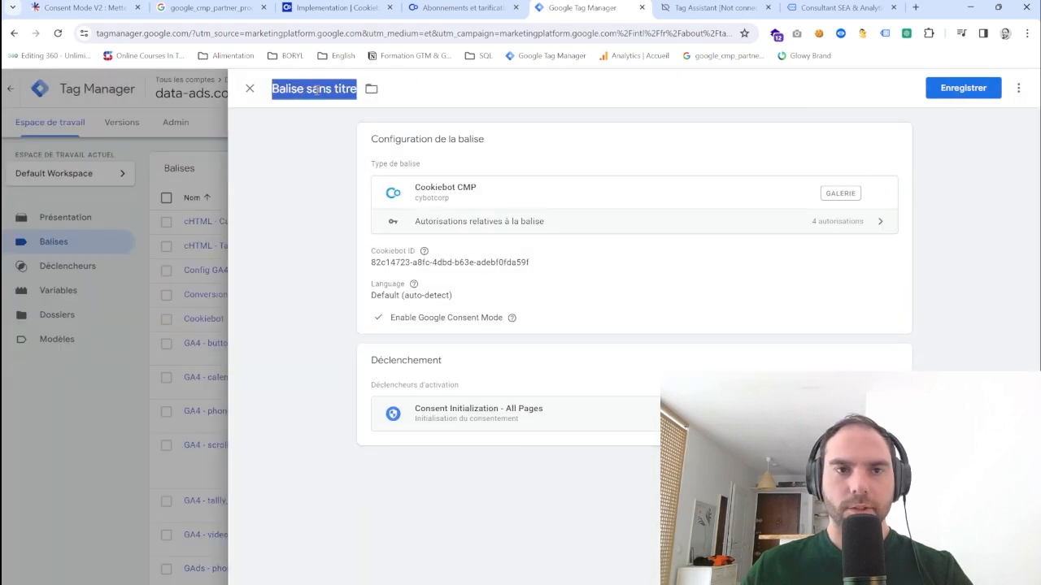
type("Cookiebot")
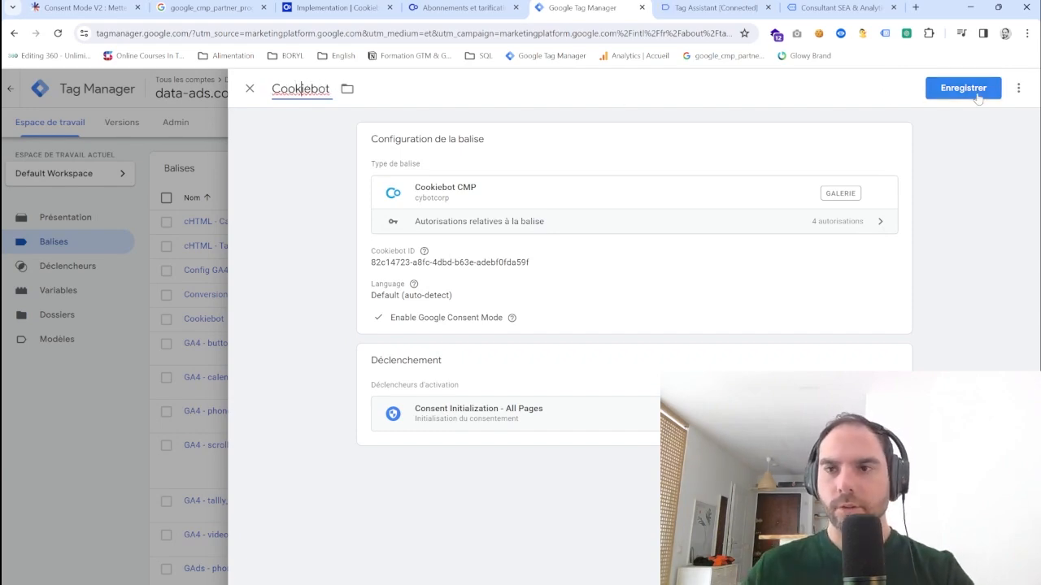
Step: Discard the new tag's unsaved changes and check the configuration of the existing Cookiebot tag
left_click(61, 456)
left_click(600, 233)
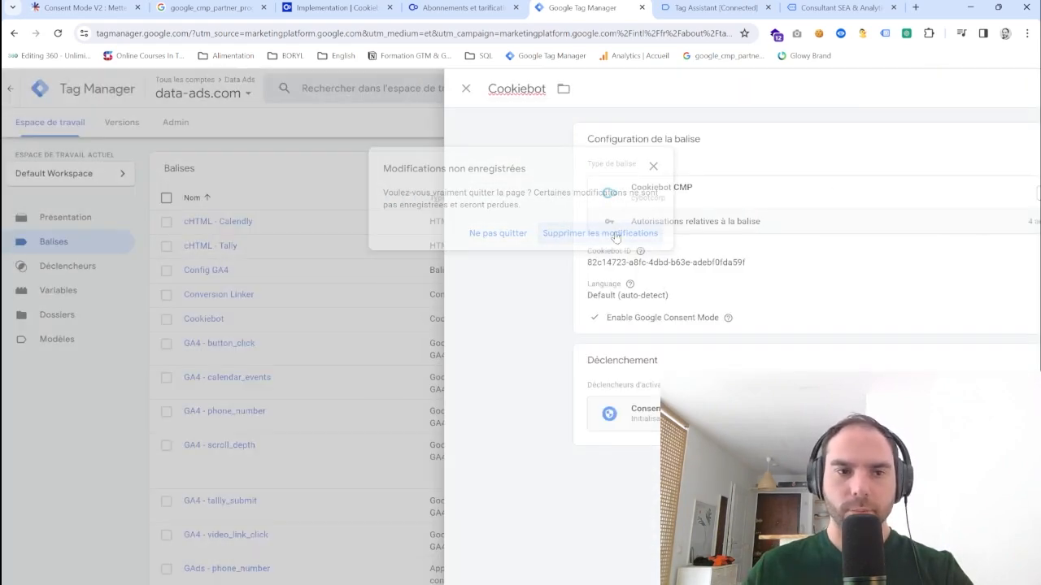
left_click(203, 260)
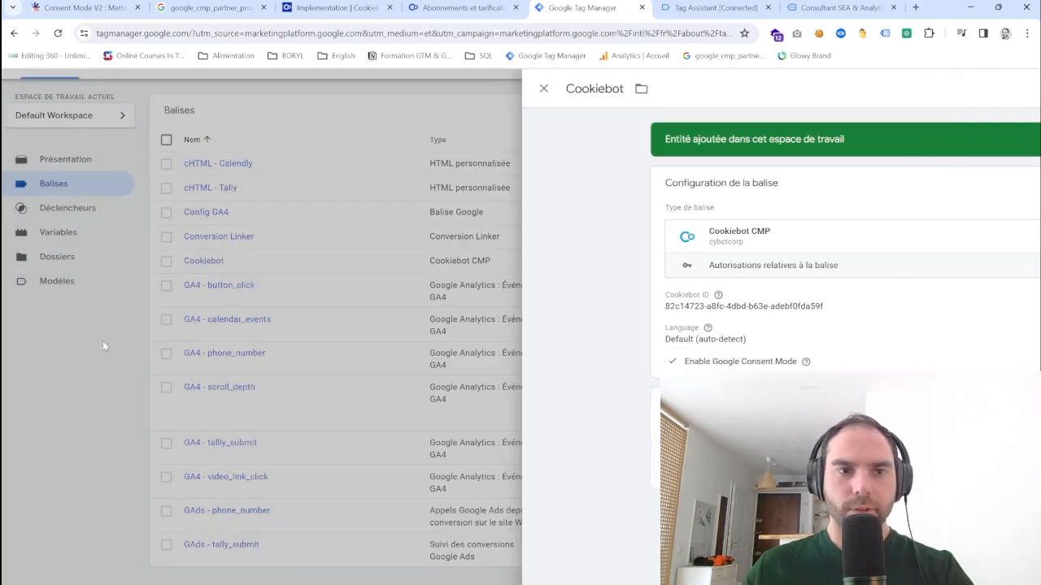
left_click(102, 346)
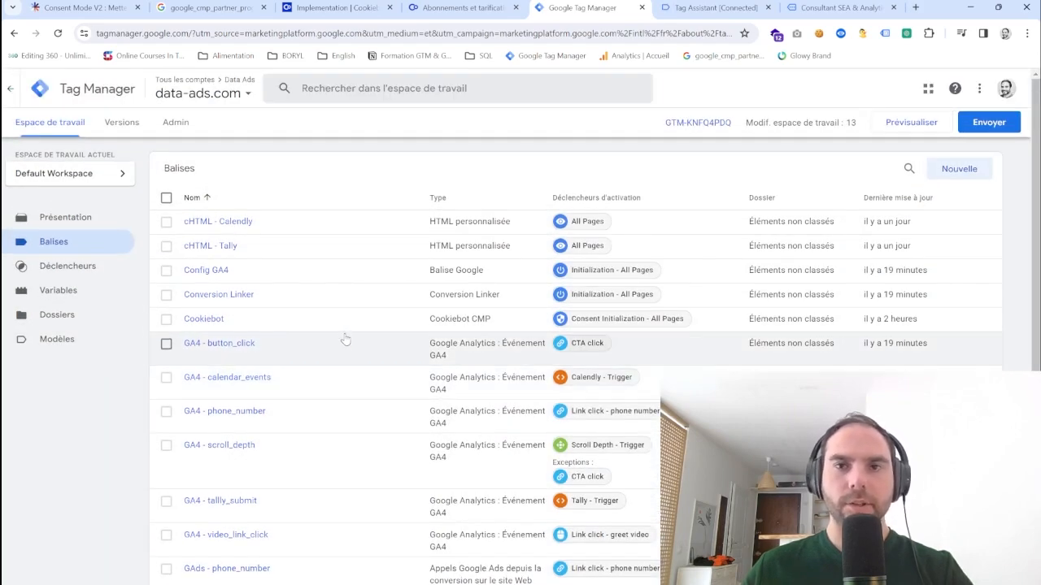
Step: Preview the container on the data-ads.com site and examine the Consent Initialization event's tags in Tag Assistant
left_click(938, 123)
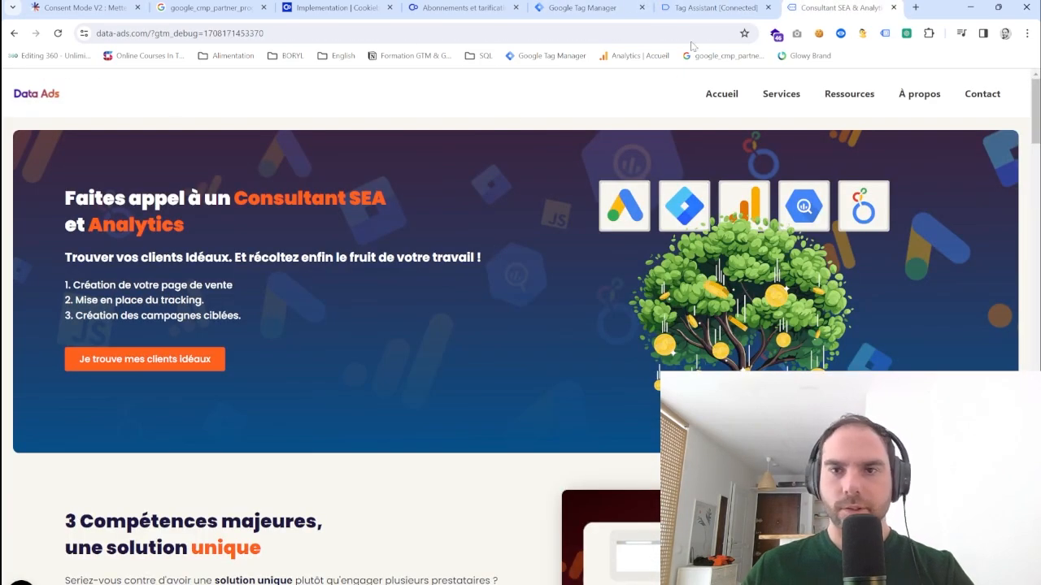
left_click(602, 31)
key("Return")
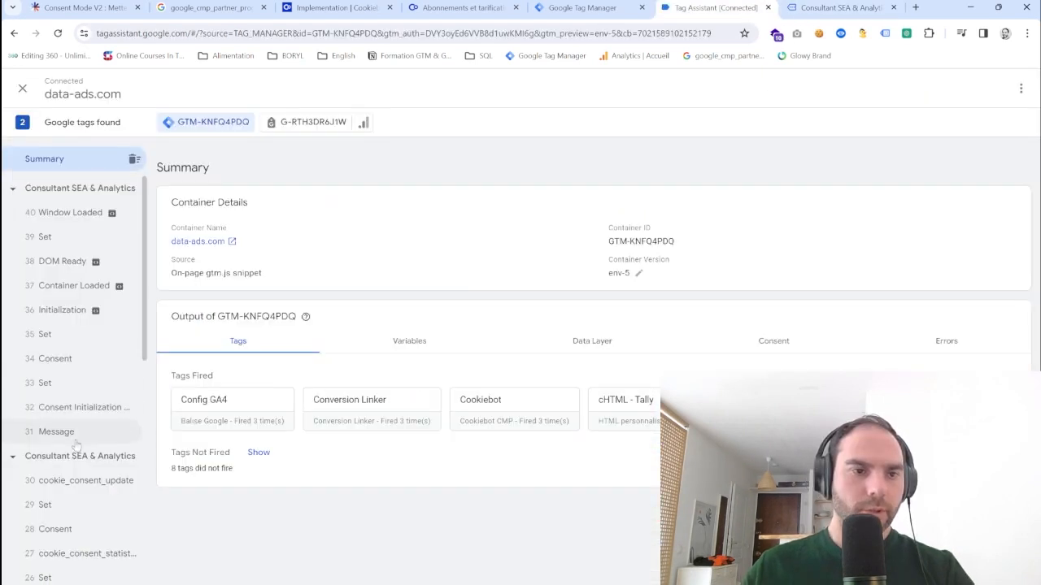
left_click(81, 409)
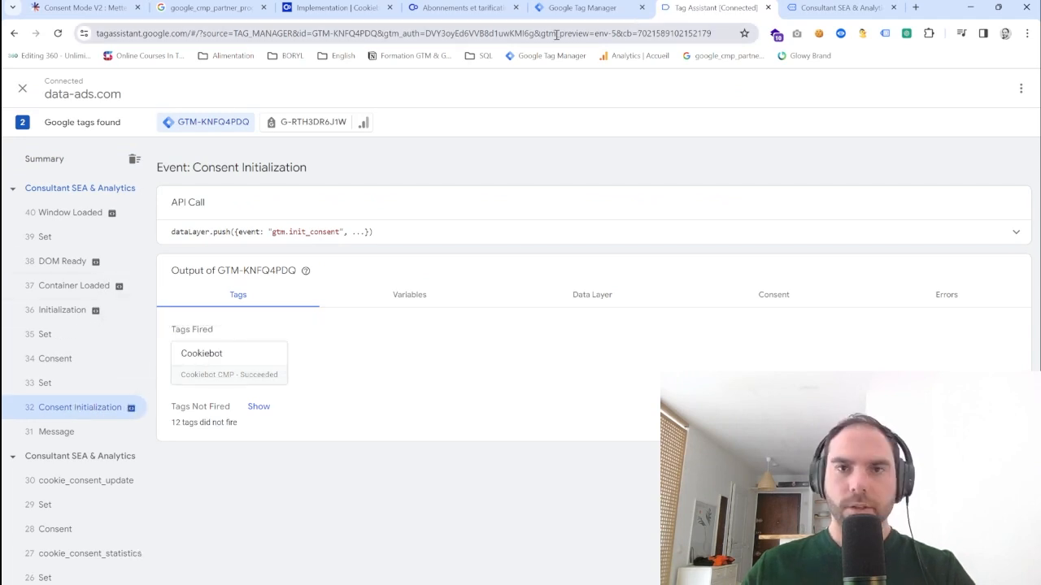
Step: Enable Statistics cookies in the Cookiebot banner on the data-ads.com site and allow the selection
left_click(819, 9)
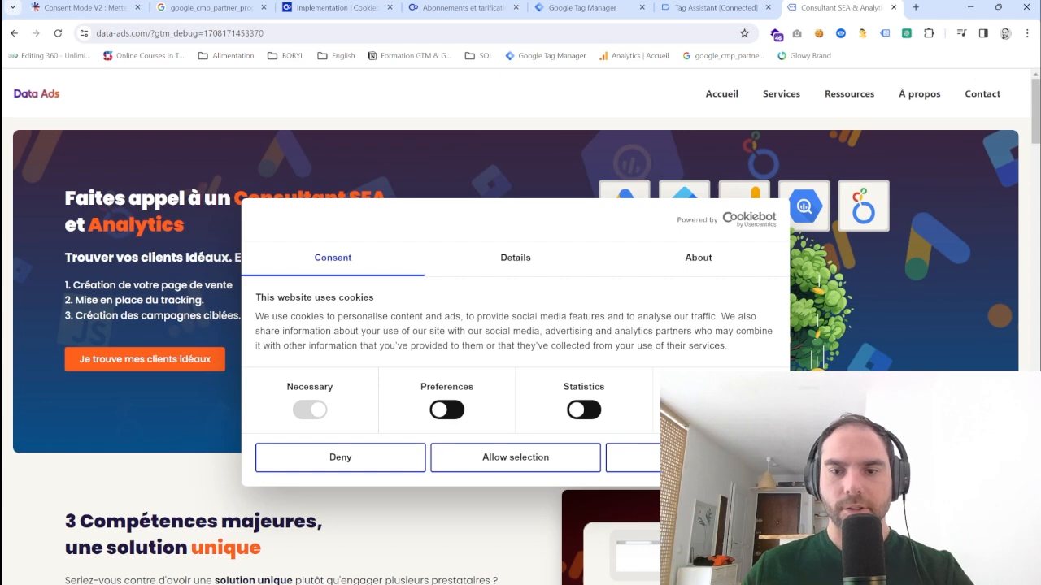
left_click(584, 410)
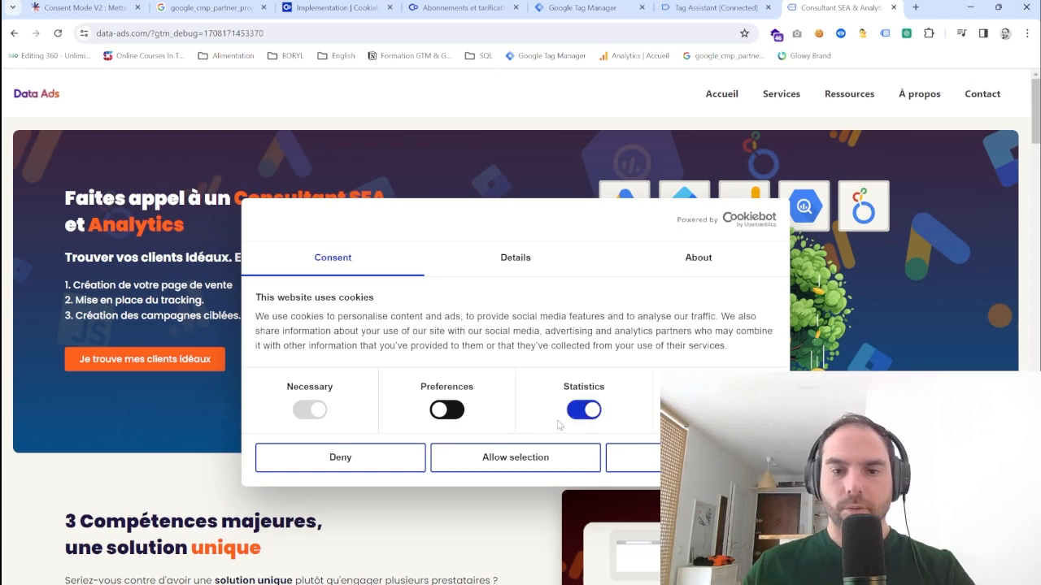
left_click(488, 458)
Step: Compare the default and update consent calls in Tag Assistant, focusing on the analytics_storage value
left_click(715, 8)
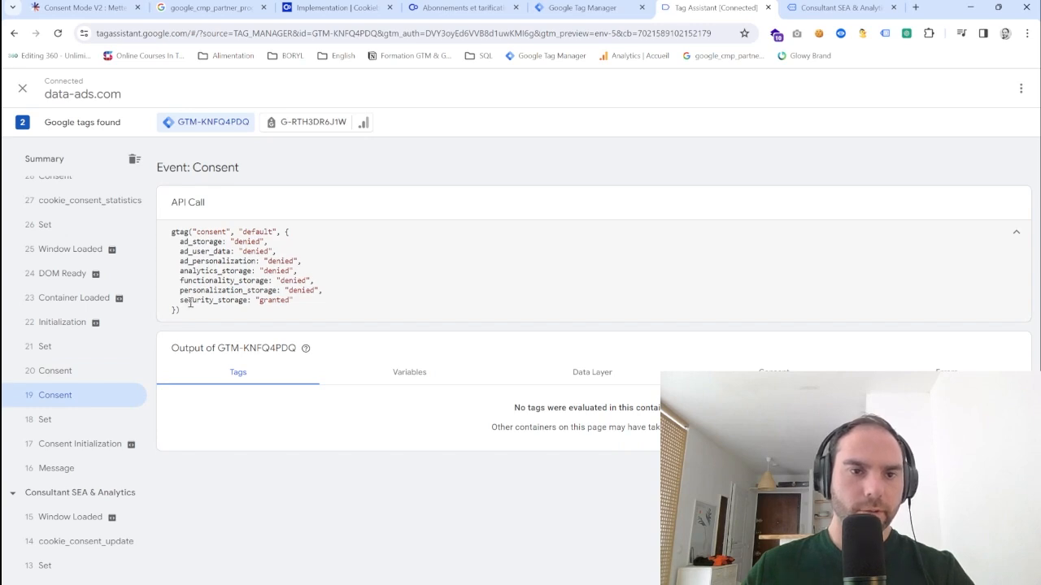
left_click(89, 373)
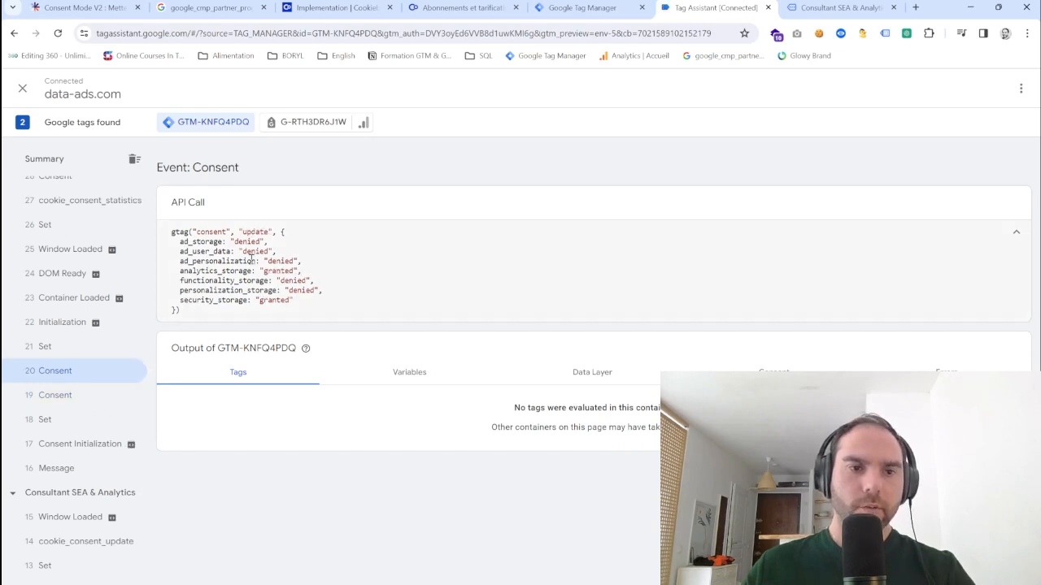
left_click_drag(181, 270, 298, 272)
Step: Reopen the cookie consent banner on the data-ads.com site and review the page's fired tags in Tag Assistant
left_click(807, 10)
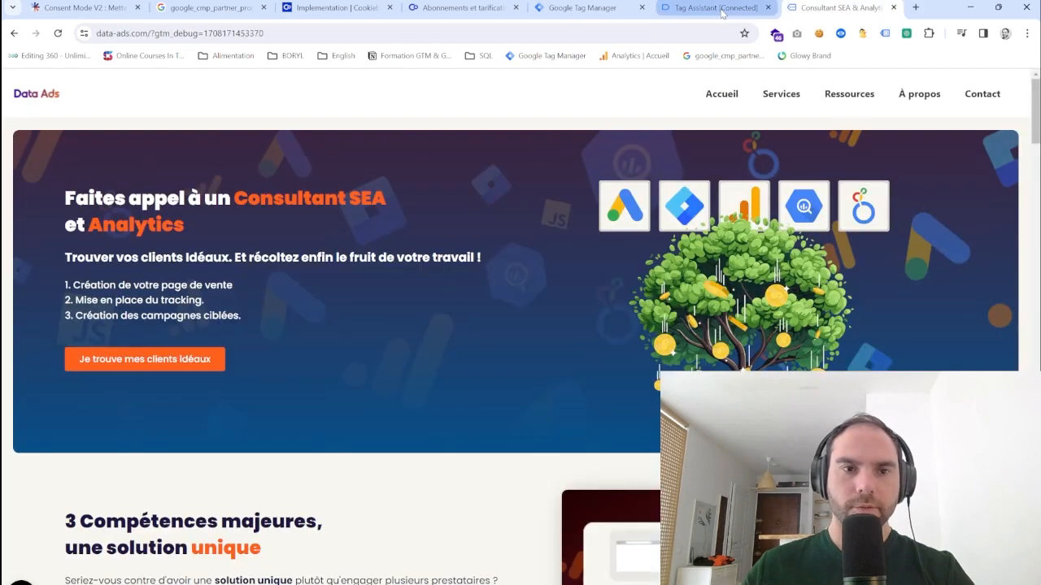
left_click(21, 581)
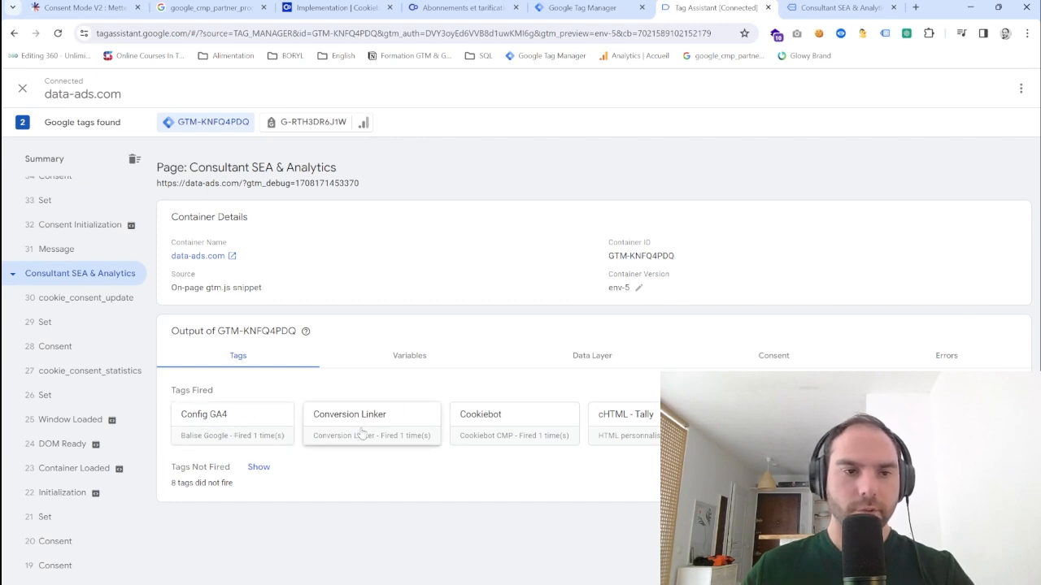
scroll(70, 372, "up", 5)
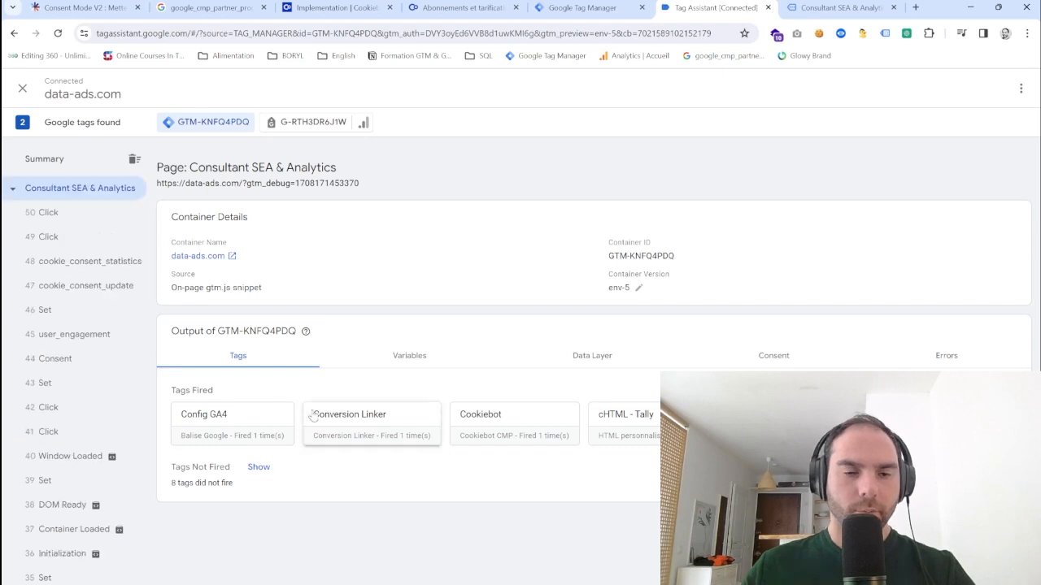
left_click(837, 8)
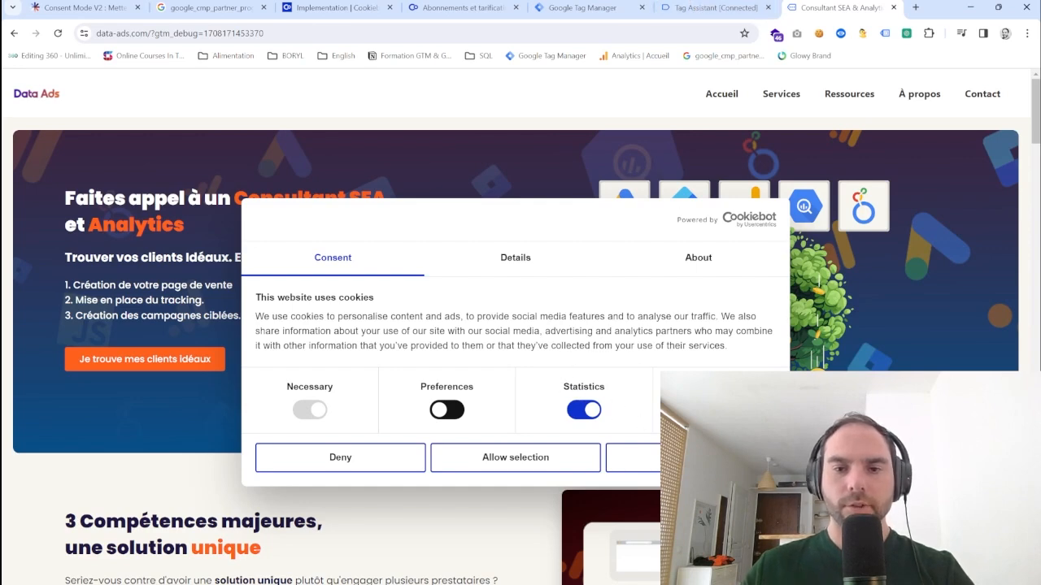
left_click(699, 7)
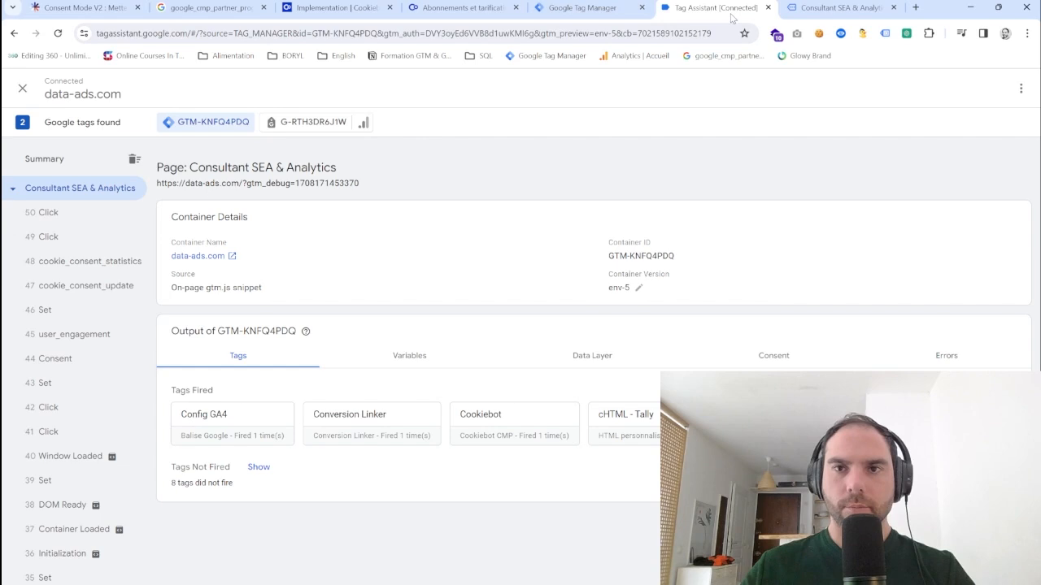
Step: Enable the consent overview in the data-ads.com container settings in Google Tag Manager and save
left_click(560, 8)
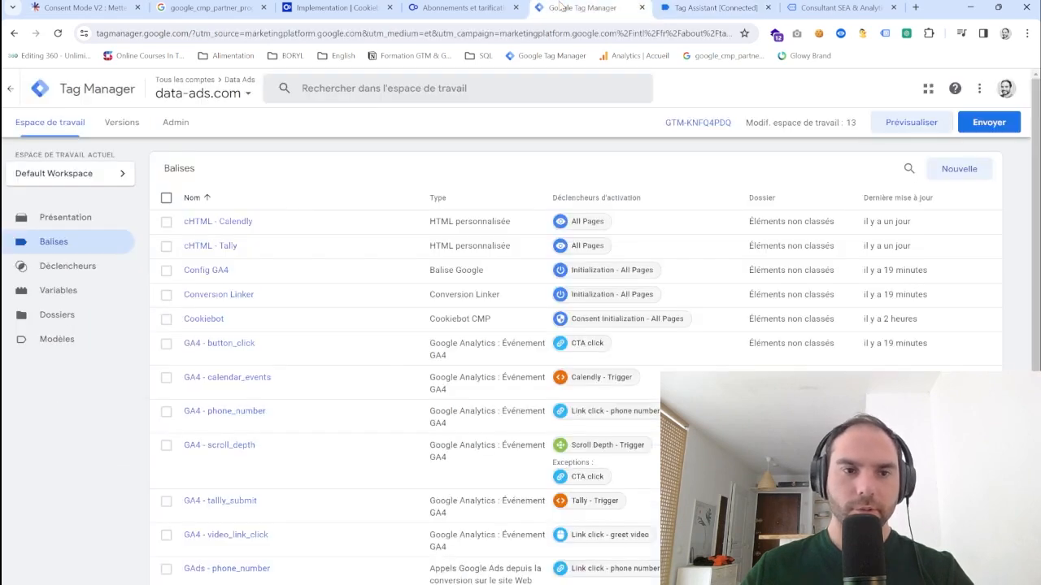
left_click(175, 123)
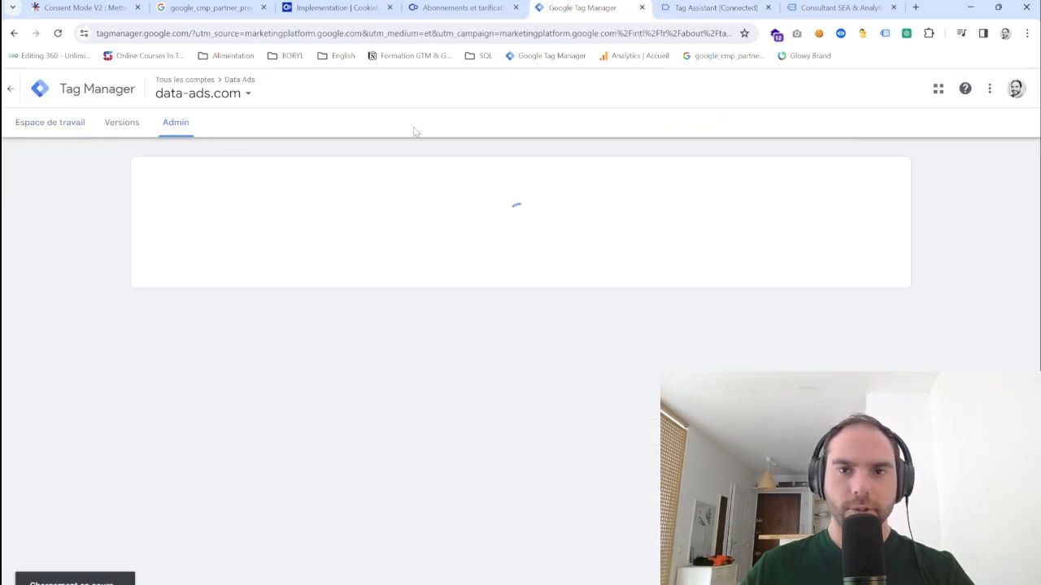
left_click(621, 226)
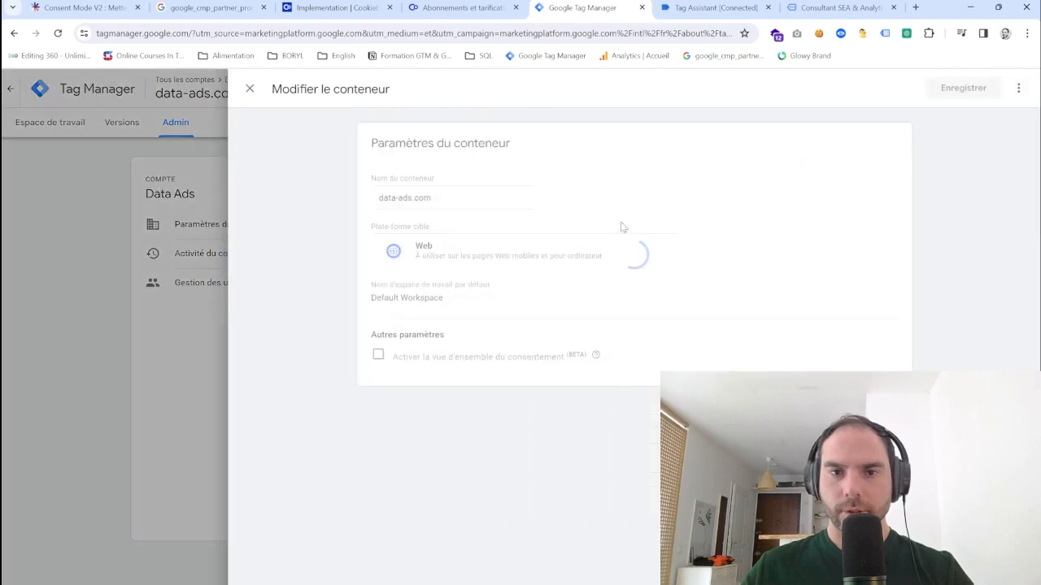
left_click(456, 363)
left_click(939, 91)
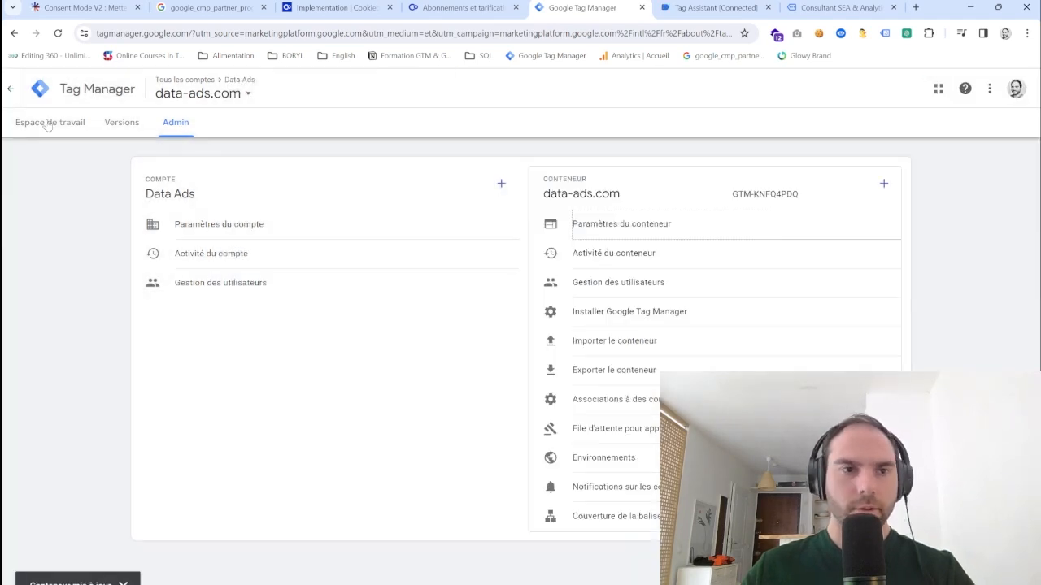
Step: Open the consent overview from the workspace's tag list
left_click(67, 124)
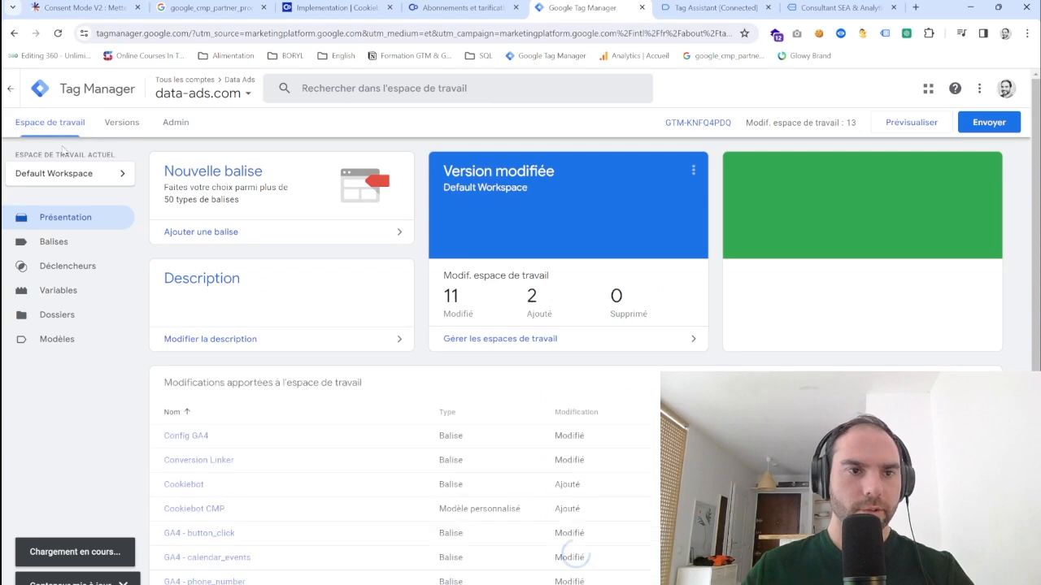
left_click(57, 245)
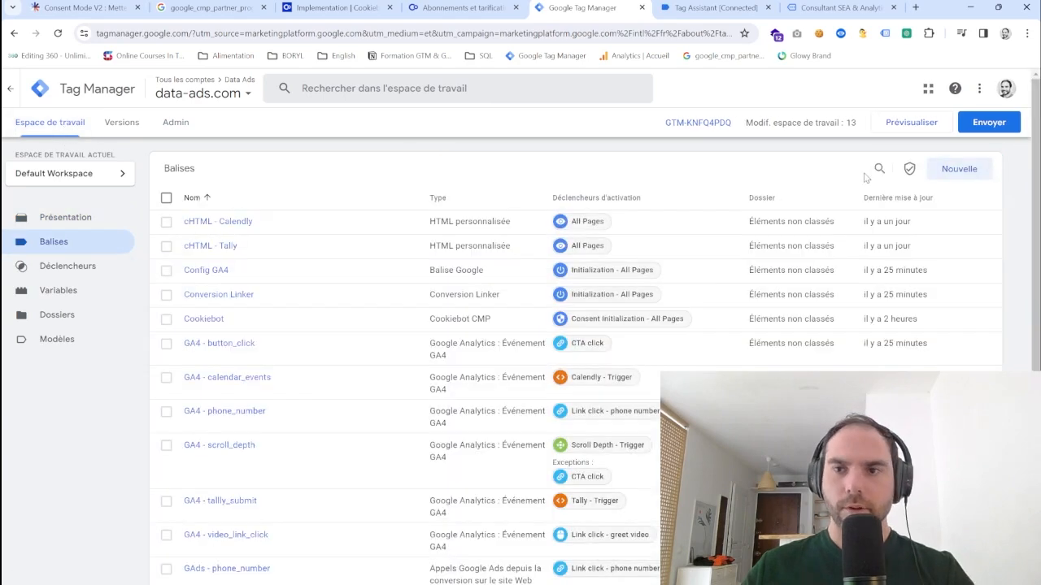
left_click(904, 171)
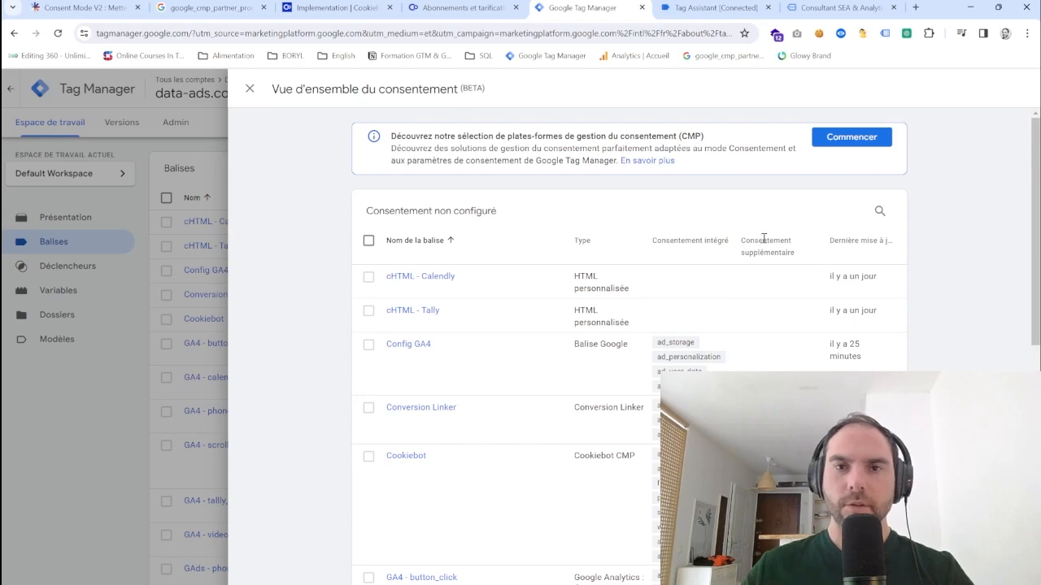
Step: Check the Statistics choice in the site's cookie banner and select the Config GA4 tag in the consent overview
key("ctrl+Tab")
key("ctrl+Tab")
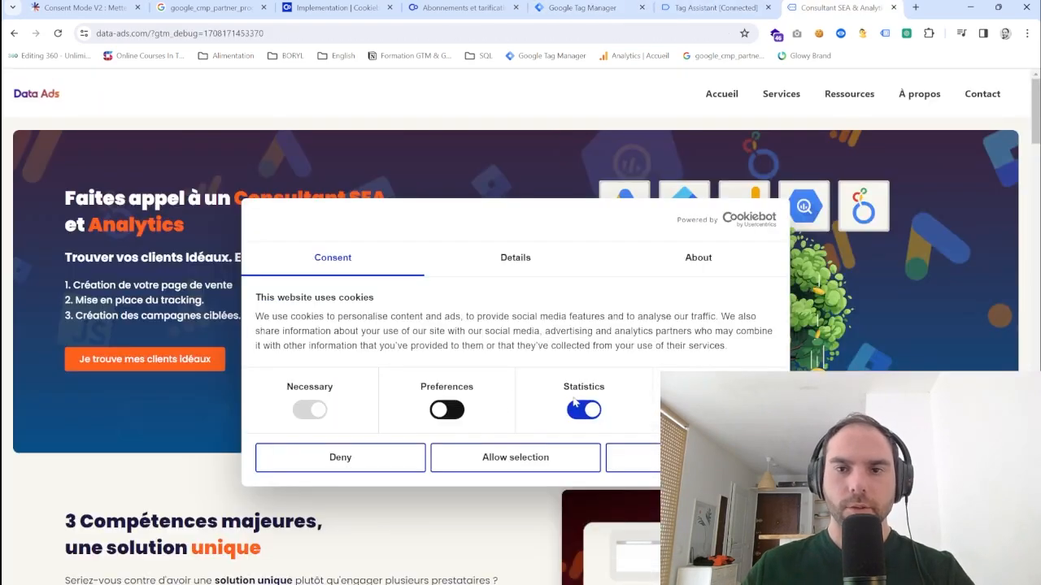
key("ctrl+shift+Tab")
key("ctrl+shift+Tab")
scroll(498, 348, "down", 2)
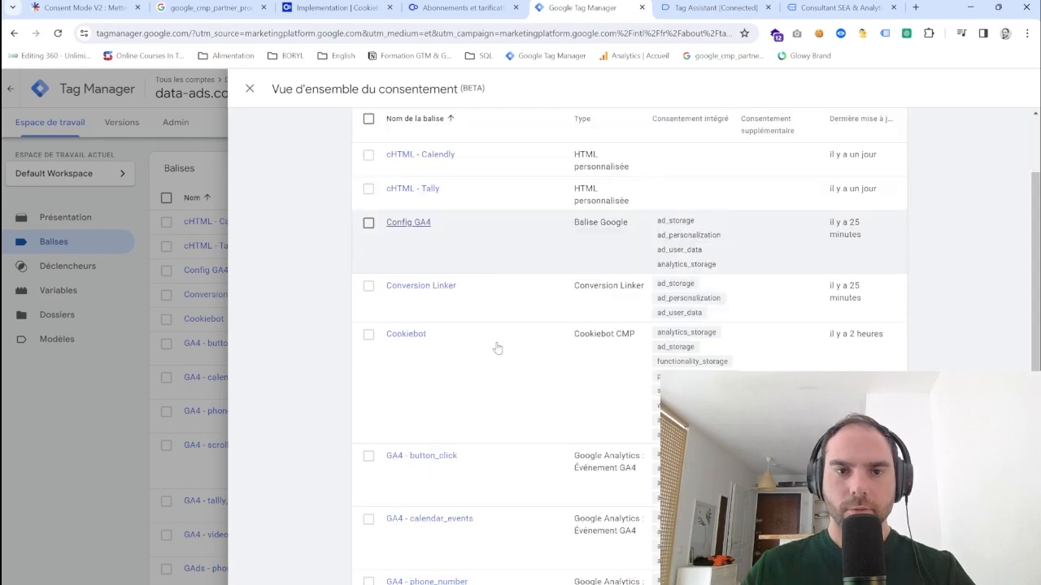
scroll(498, 348, "down", 1)
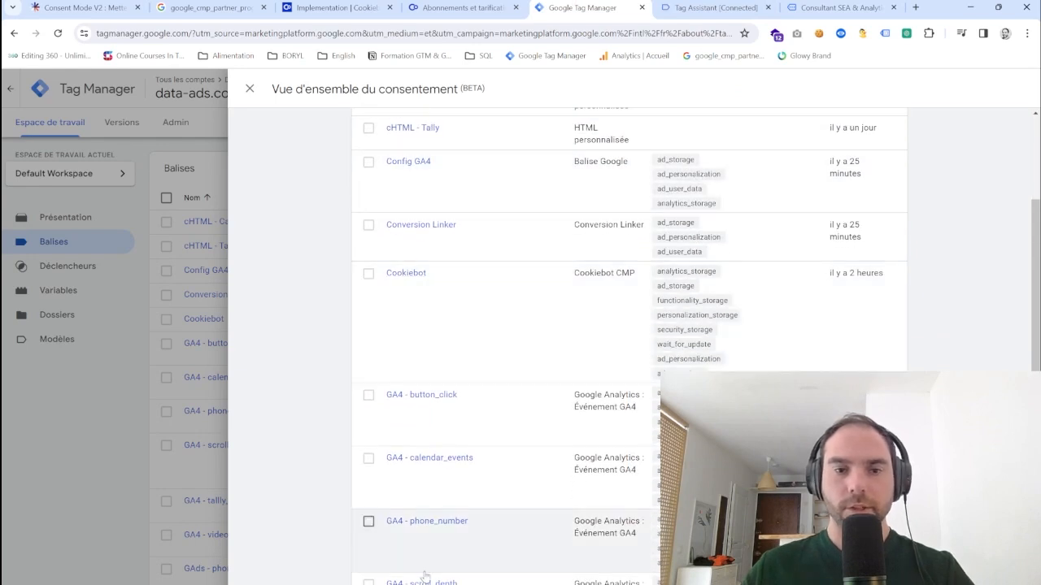
left_click(368, 162)
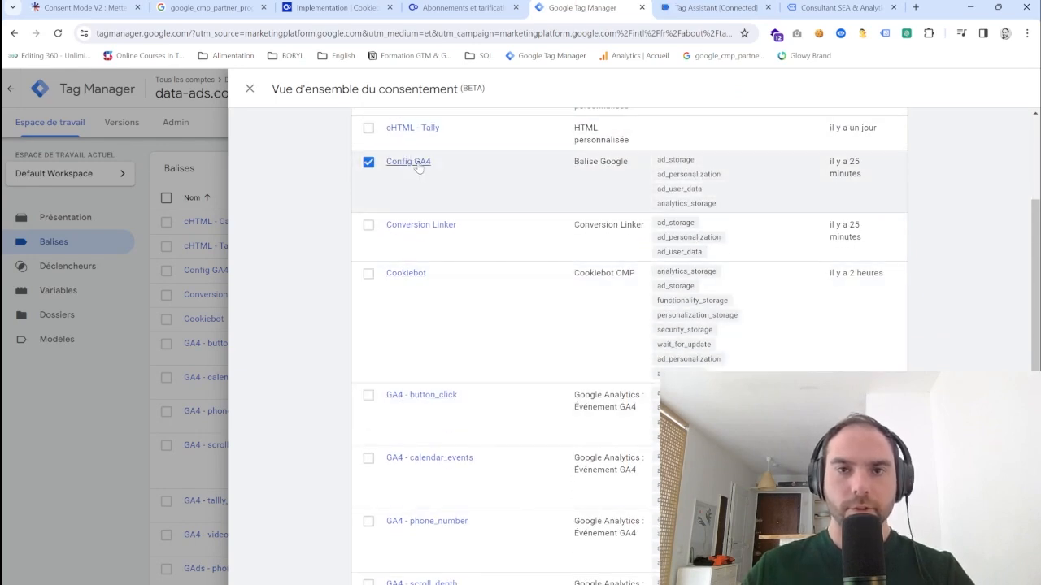
Step: Check the fired Config GA4 tag in Tag Assistant against the site's cookie banner and return to the consent overview
key("ctrl+Tab")
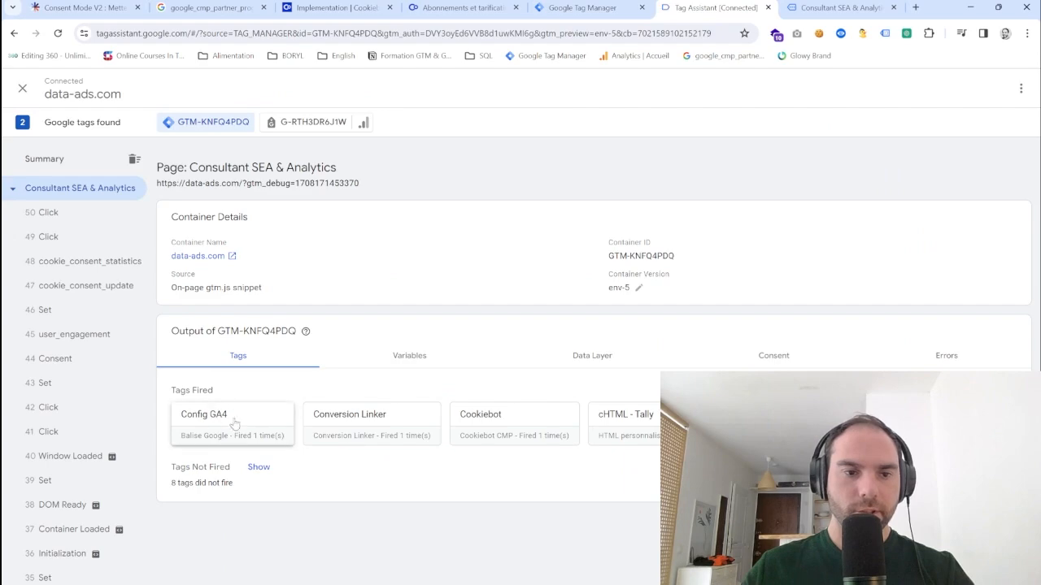
left_click(820, 6)
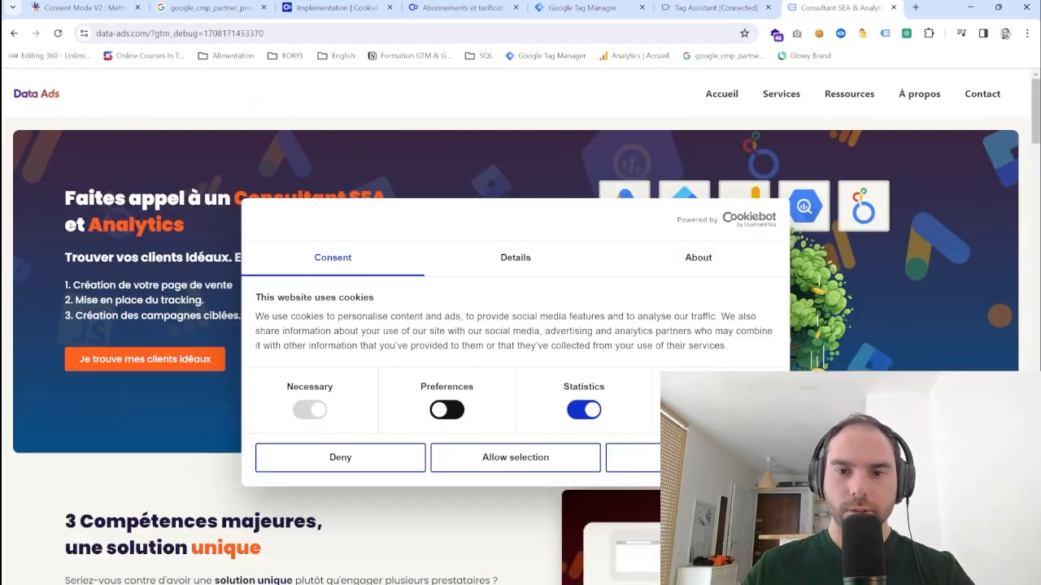
key("ctrl+shift+Tab")
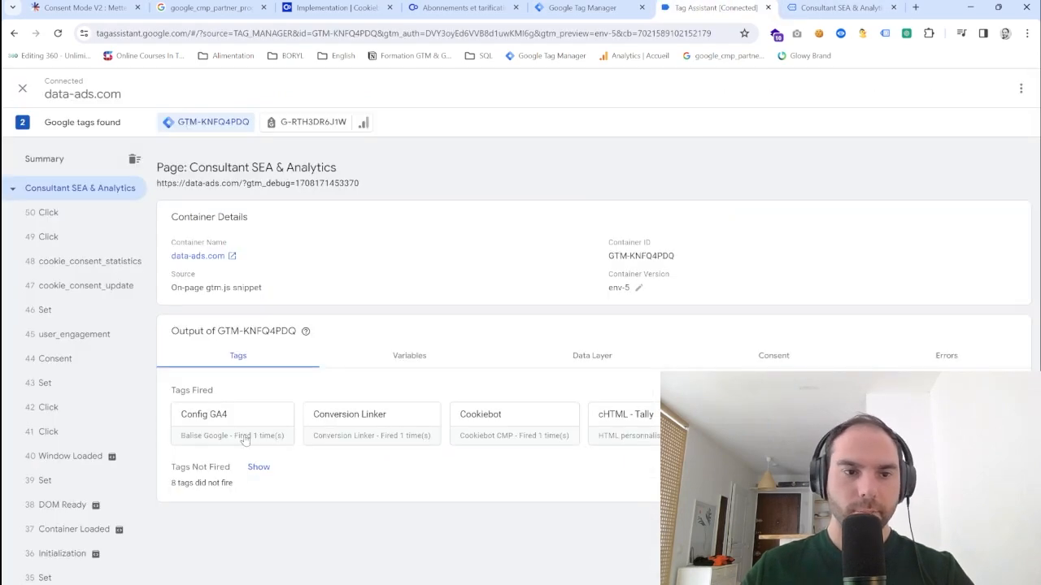
left_click(582, 7)
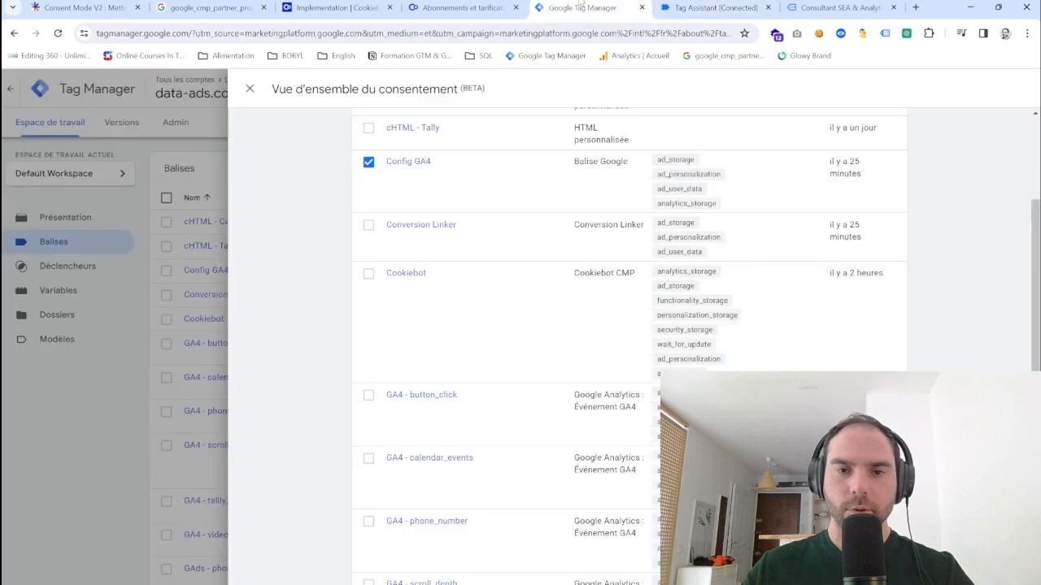
Step: Add all GA4 event tags, from GA4 - button_click through GA4 - video_link_click, to the consent overview selection
scroll(712, 179, "up", 3)
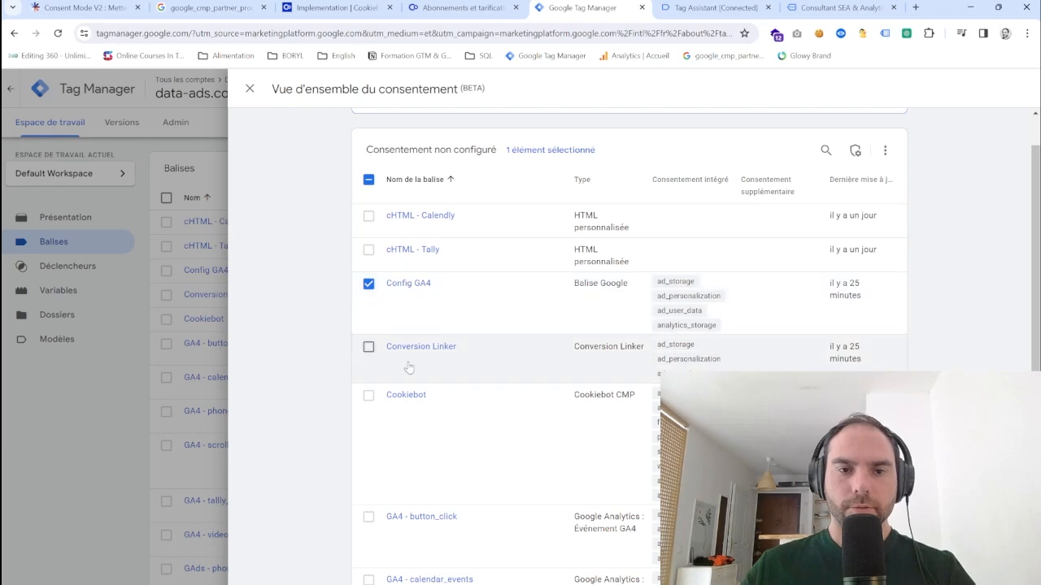
scroll(370, 403, "down", 2)
left_click(369, 396)
left_click(368, 458)
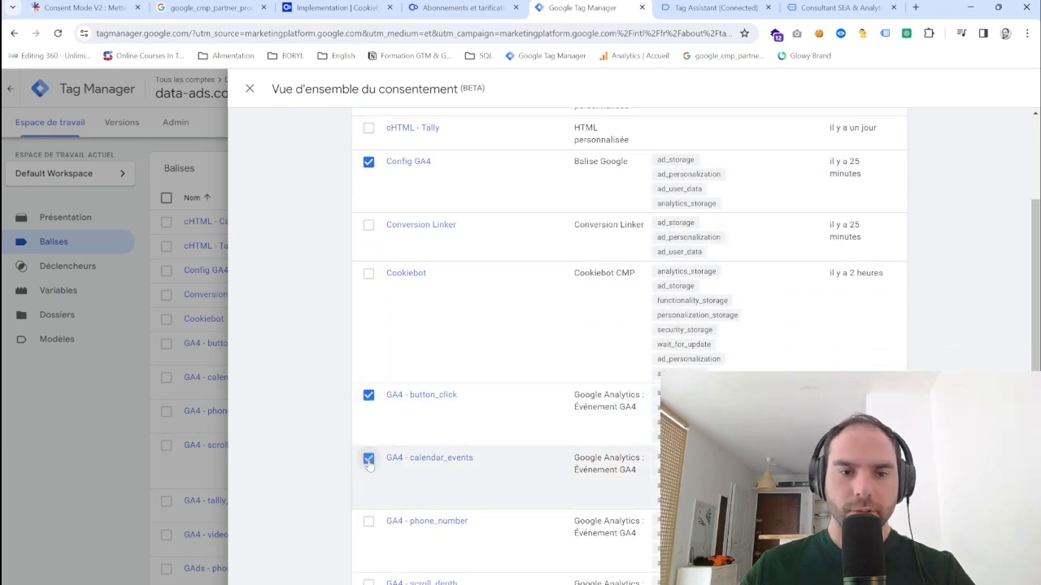
scroll(366, 455, "down", 3)
left_click(368, 338)
left_click(368, 401)
left_click(368, 464)
scroll(369, 464, "up", 10)
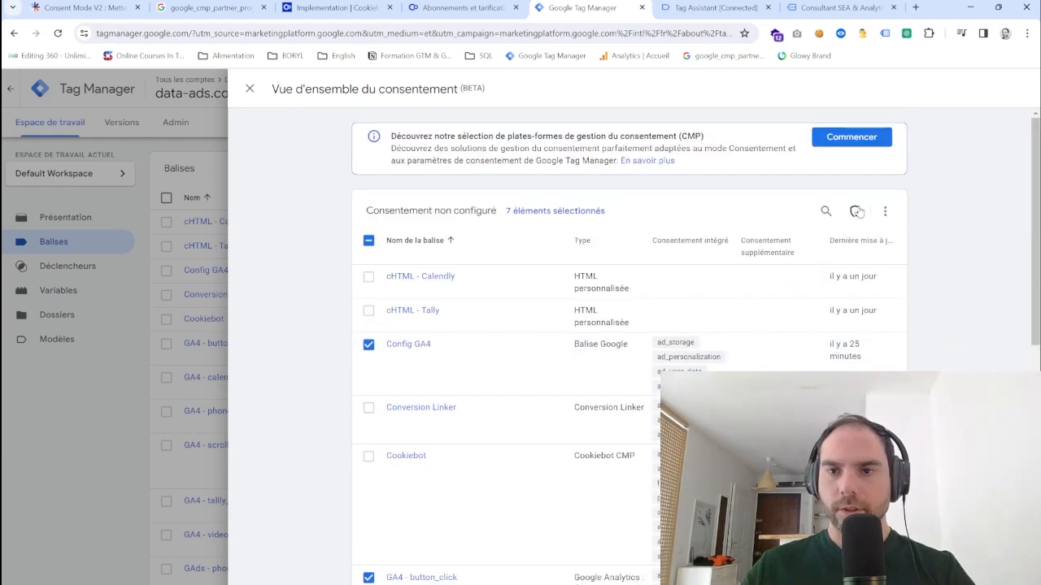
Step: Require analytics_storage as additional consent for firing the seven selected tags and save the change
left_click(857, 209)
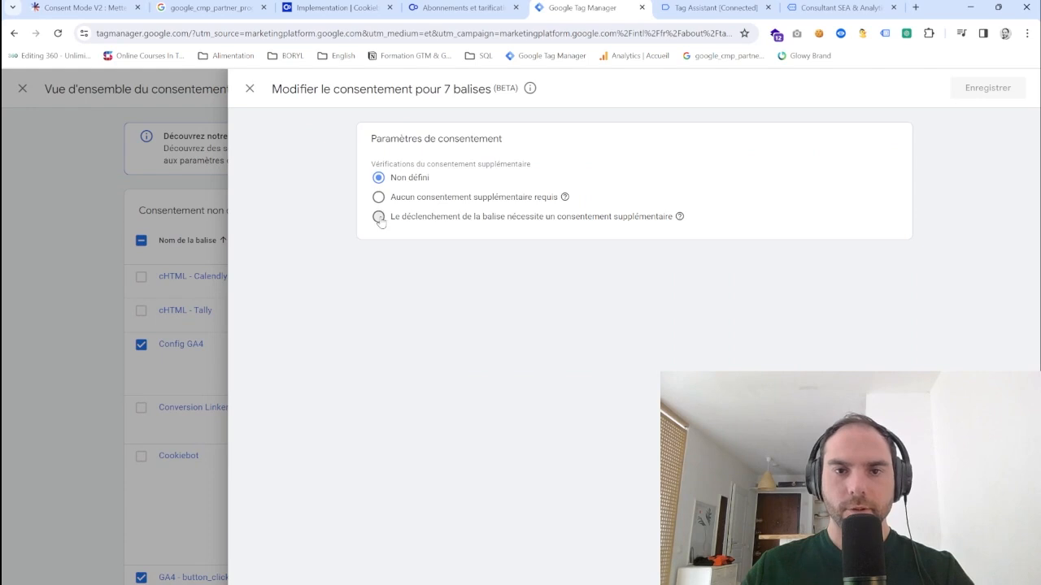
left_click(379, 218)
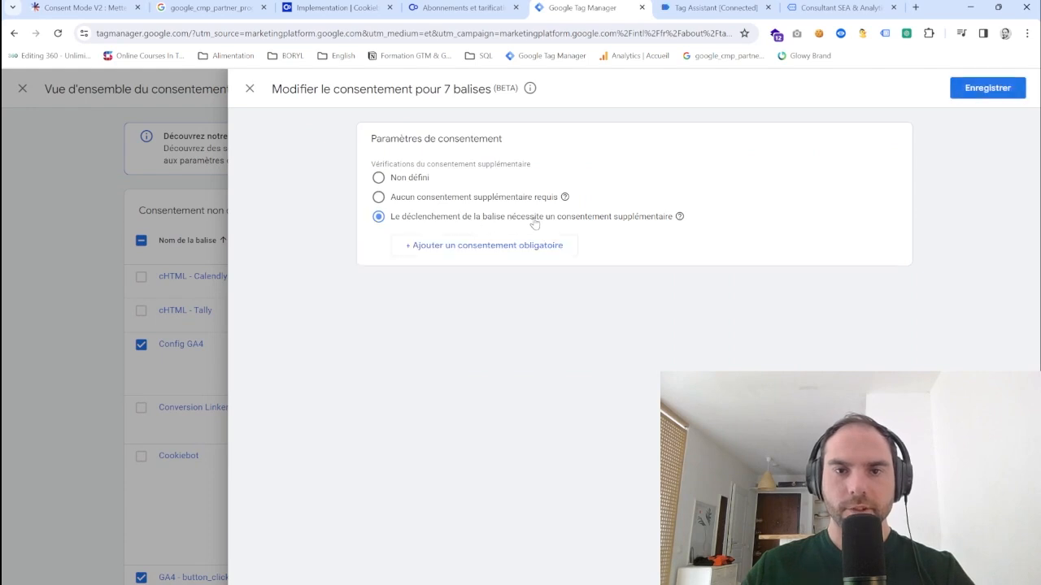
left_click(444, 240)
left_click(445, 298)
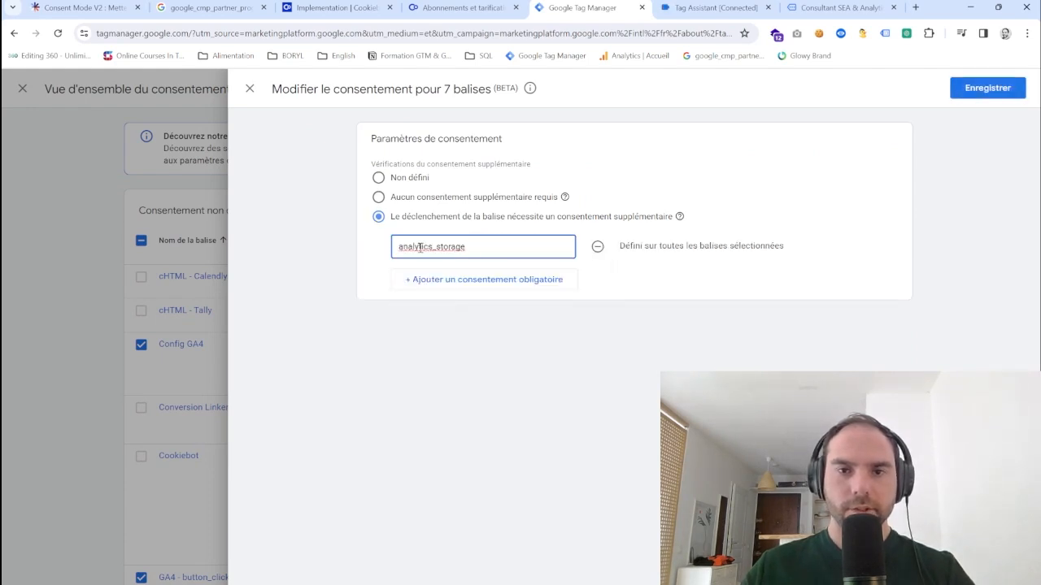
left_click(969, 84)
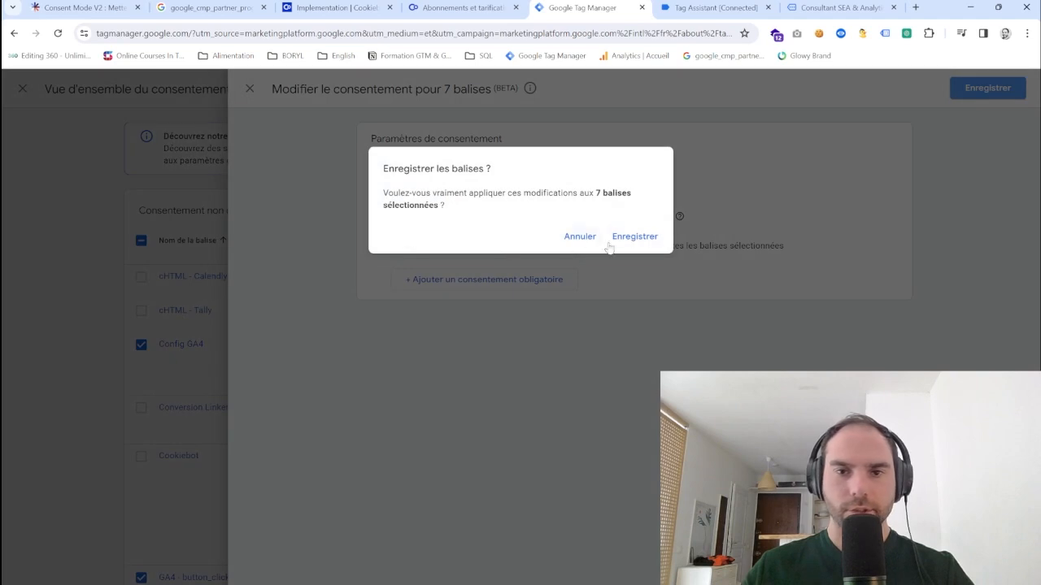
left_click(633, 237)
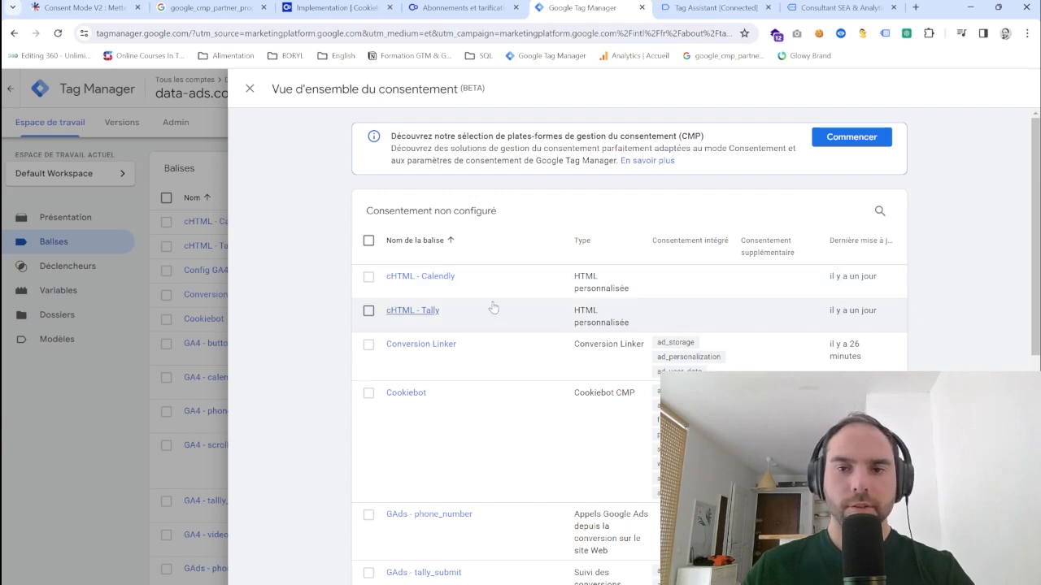
Step: Review the GA4 tags with configured consent and the remaining tags without configured consent
scroll(414, 365, "down", 6)
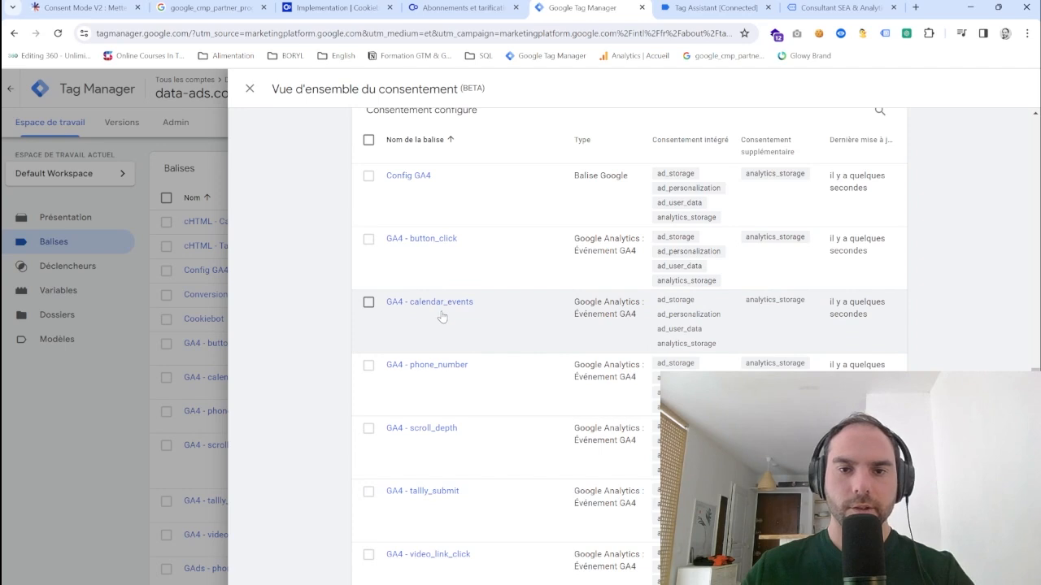
scroll(516, 345, "up", 10)
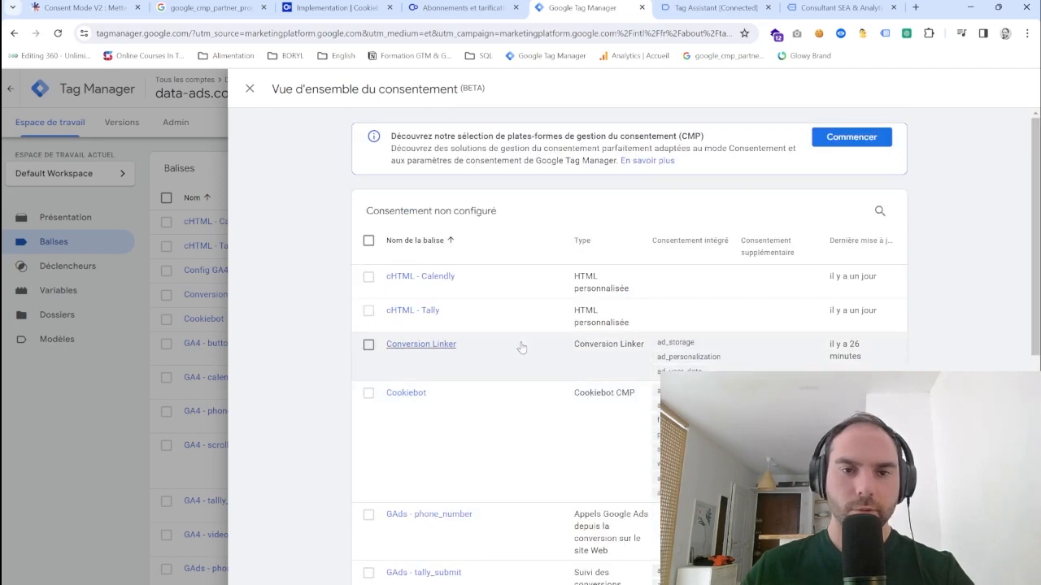
scroll(521, 347, "down", 1)
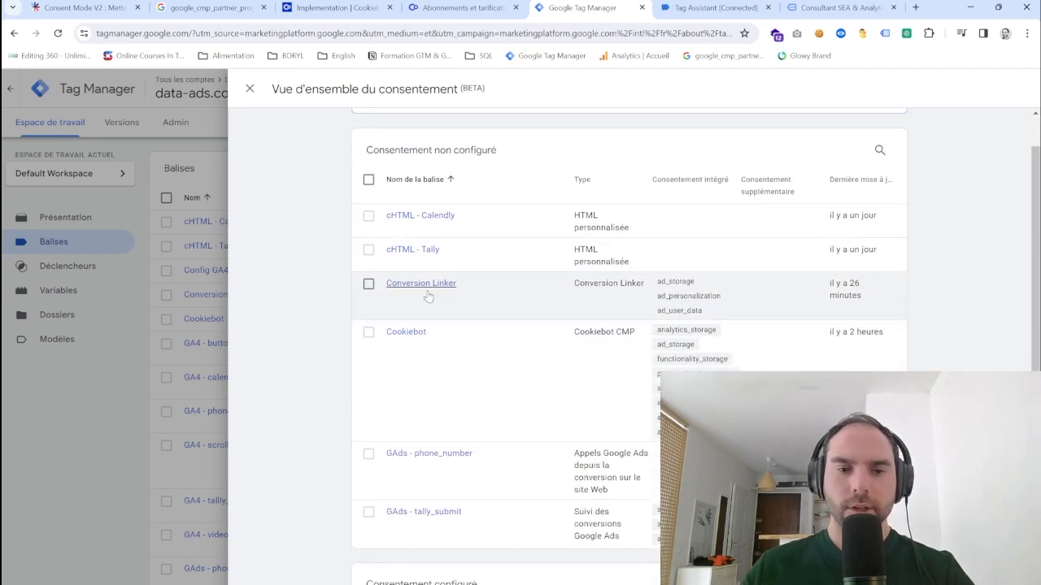
Step: Require ad_storage as additional consent for firing Conversion Linker, GAds - phone_number and GAds - tally_submit, save, and close the consent overview
left_click(367, 287)
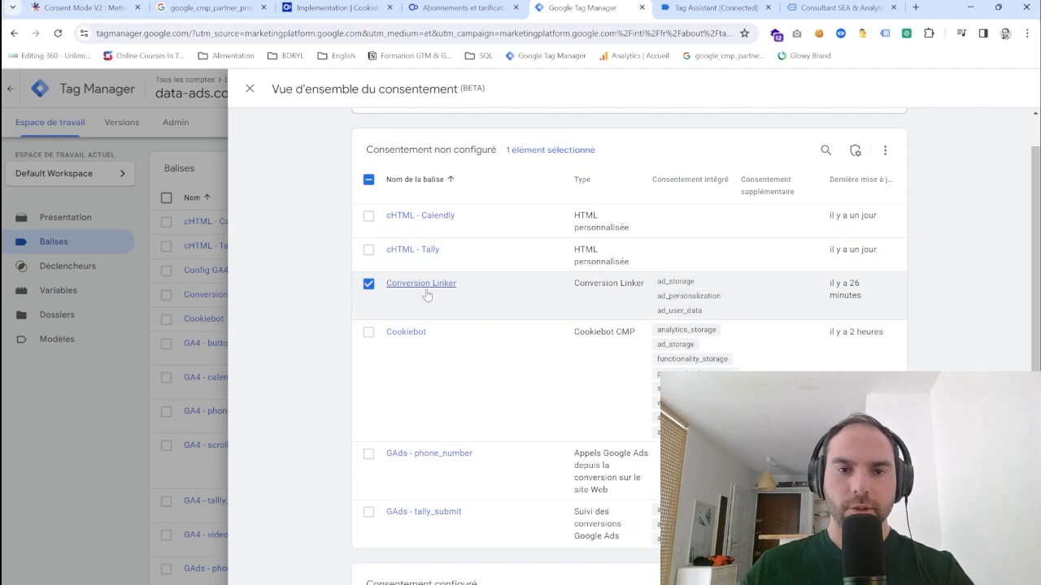
left_click(368, 456)
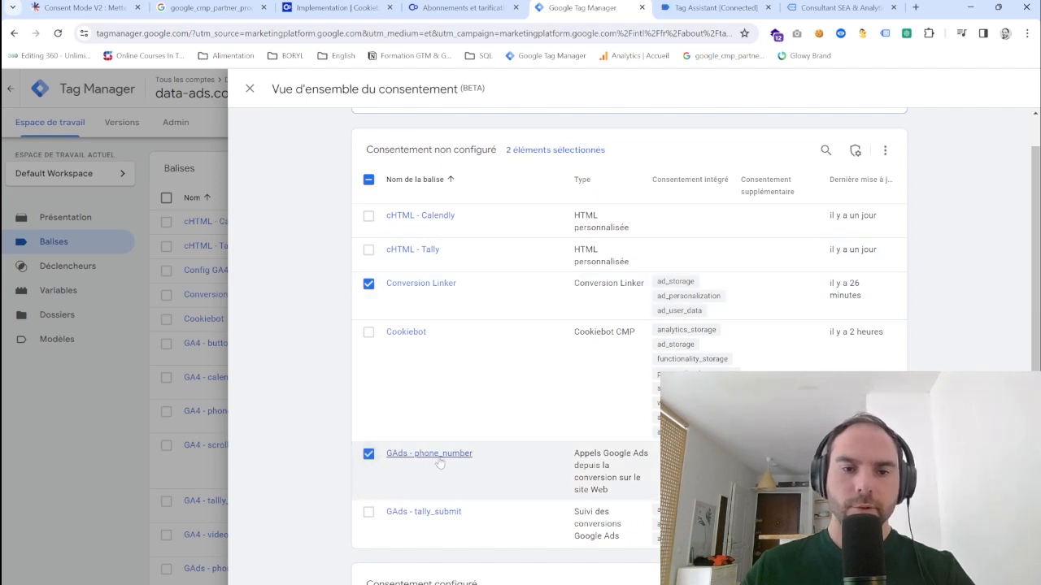
left_click(369, 511)
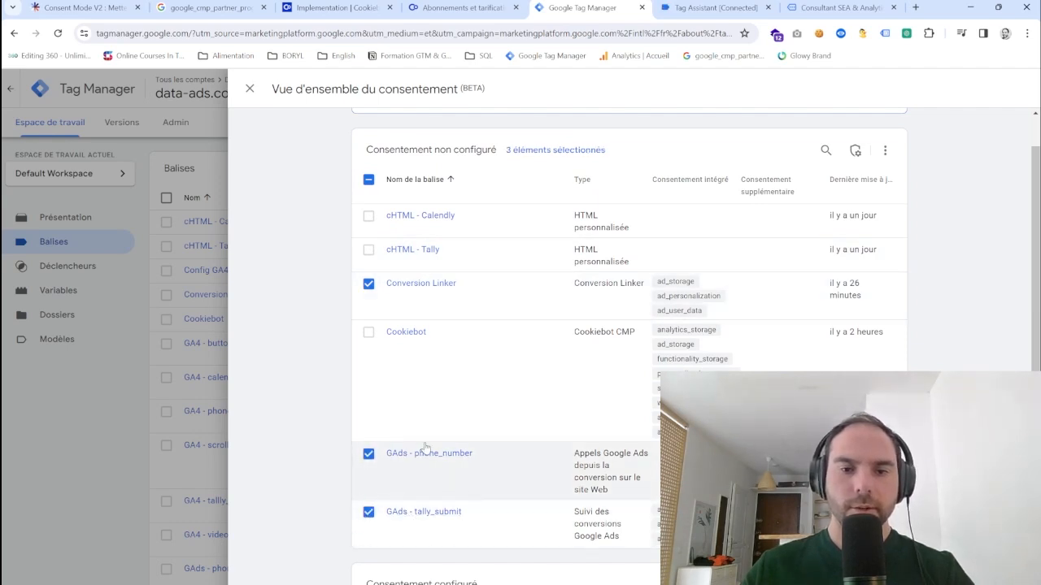
left_click(854, 150)
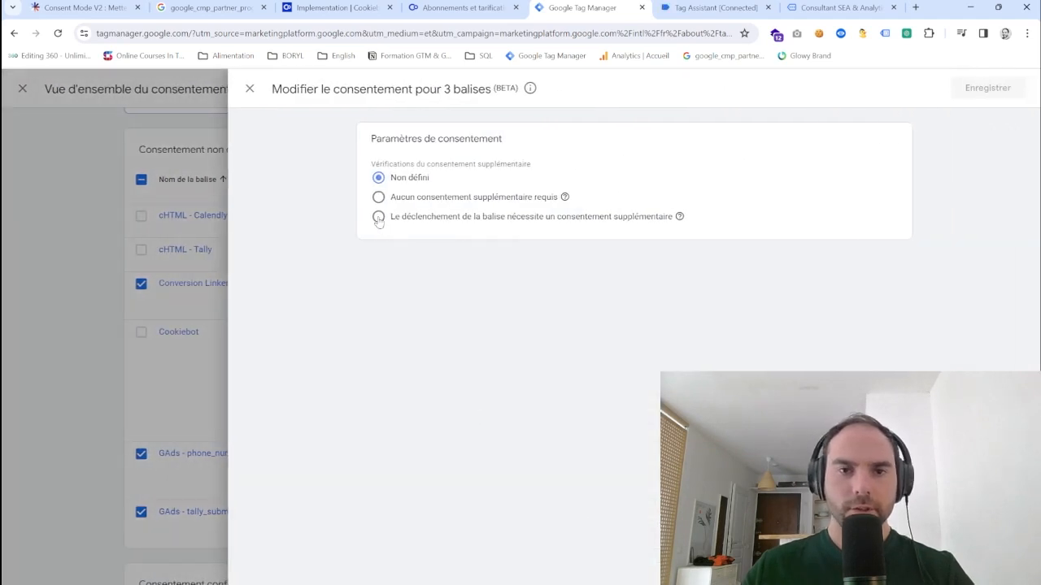
left_click(378, 217)
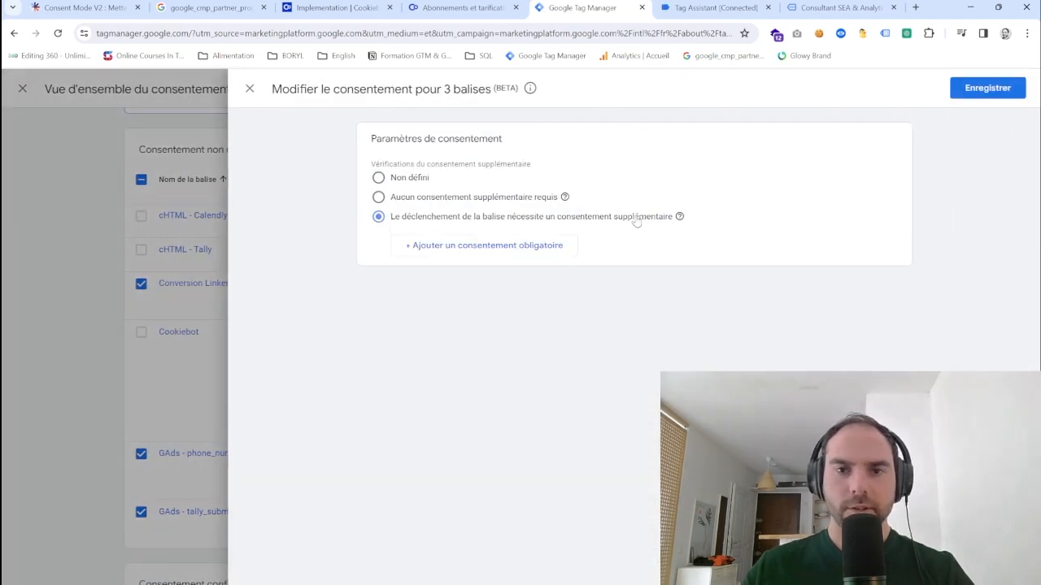
left_click(429, 244)
left_click(483, 245)
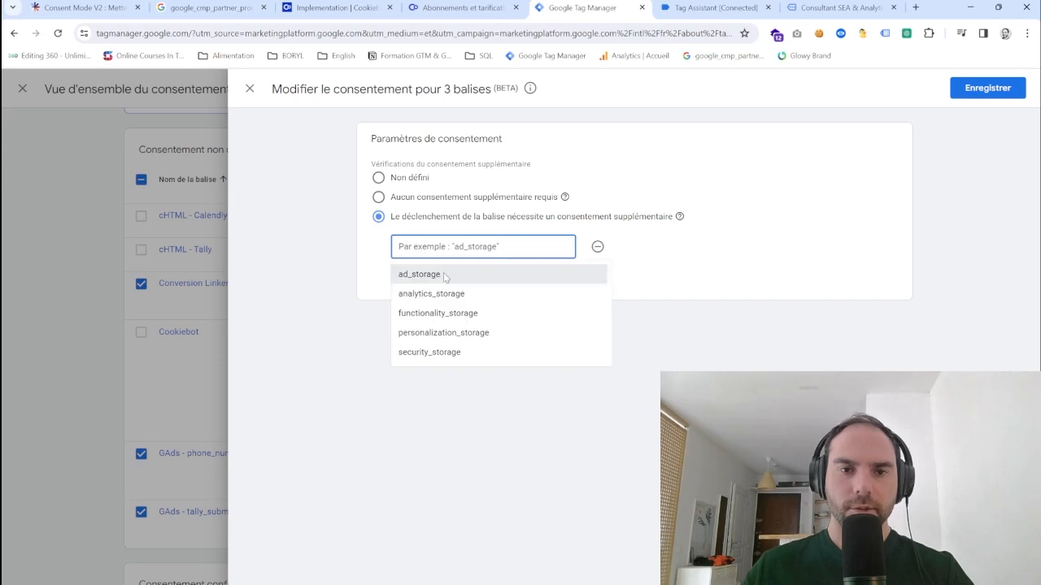
left_click(444, 275)
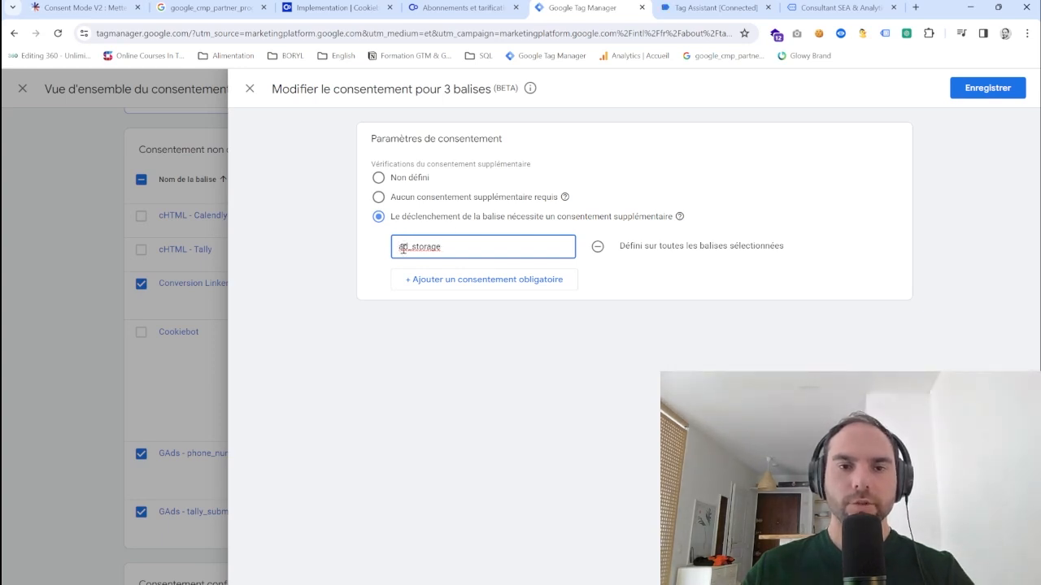
left_click(970, 90)
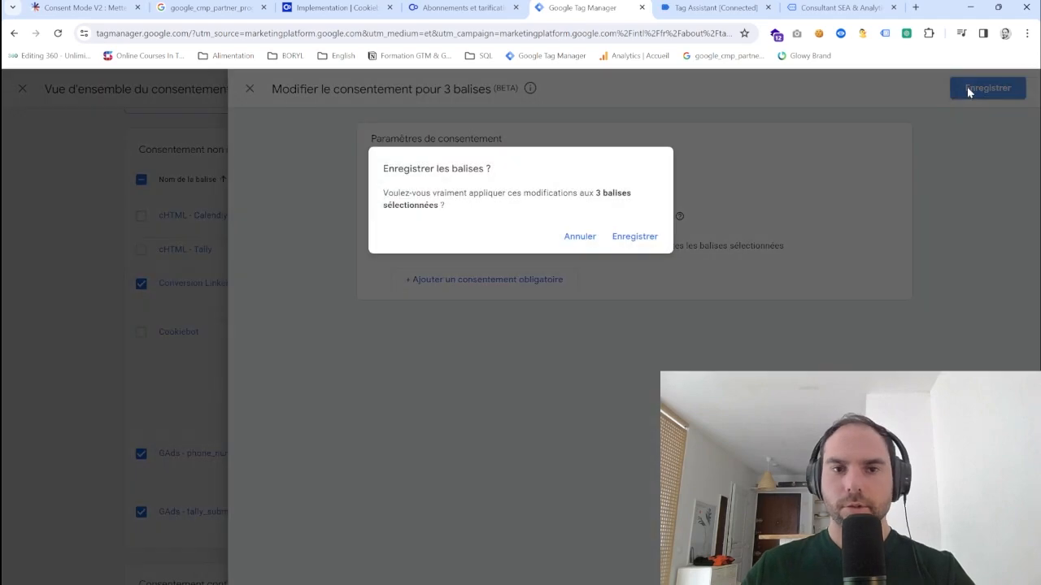
left_click(634, 236)
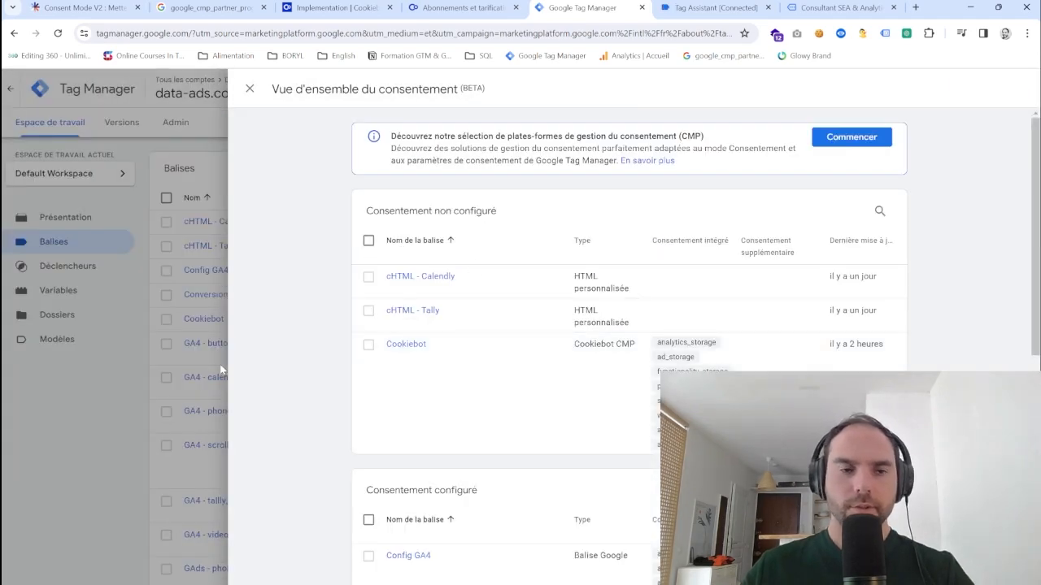
left_click(102, 406)
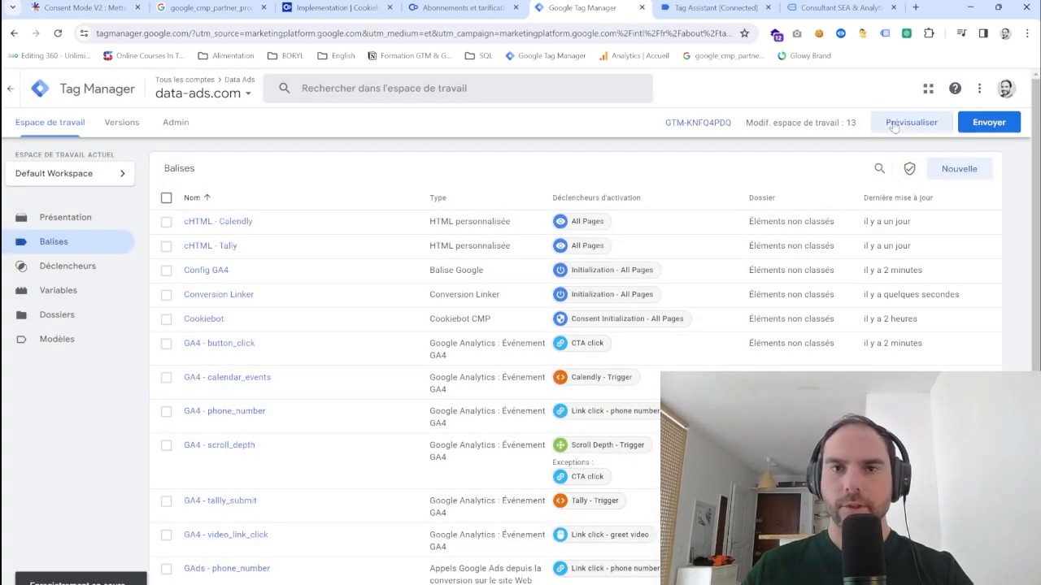
Step: Relaunch the container preview, reload the data-ads.com page in debug mode and deny all optional cookies in the Cookiebot banner
left_click(893, 126)
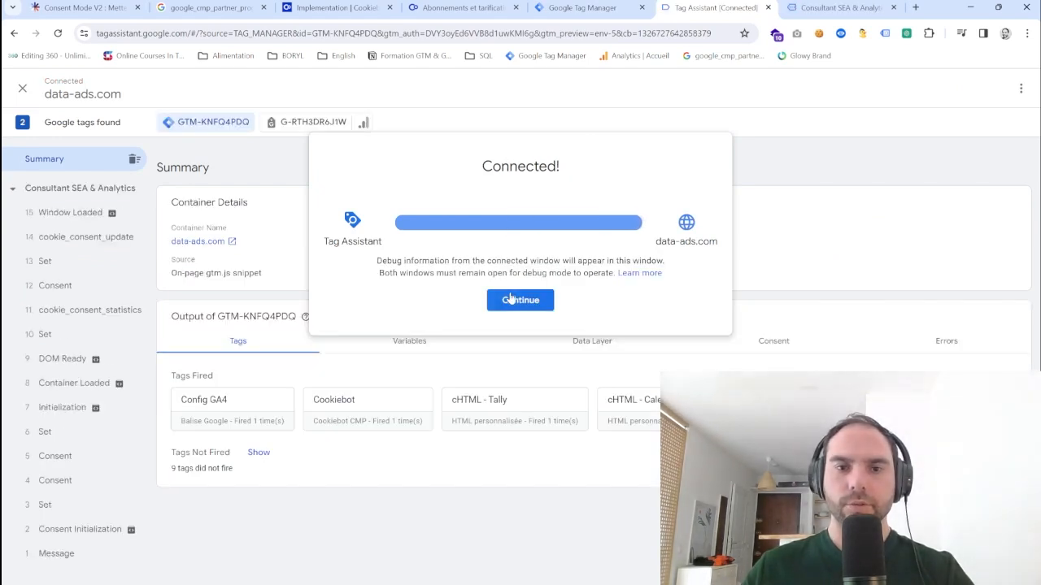
left_click(518, 300)
key("ctrl+Tab")
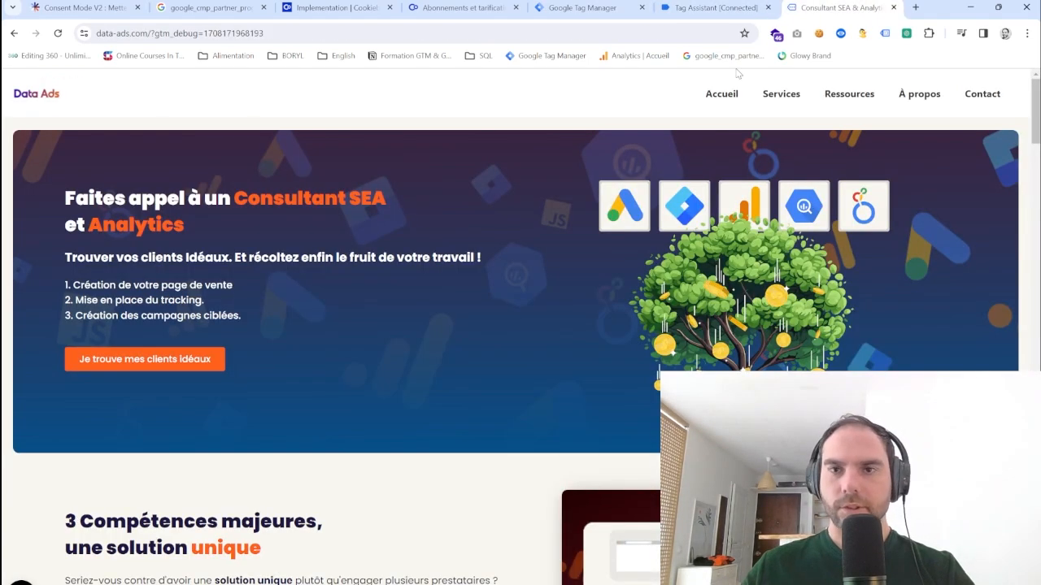
left_click(611, 32)
key("Return")
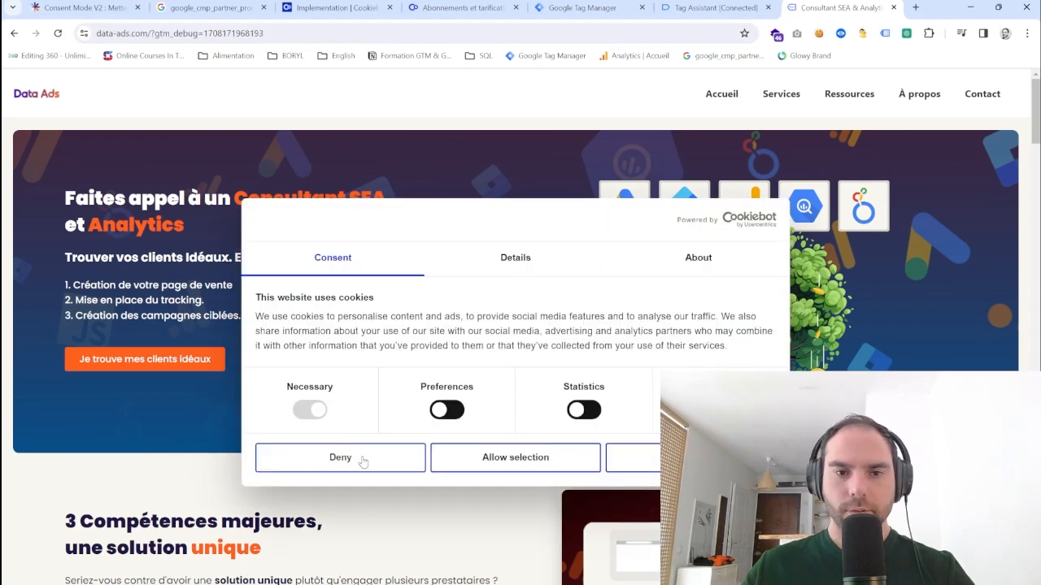
left_click(363, 460)
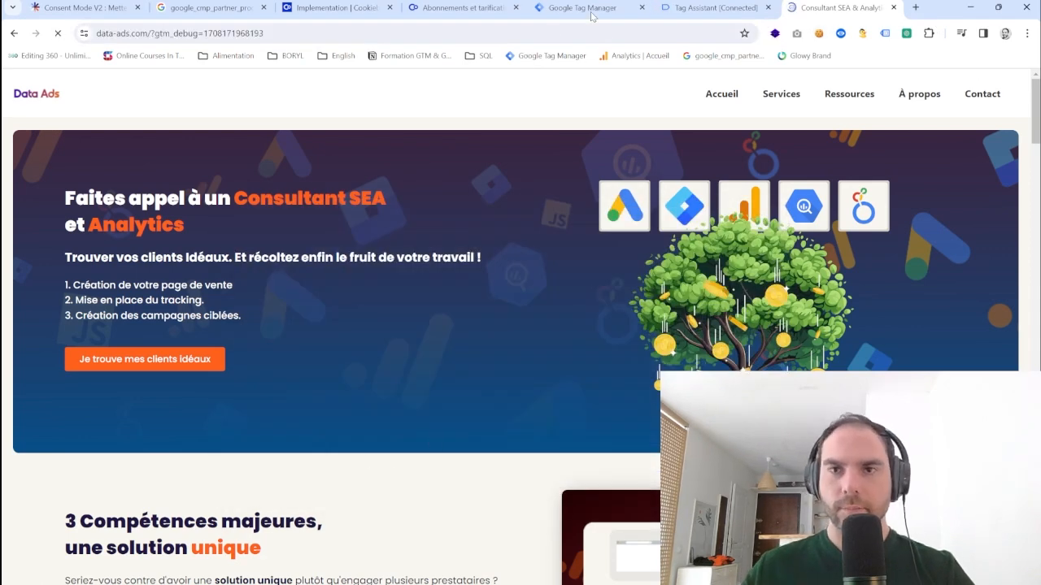
Step: Compare the fired and unfired tags in Tag Assistant with the additional consents listed in Tag Manager's consent overview
left_click(715, 7)
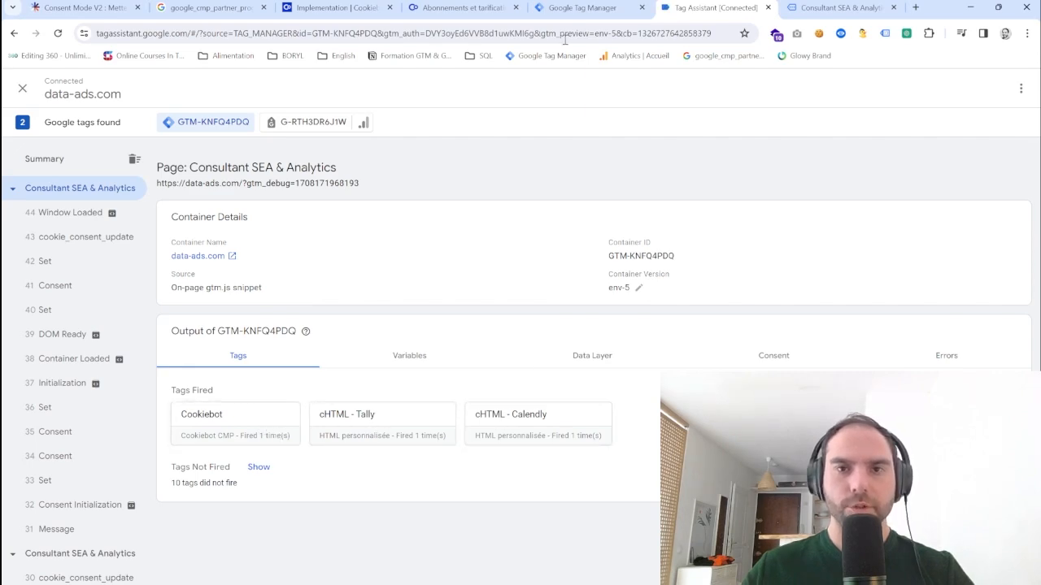
left_click(582, 7)
left_click(892, 173)
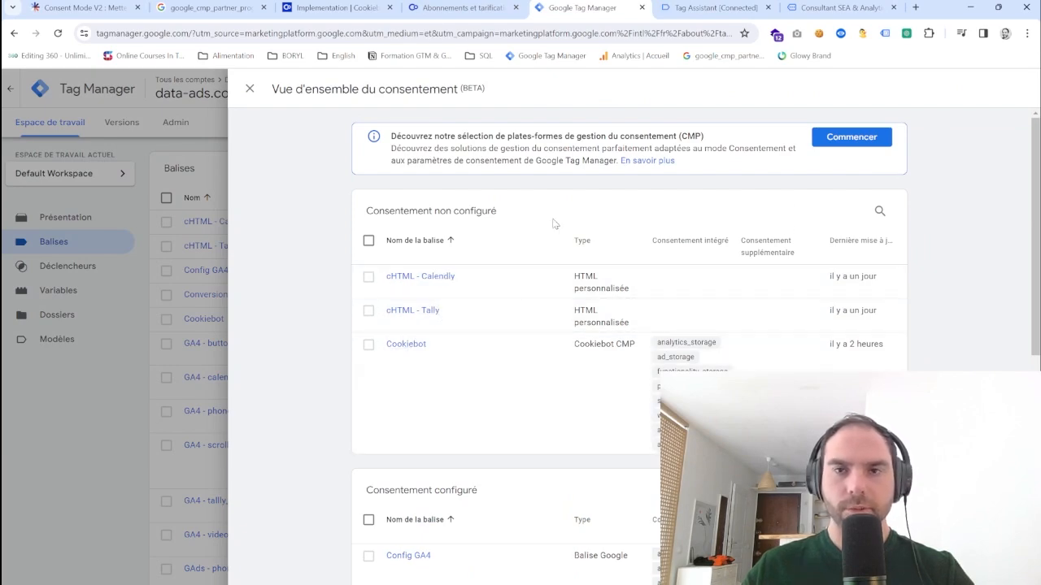
left_click(709, 7)
left_click(576, 7)
scroll(543, 125, "down", 5)
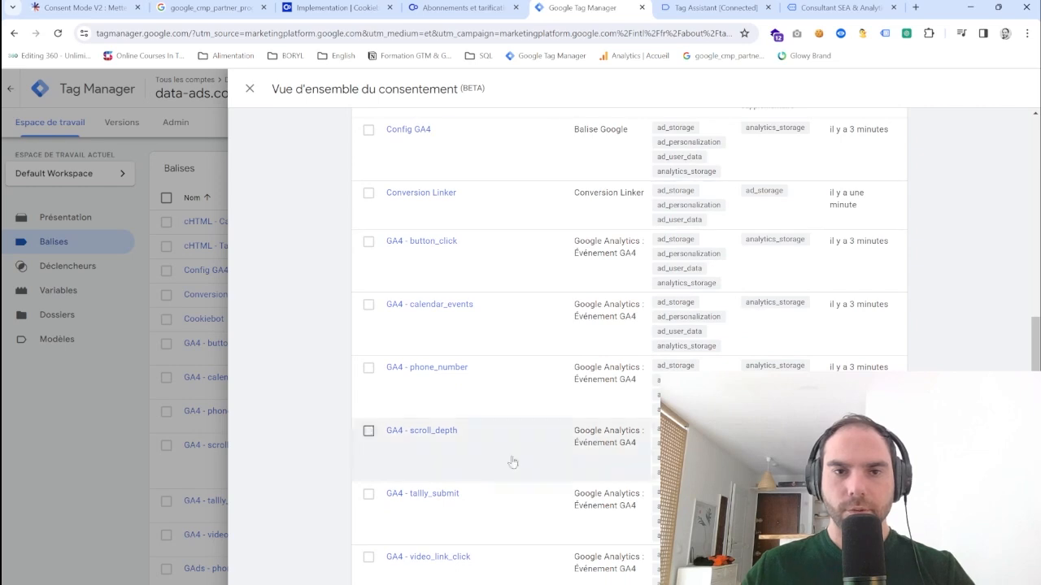
scroll(439, 252, "up", 2)
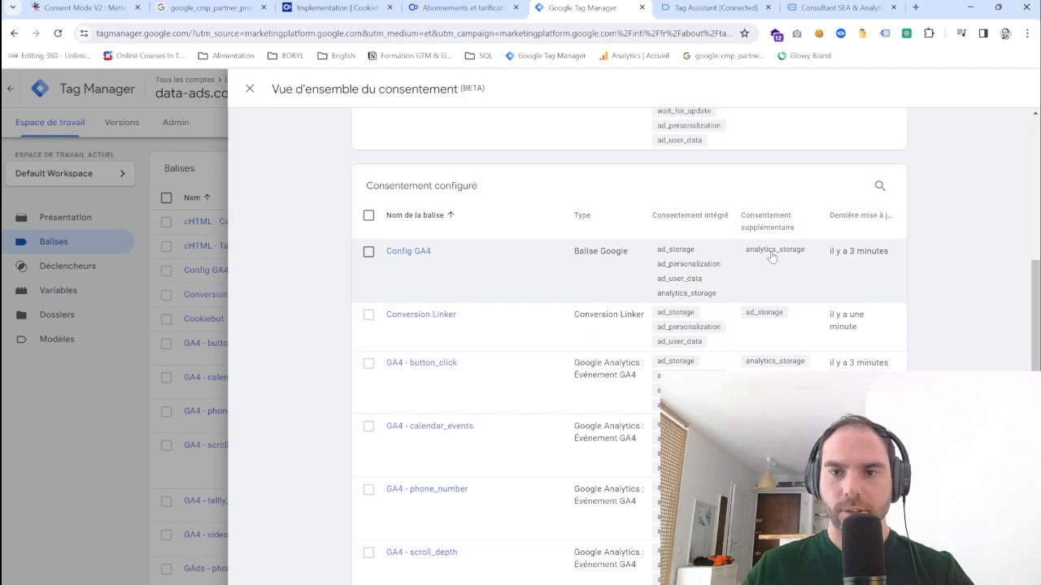
Step: Examine the required additional consent of the Config GA4 and Conversion Linker tags in Tag Assistant's latest Initialization event
left_click(716, 12)
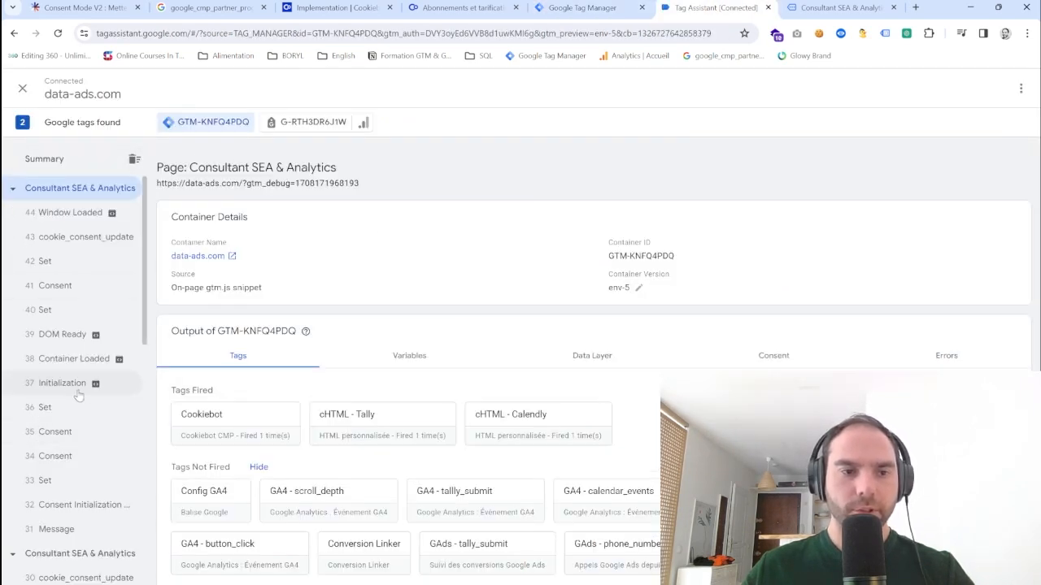
key("ctrl+shift+Tab")
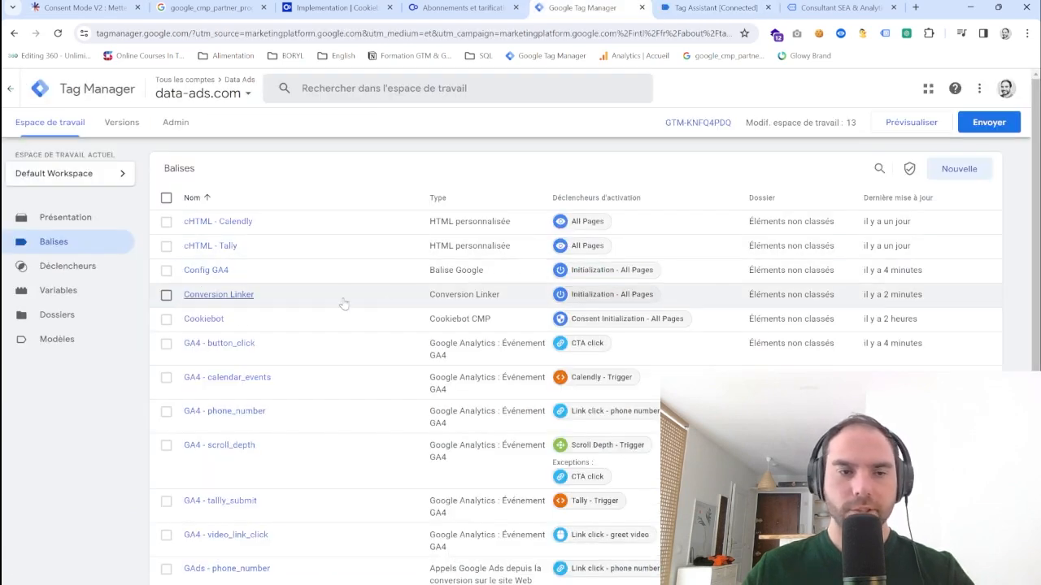
key("ctrl+Tab")
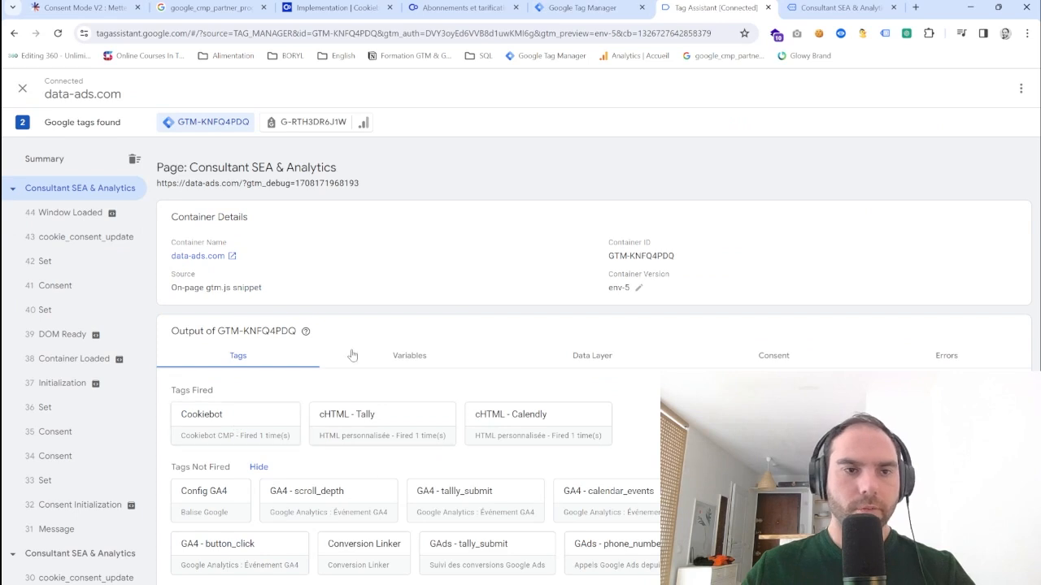
left_click(63, 385)
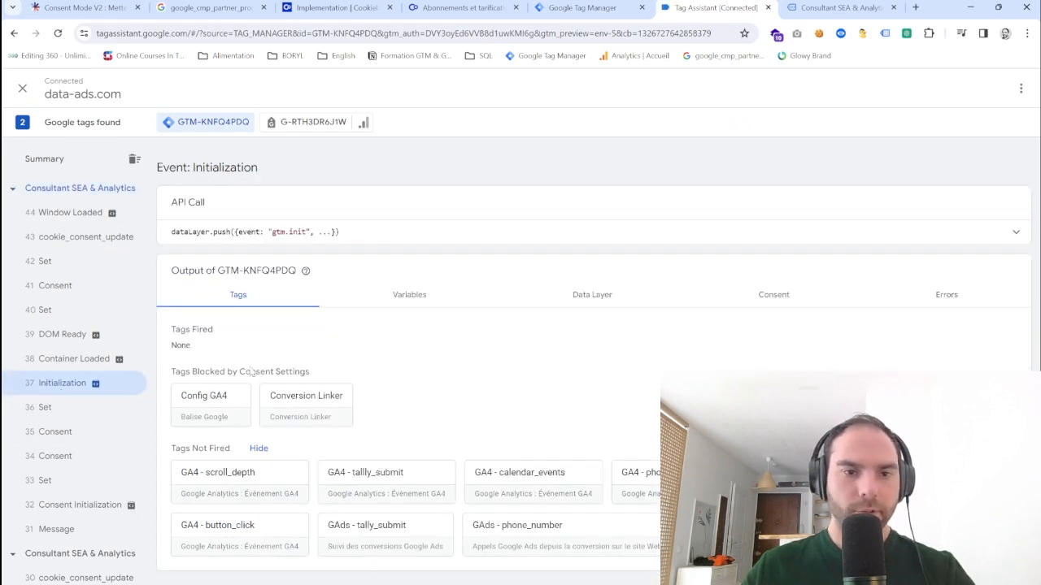
left_click(232, 403)
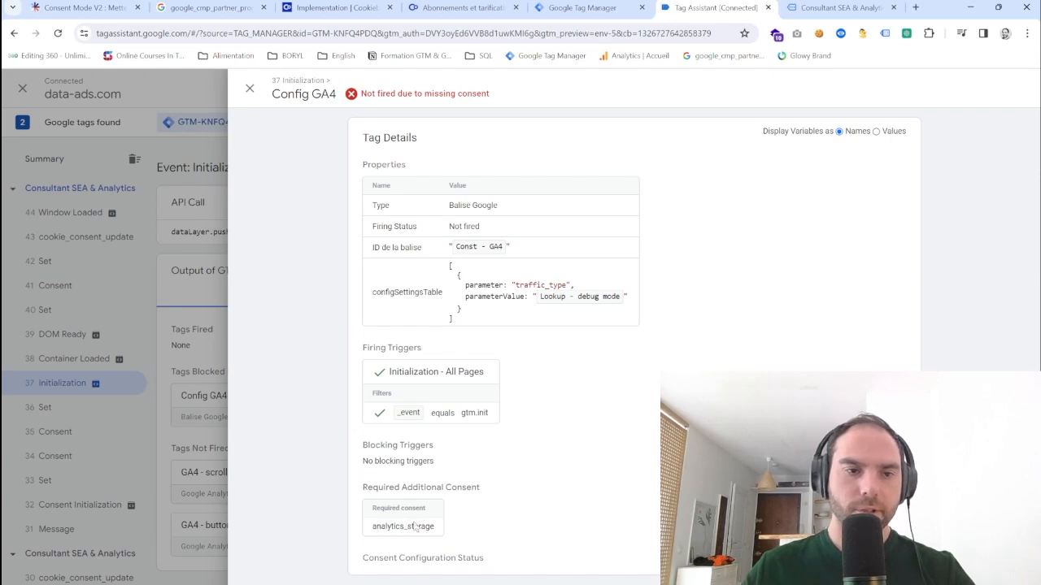
left_click(143, 391)
left_click(334, 340)
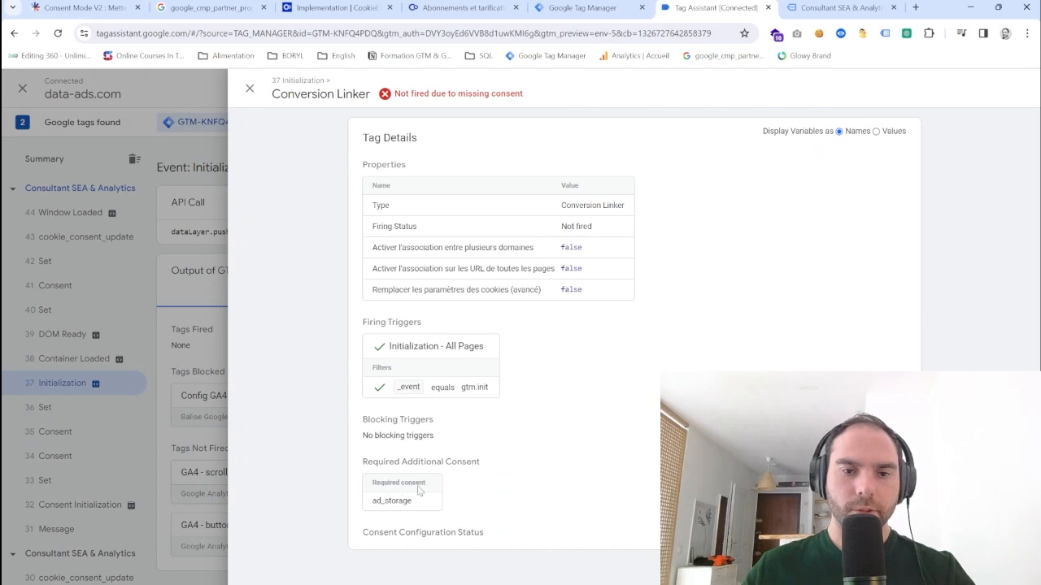
left_click(162, 418)
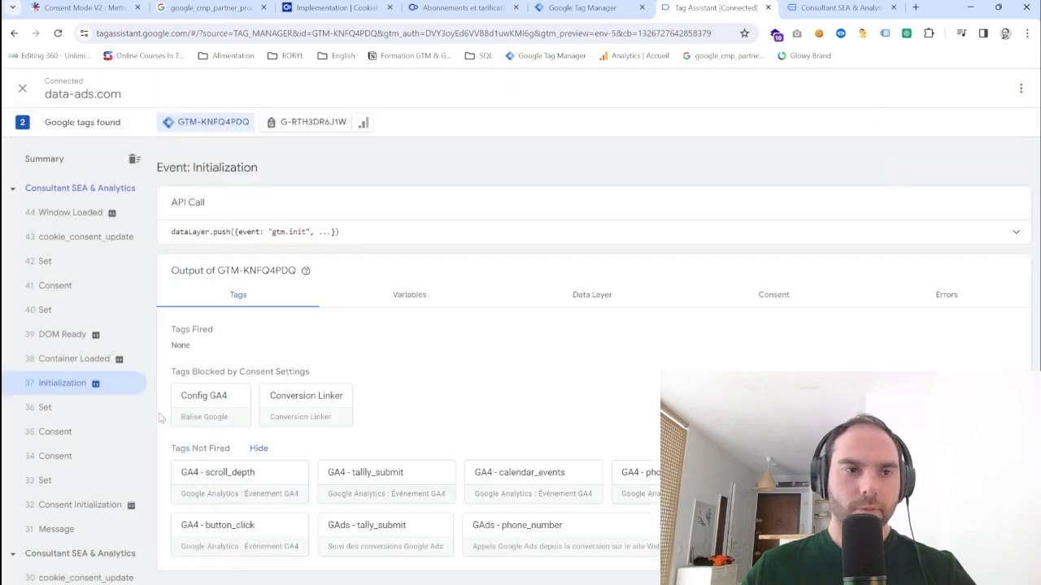
Step: Change the cookie consent on the data-ads.com site to allow Statistics in addition to the necessary cookies
left_click(599, 5)
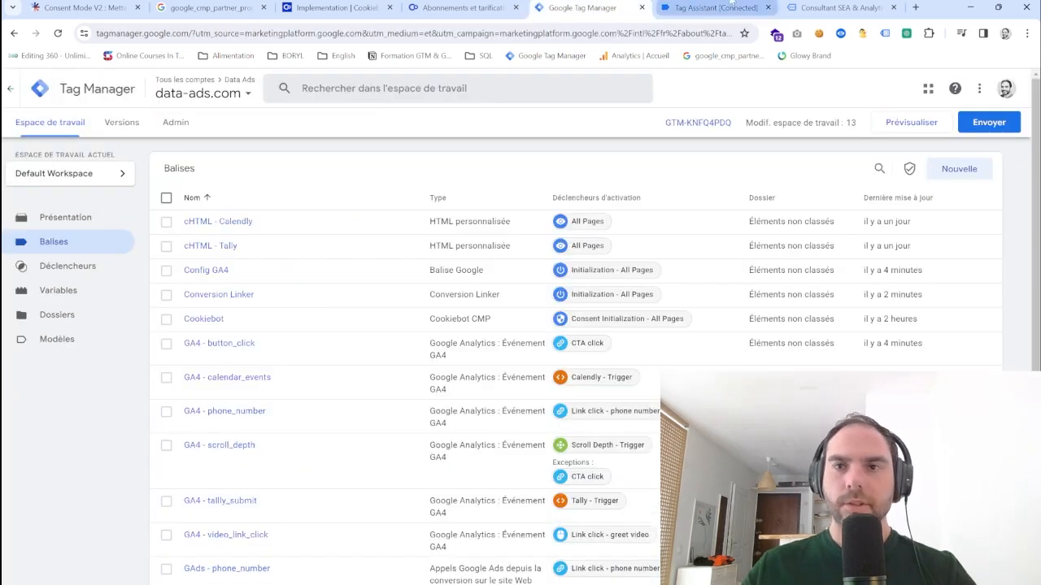
left_click(814, 6)
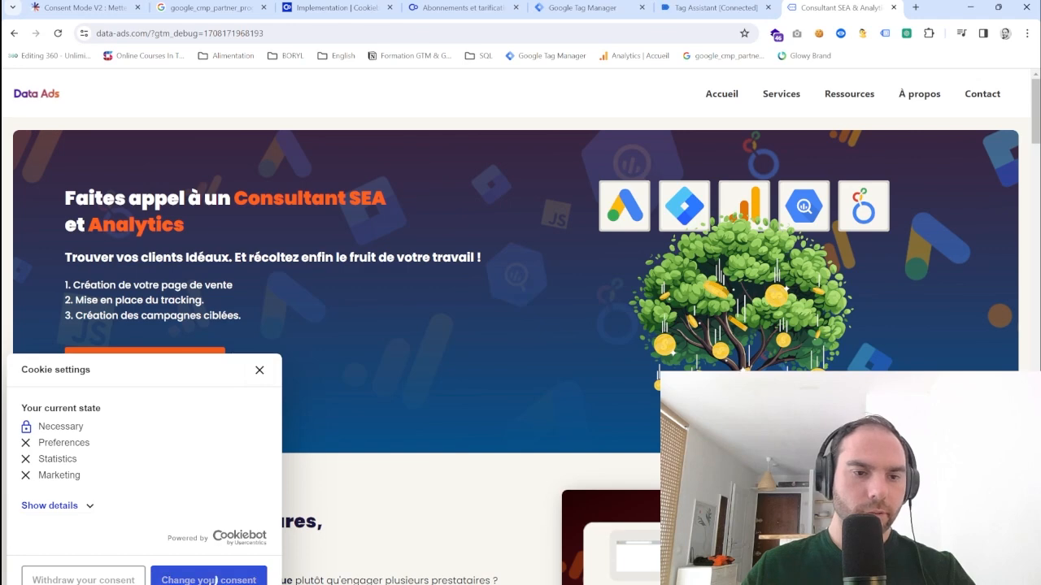
left_click(195, 580)
left_click(582, 410)
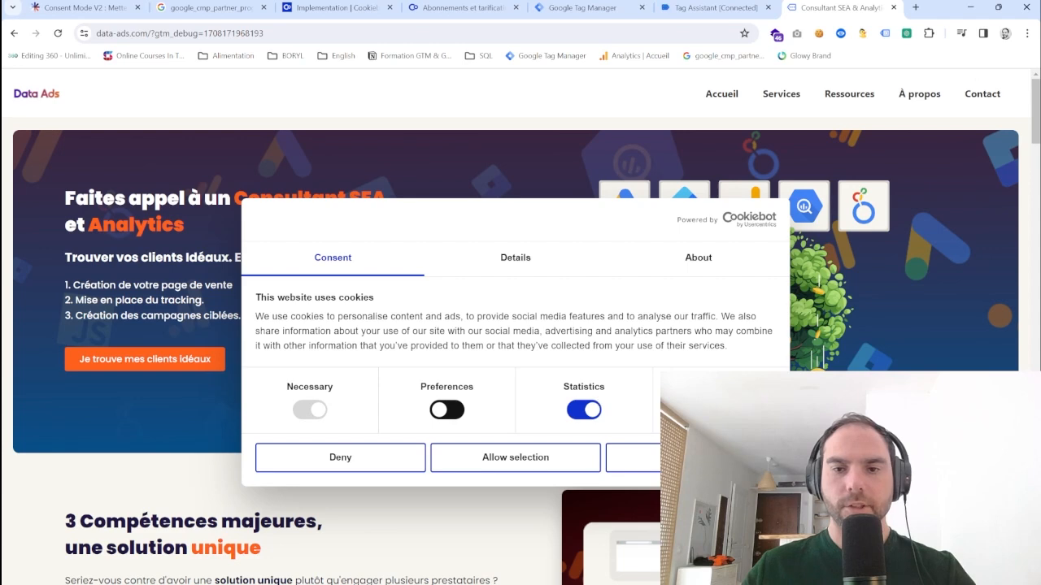
left_click(502, 460)
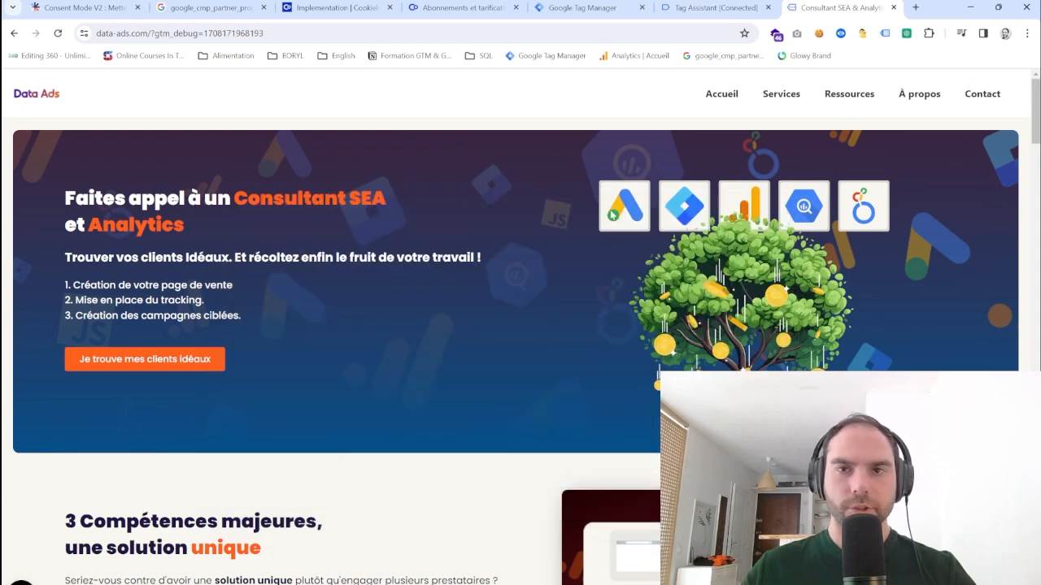
Step: Examine the tags for the latest cookie_consent_update event in Tag Assistant against the selection in the site's cookie banner
left_click(707, 7)
left_click(96, 188)
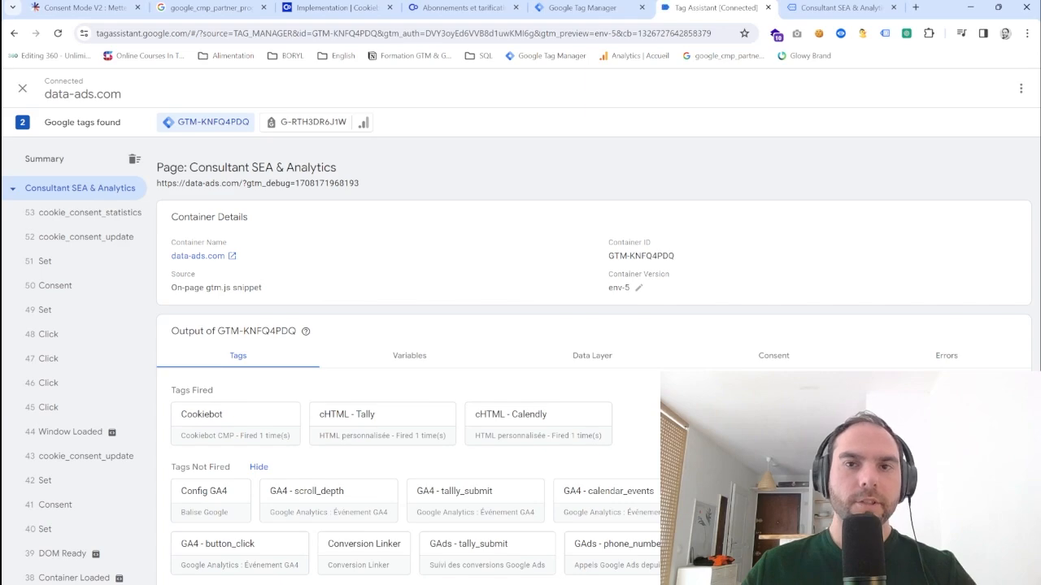
left_click(837, 7)
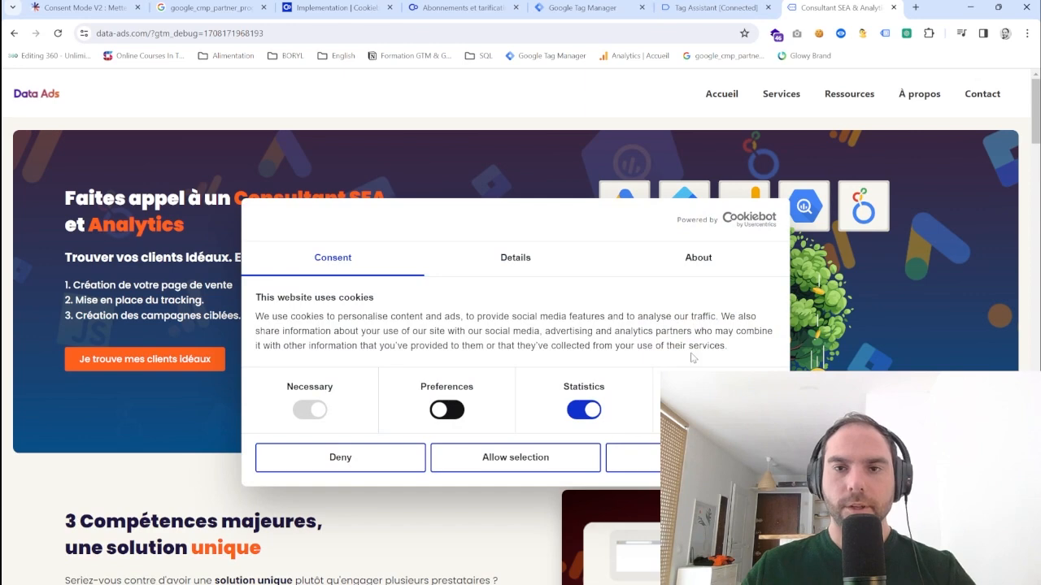
left_click(716, 8)
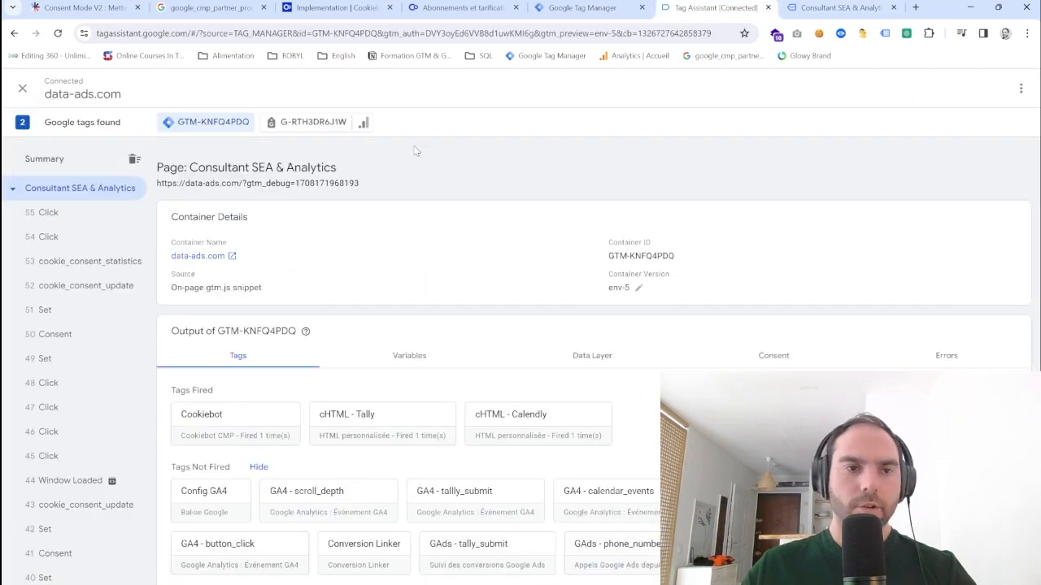
left_click(69, 293)
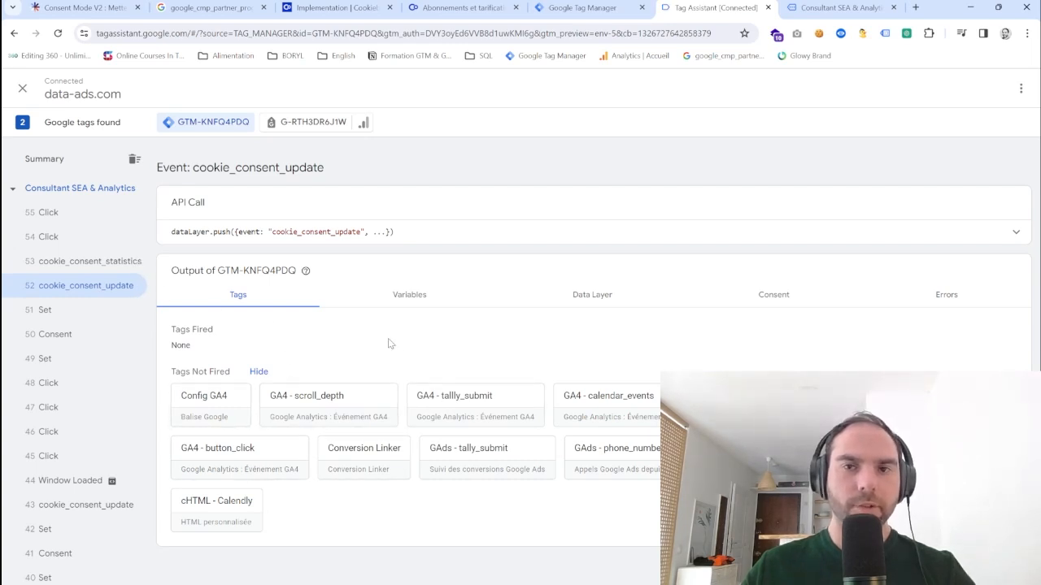
left_click(804, 10)
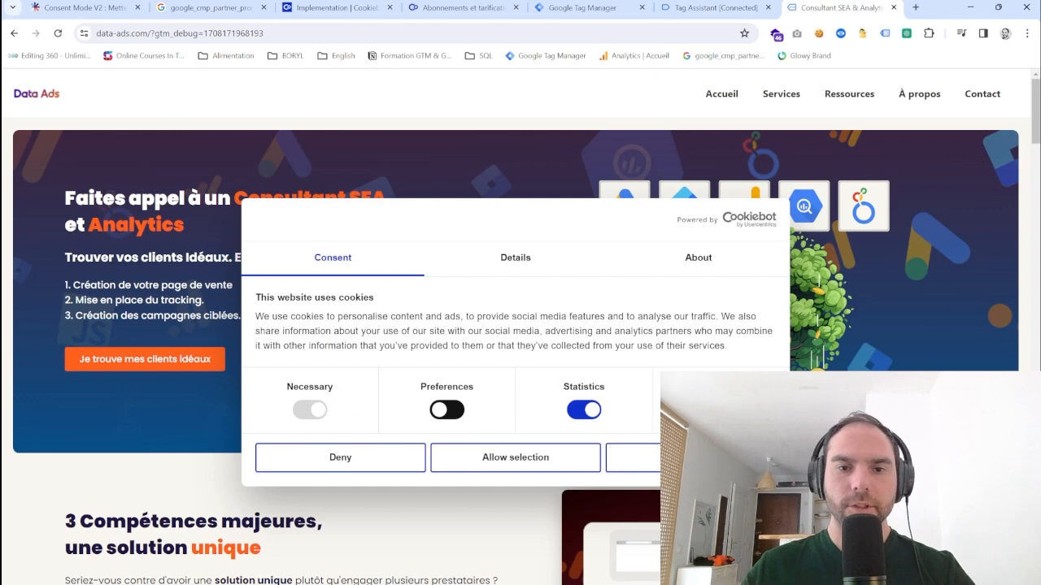
left_click(716, 8)
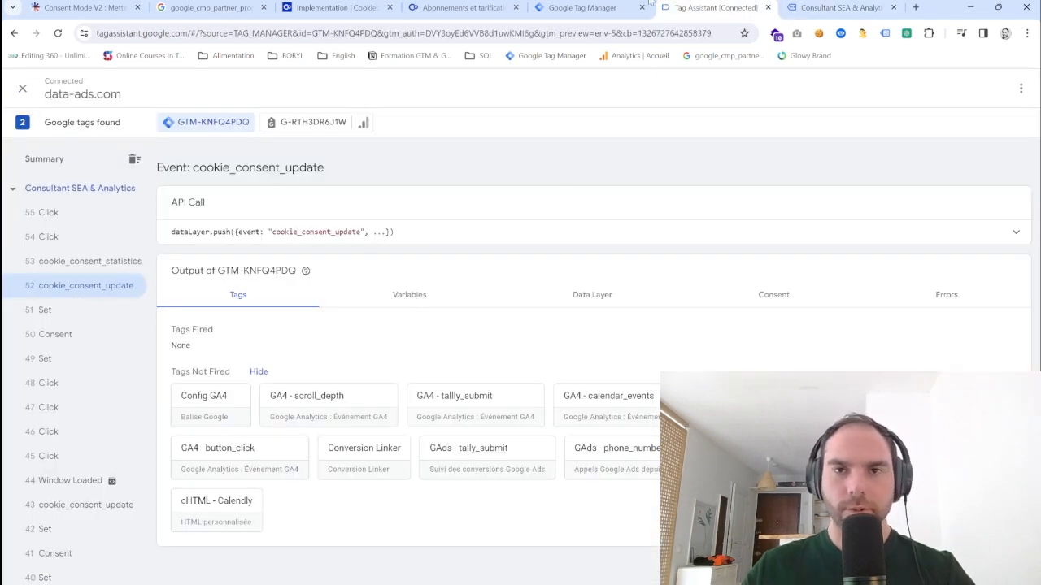
Step: In Tag Manager, create a custom event trigger for the event name cookie_consent_update, firing on all custom events
left_click(568, 6)
left_click(65, 267)
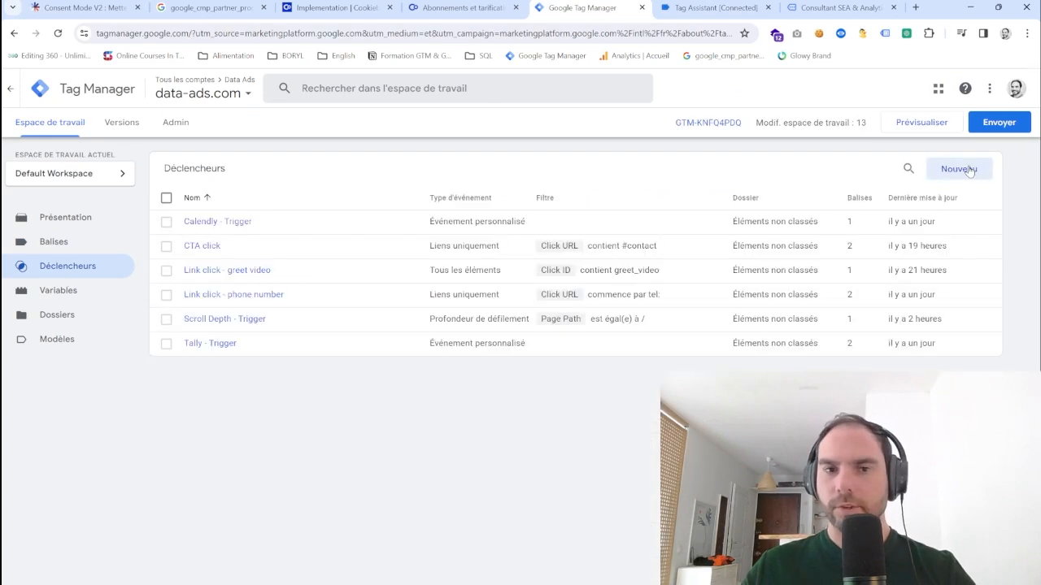
left_click(968, 169)
left_click(634, 196)
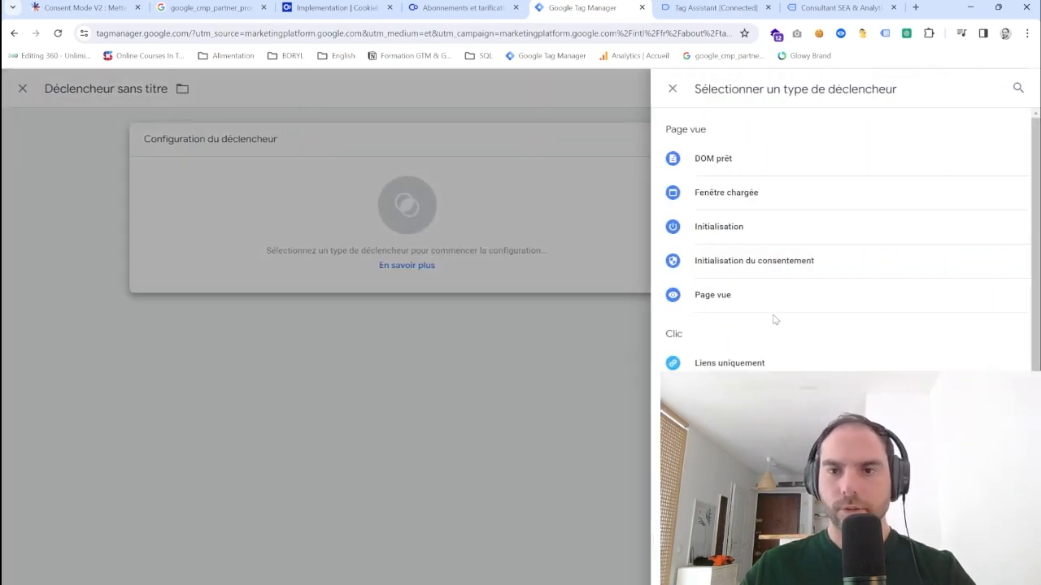
scroll(774, 319, "down", 3)
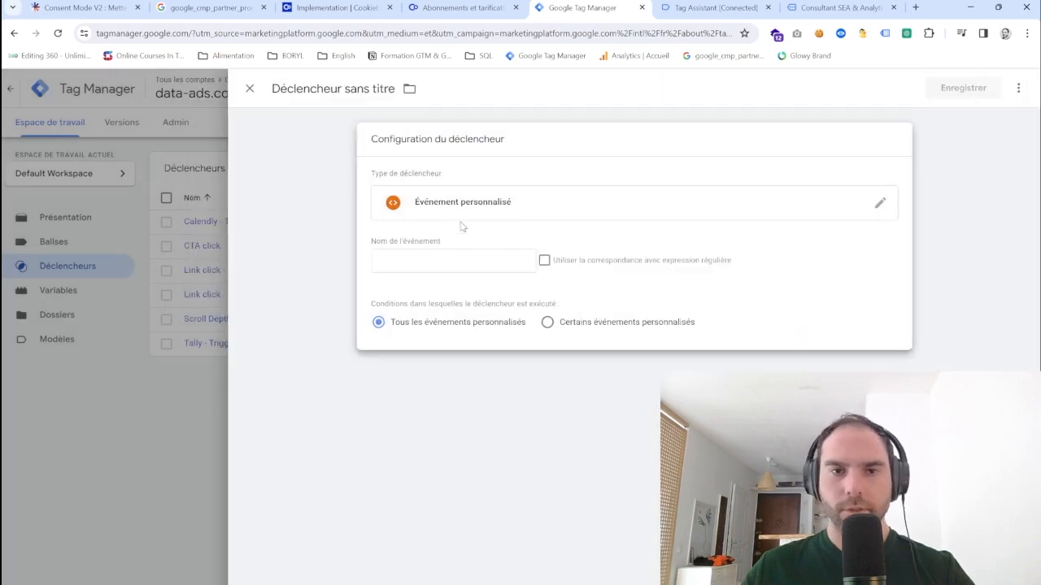
left_click(439, 264)
type("co")
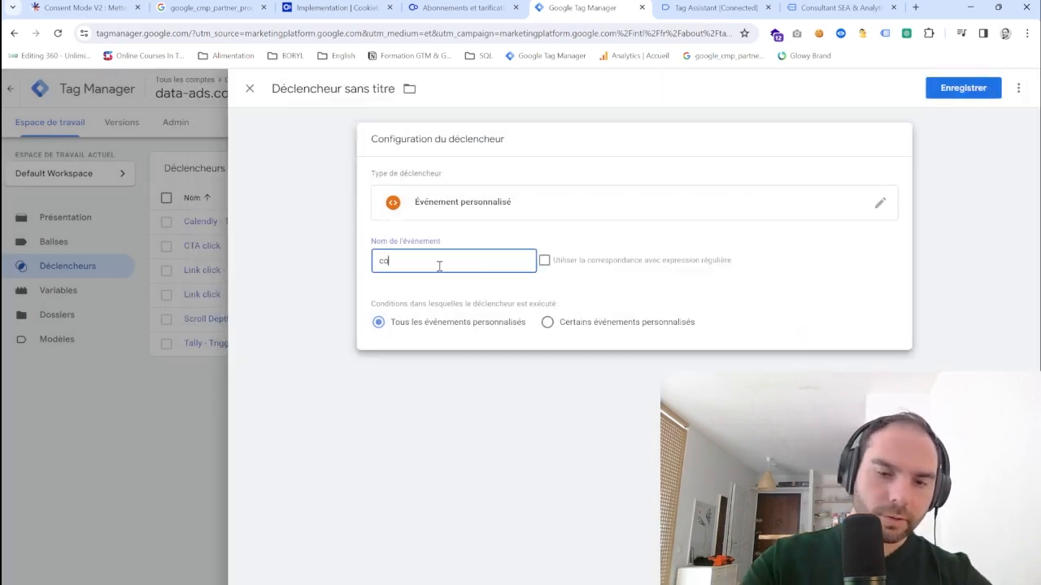
type("okie_consent_update")
left_click(473, 295)
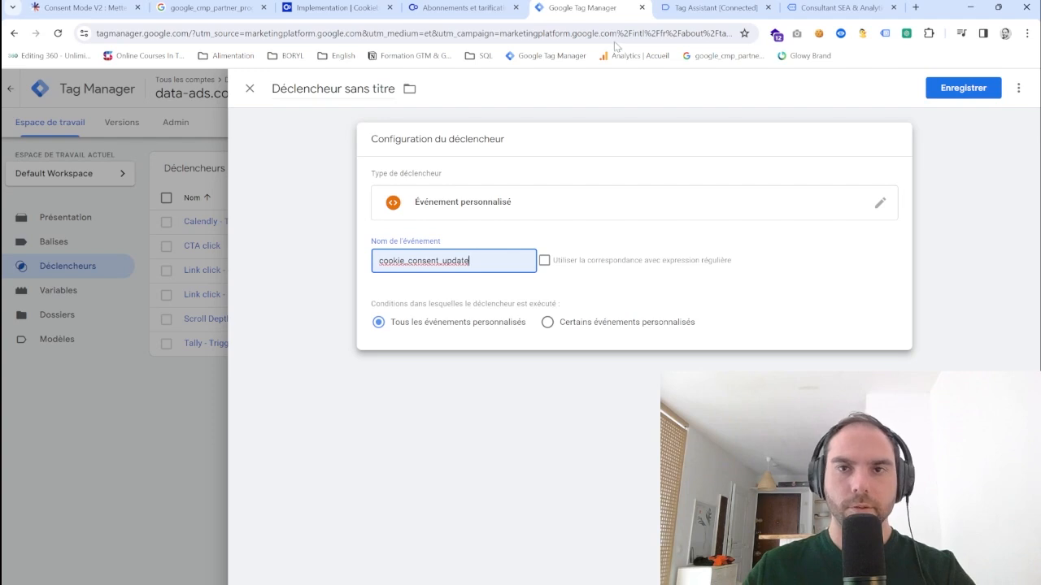
Step: Check the exact event name of cookie_consent_update in the event's variables and data layer values in Tag Assistant
left_click(709, 8)
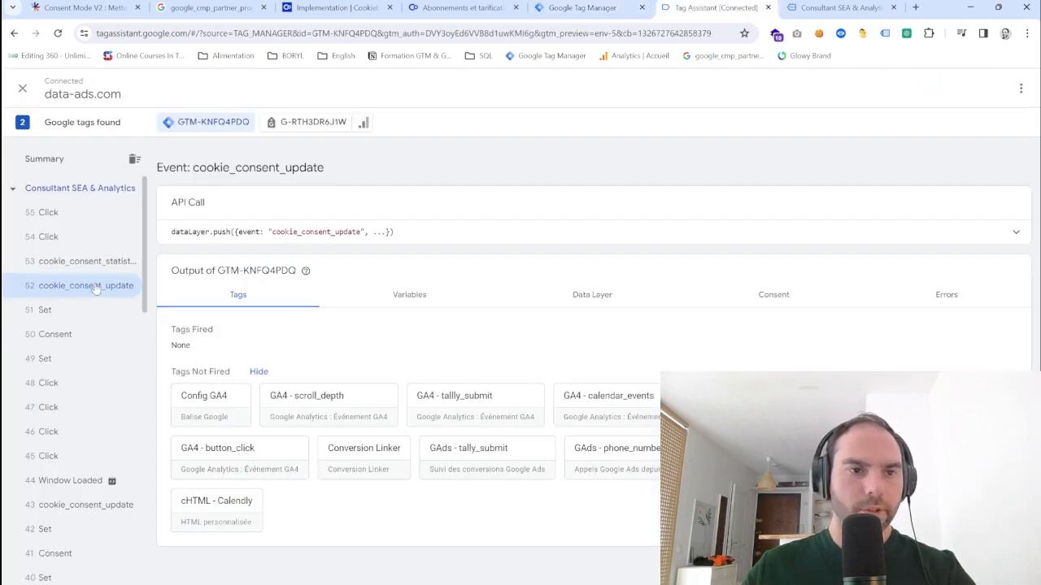
left_click(422, 295)
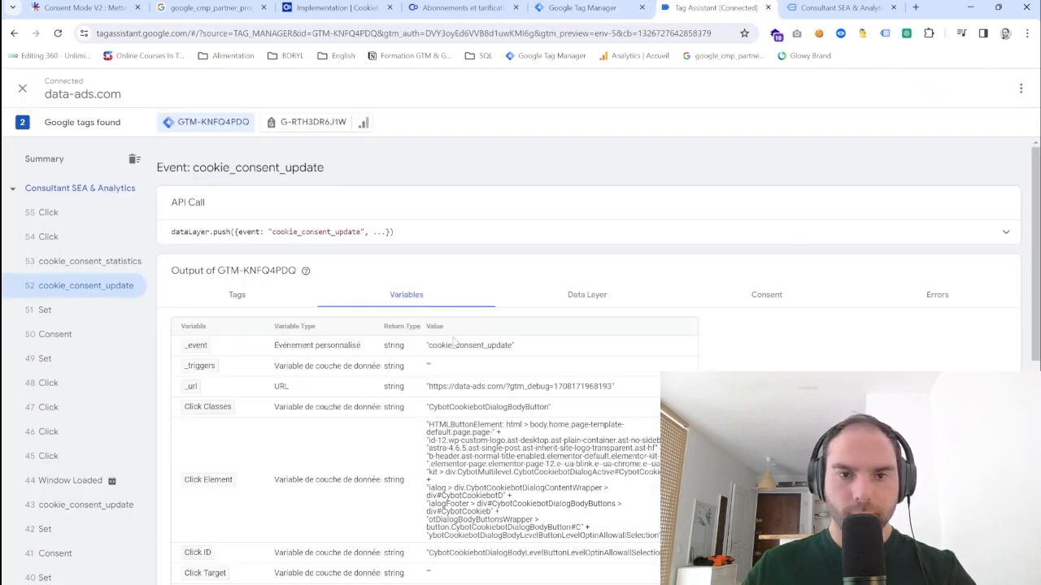
left_click_drag(429, 350, 514, 352)
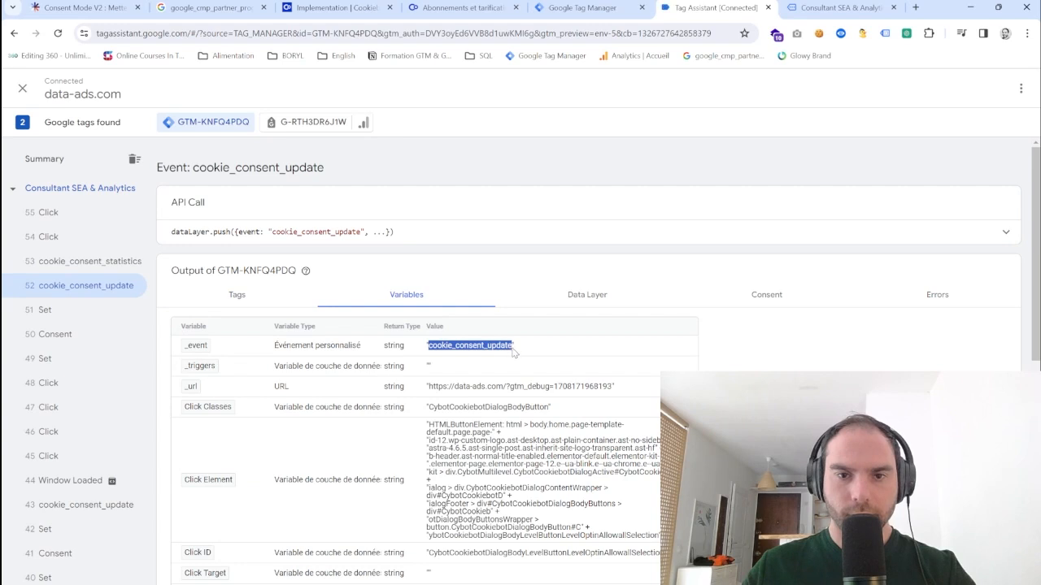
left_click(574, 297)
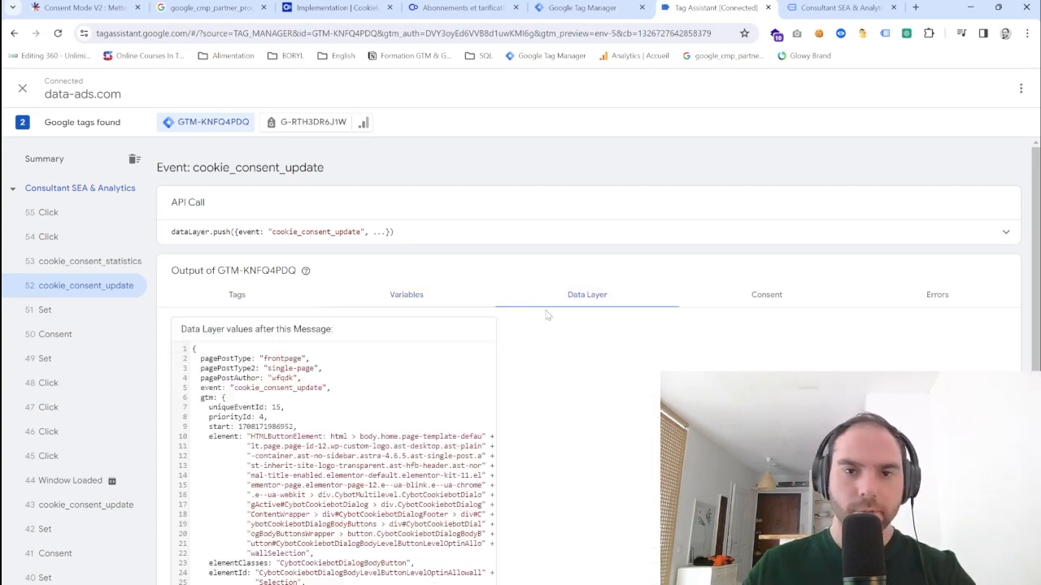
left_click_drag(232, 390, 326, 390)
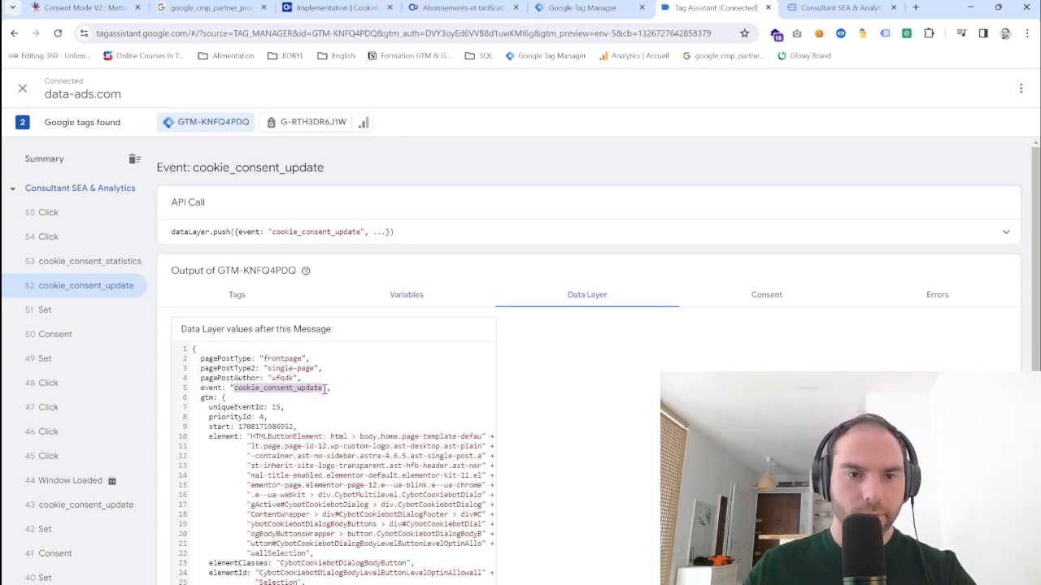
left_click(423, 296)
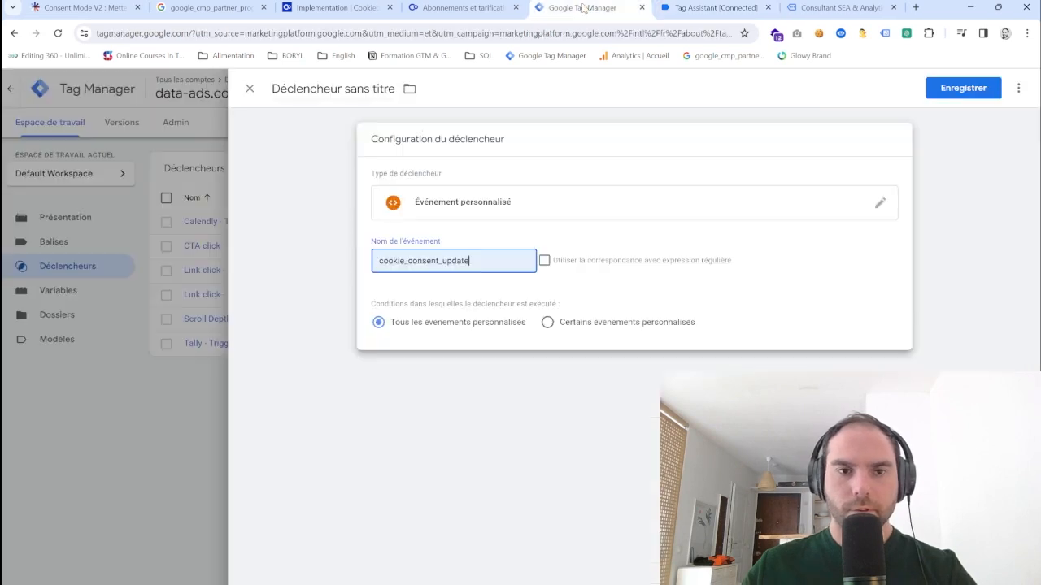
Step: Name the new Tag Manager trigger cookie_consent_update and save it
left_click(345, 89)
triple_click(345, 89)
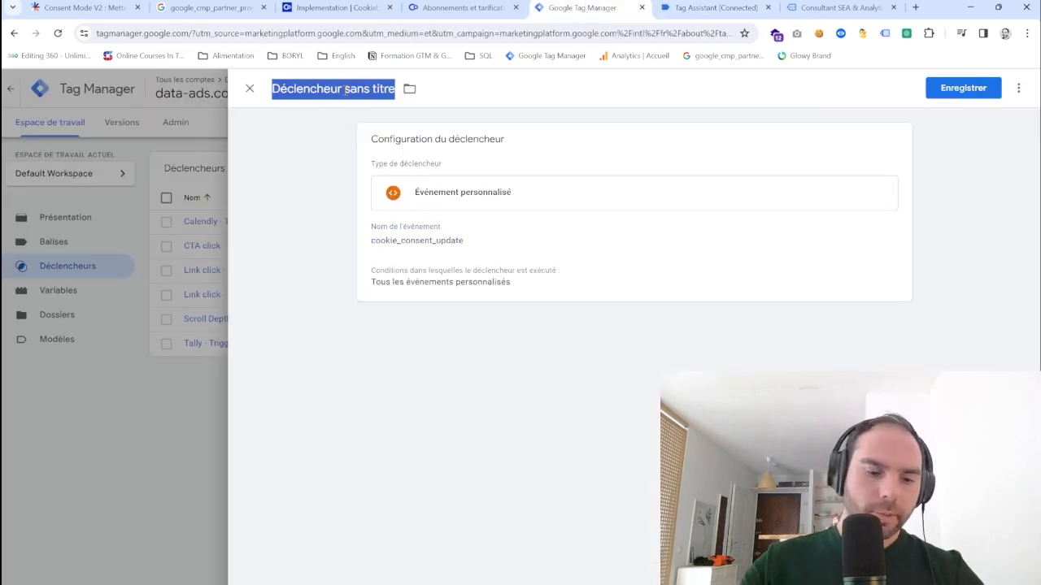
type("cookie_consent_update")
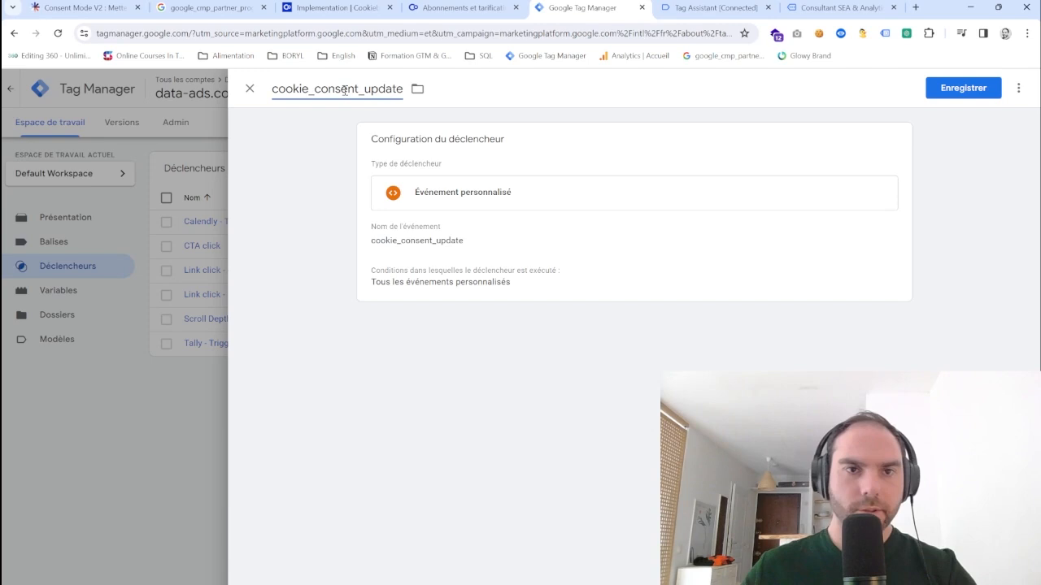
left_click(963, 88)
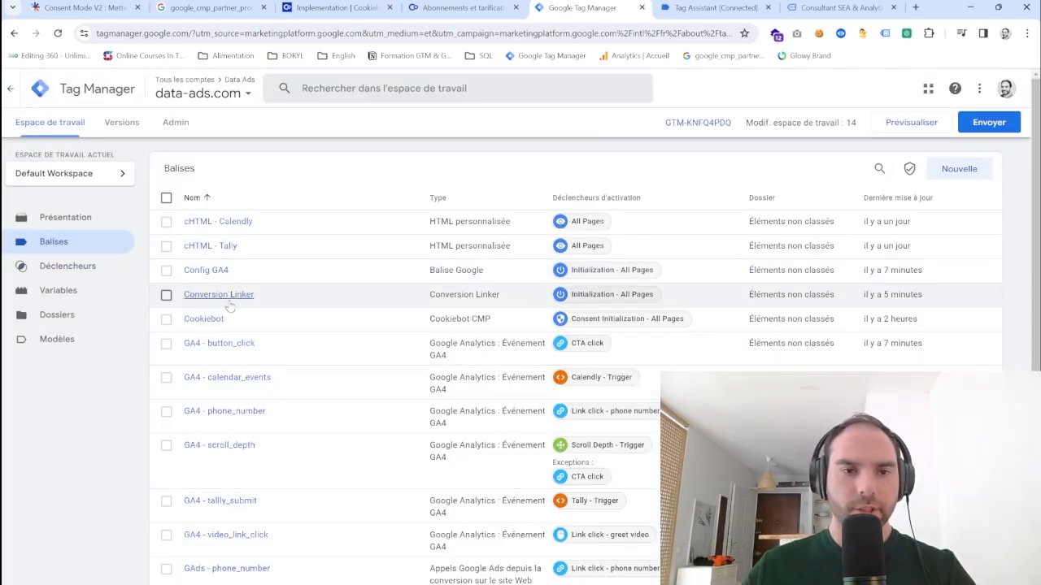
Step: Replace the Initialization - All Pages trigger with cookie_consent_update on the Config GA4 and Conversion Linker tags and save both
left_click(166, 269)
left_click(166, 295)
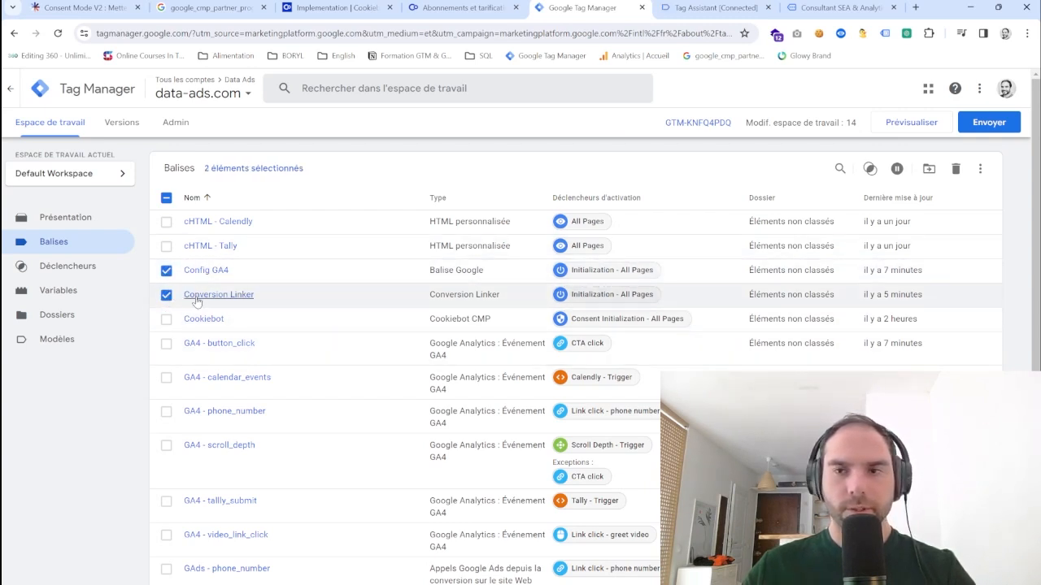
left_click(869, 169)
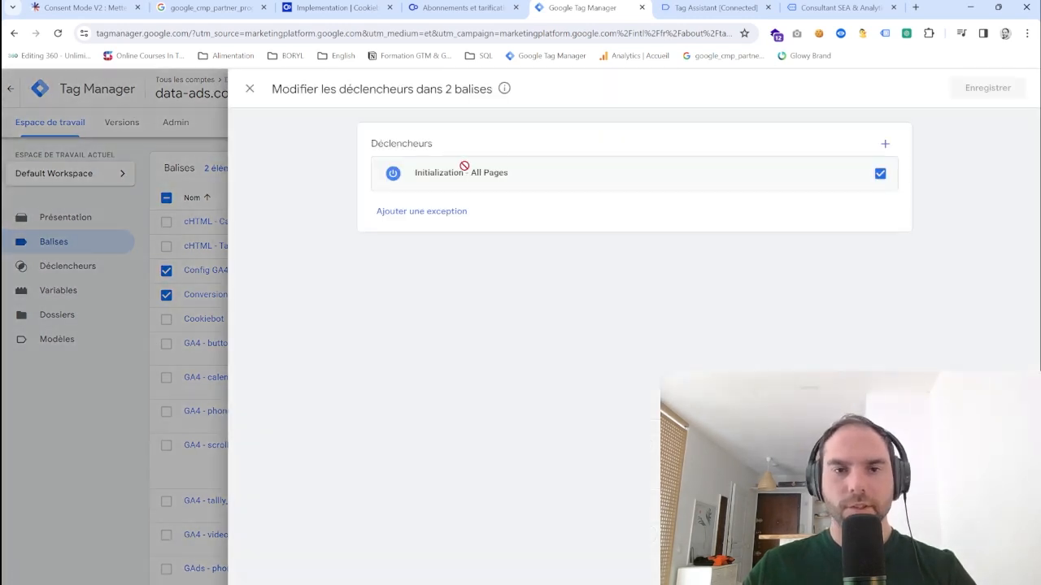
left_click(880, 174)
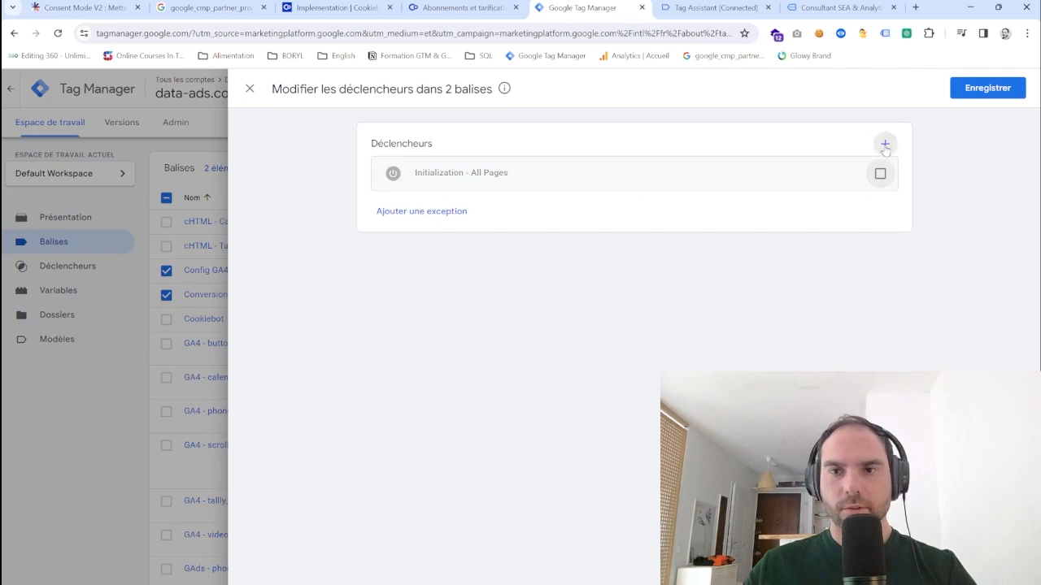
left_click(884, 143)
left_click(329, 218)
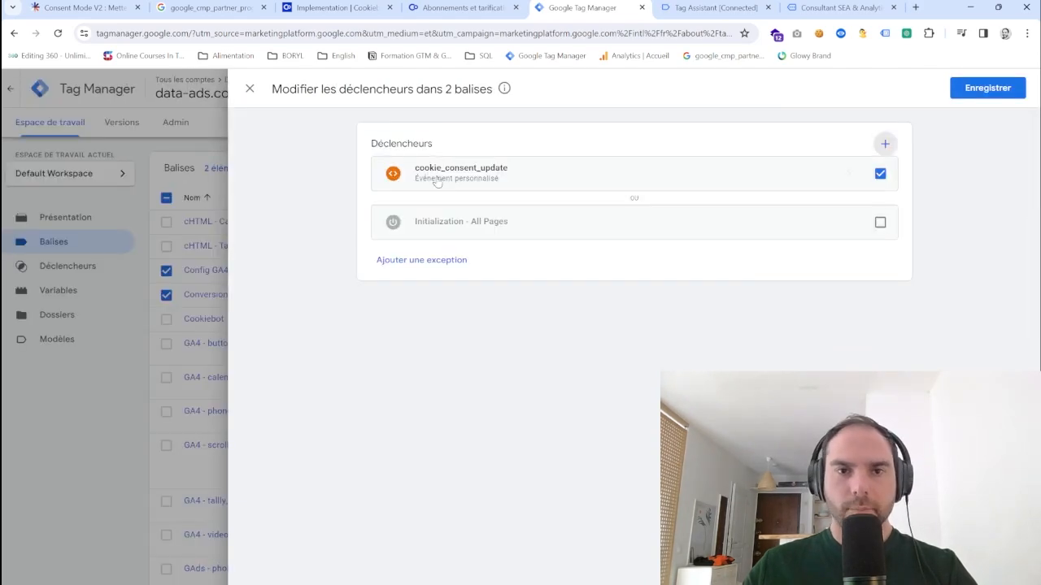
left_click(987, 89)
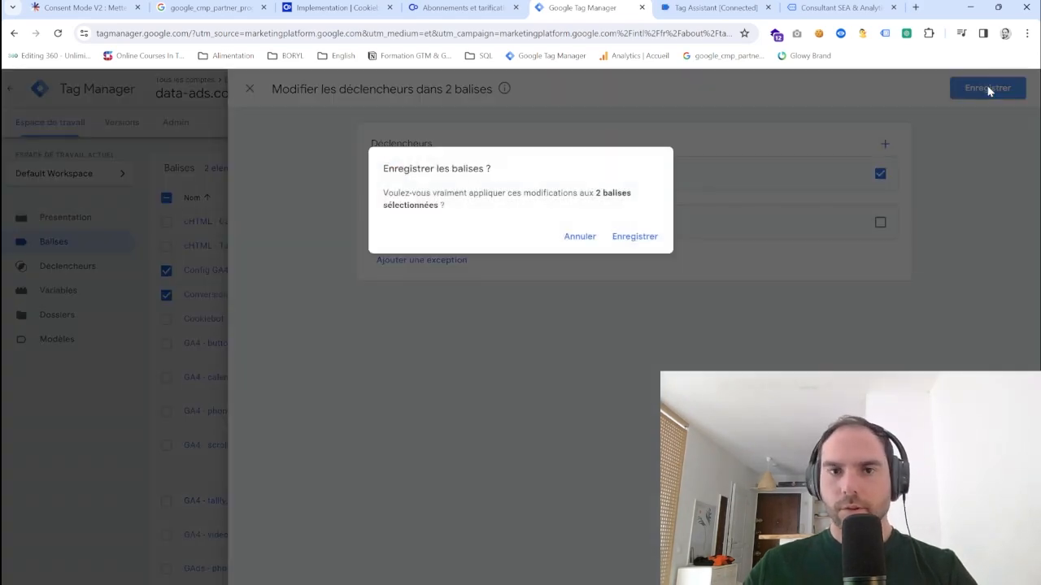
left_click(661, 237)
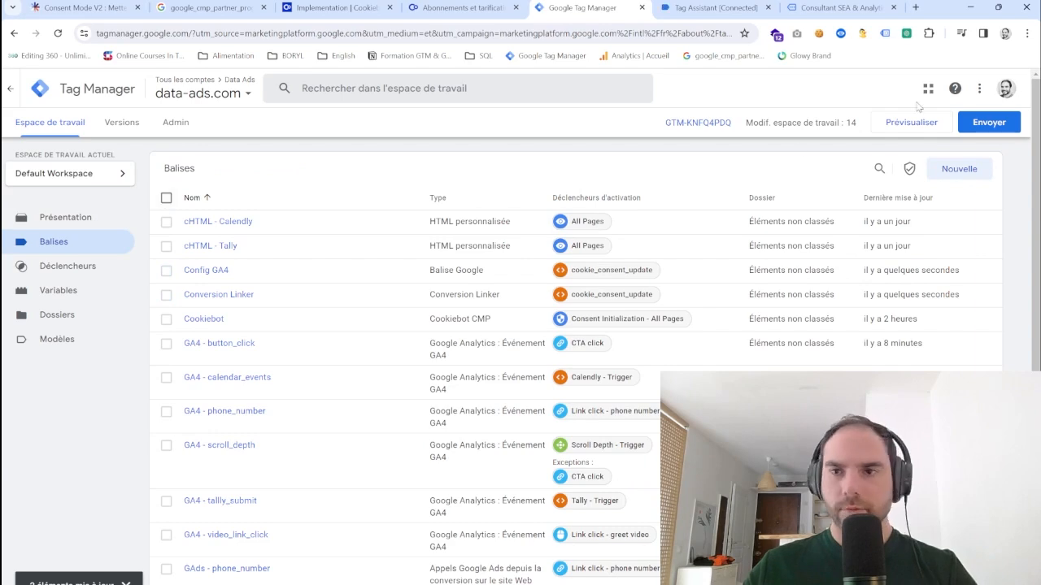
Step: Relaunch the container preview on data-ads.com and check the current cookie consent state on the site
left_click(914, 129)
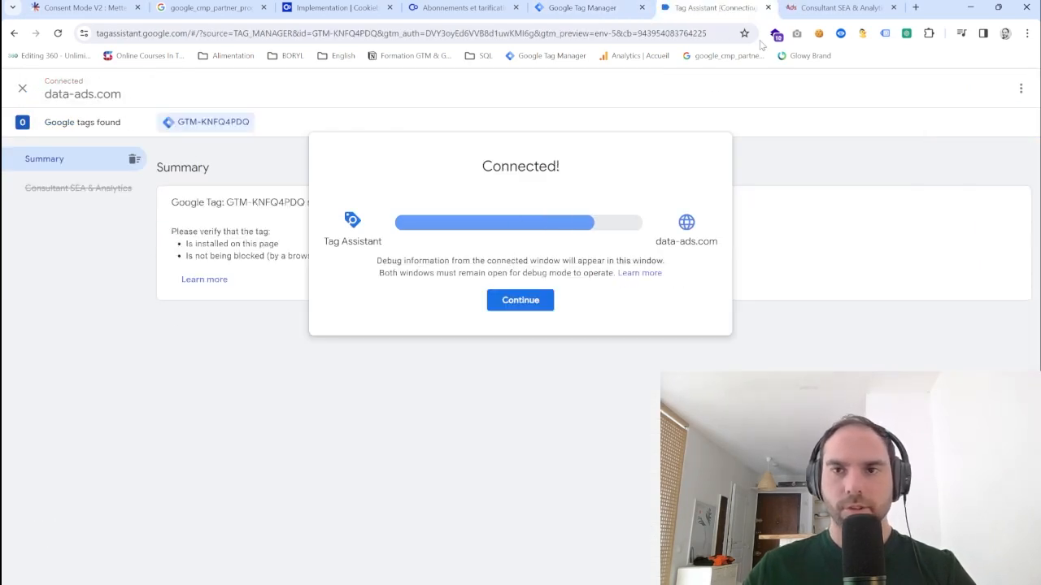
left_click(508, 303)
left_click(825, 8)
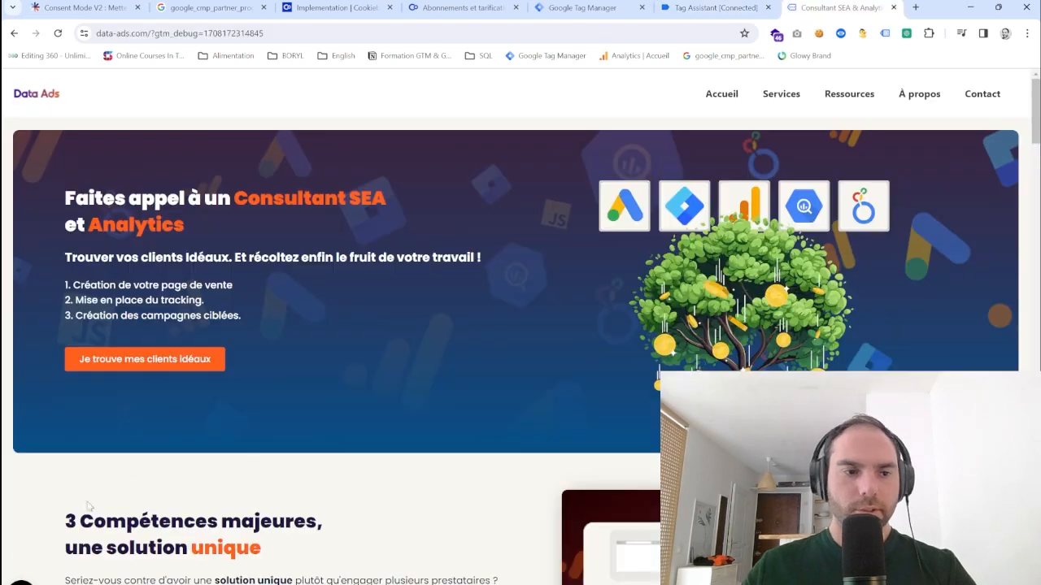
left_click(10, 574)
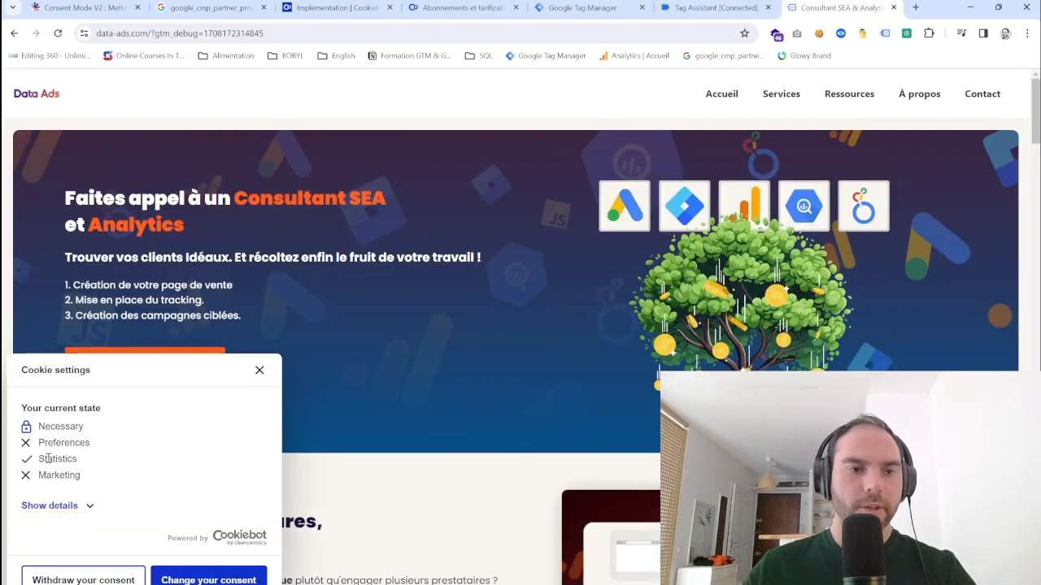
Step: Examine the cookie_consent_update event's tags and Config GA4's required consent in Tag Assistant, and compare them with Tag Manager's consent overview
left_click(715, 8)
left_click(105, 241)
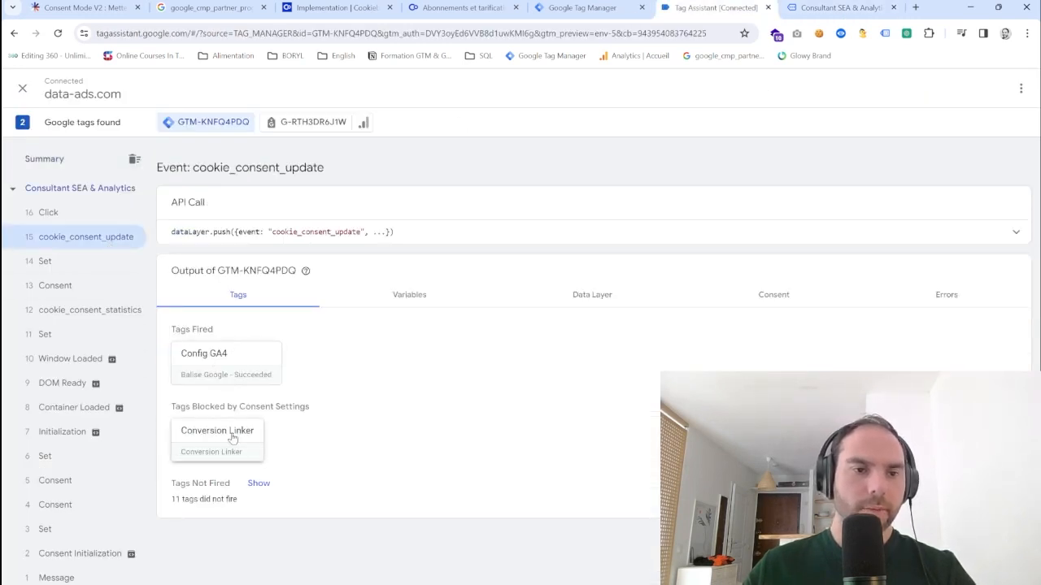
left_click(225, 367)
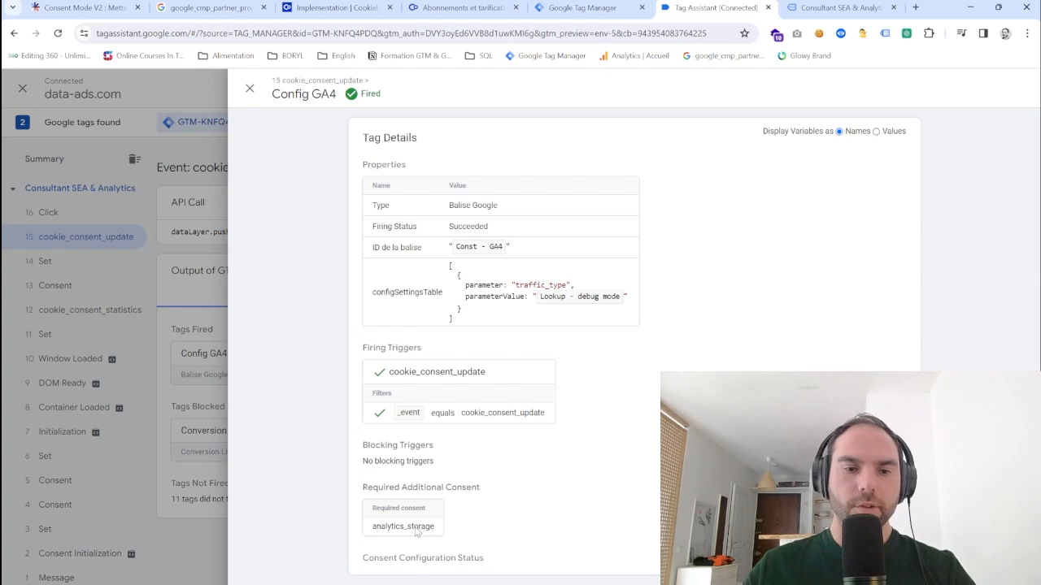
left_click(589, 6)
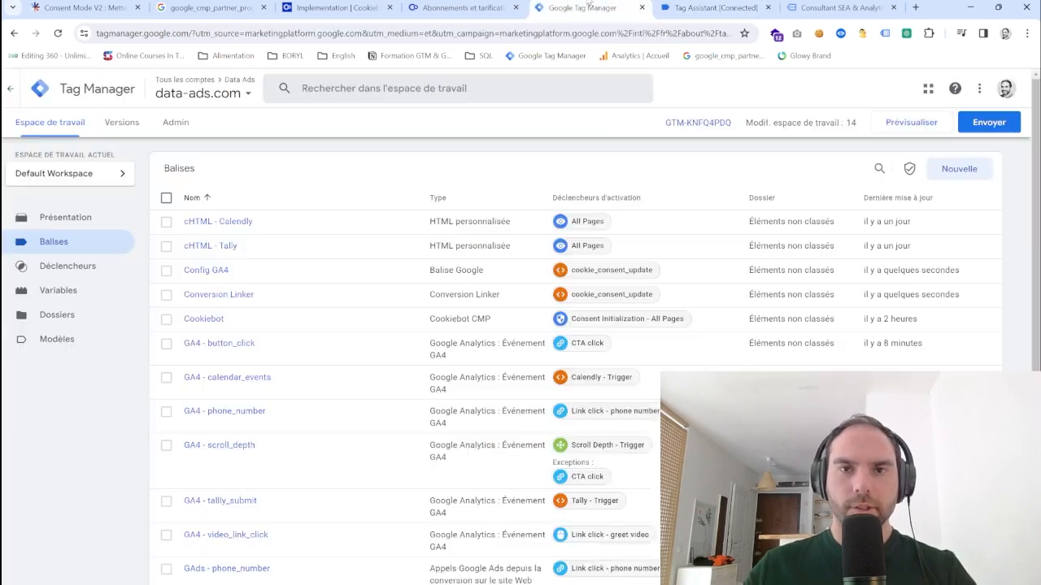
left_click(910, 170)
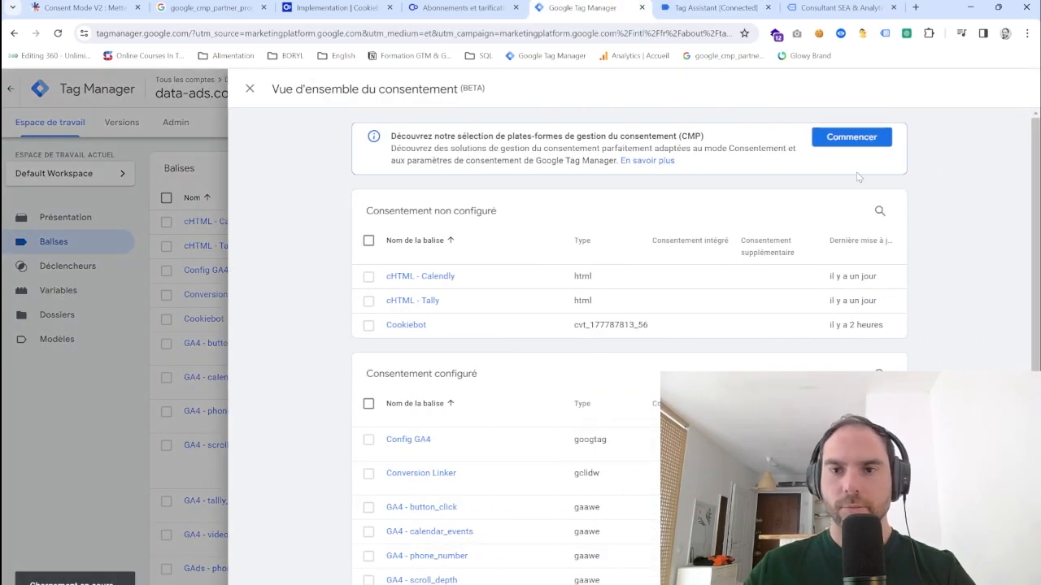
scroll(769, 274, "down", 4)
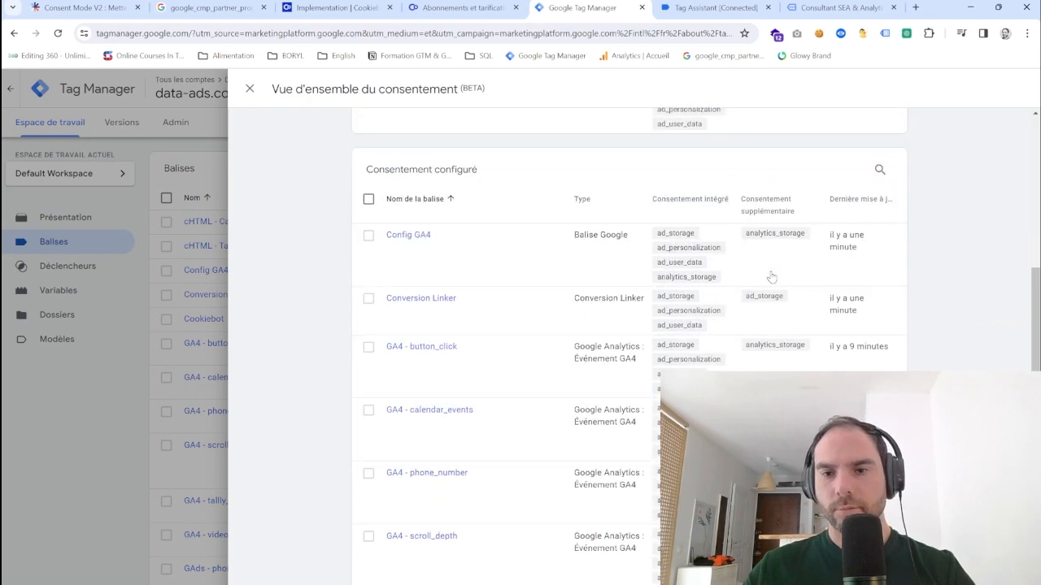
Step: Change the cookie consent on the data-ads.com site to disallow Statistics and allow Marketing
left_click(707, 7)
left_click(837, 7)
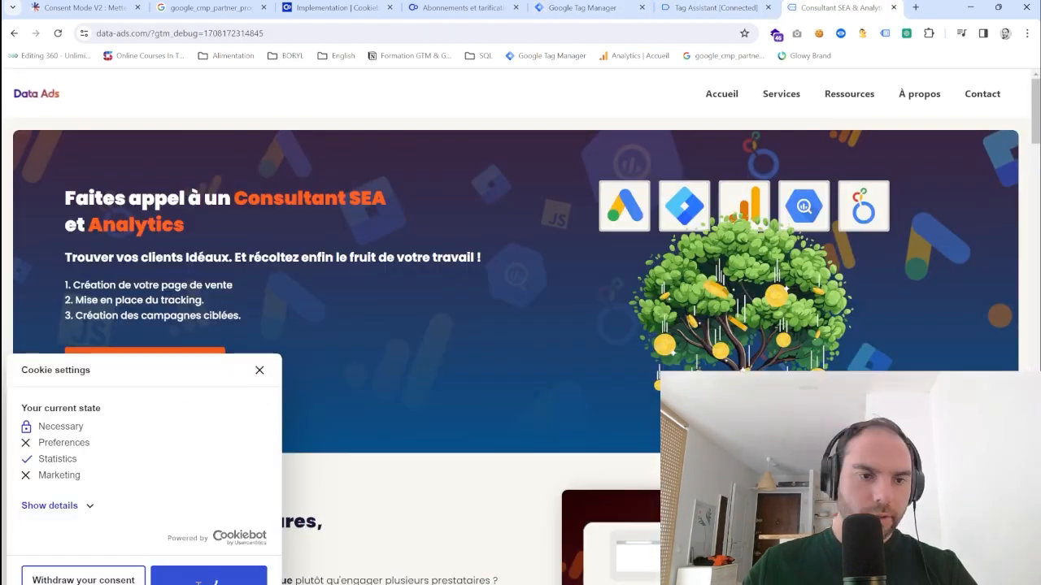
left_click(209, 576)
left_click(582, 413)
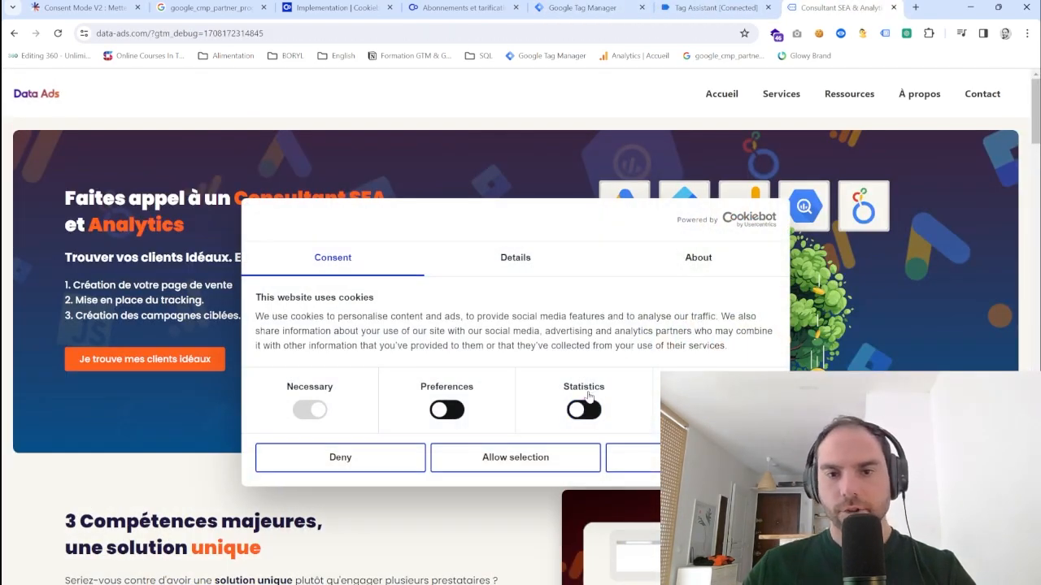
left_click(516, 464)
Step: Compare the fired and blocked tags of the latest cookie_consent_update event in Tag Assistant with the additional consents in Tag Manager's consent overview
key("ctrl+shift+Tab")
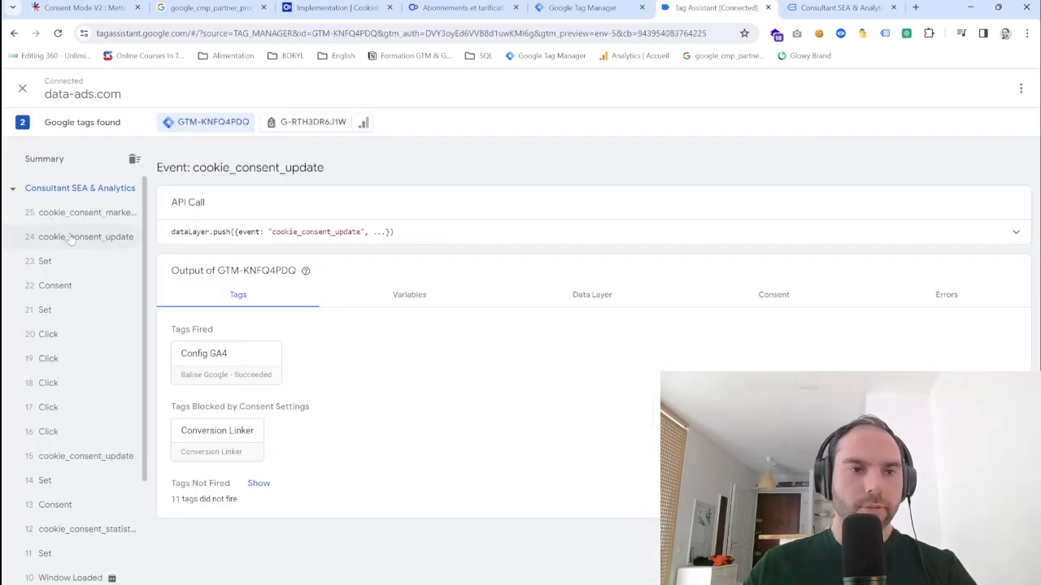
left_click(79, 241)
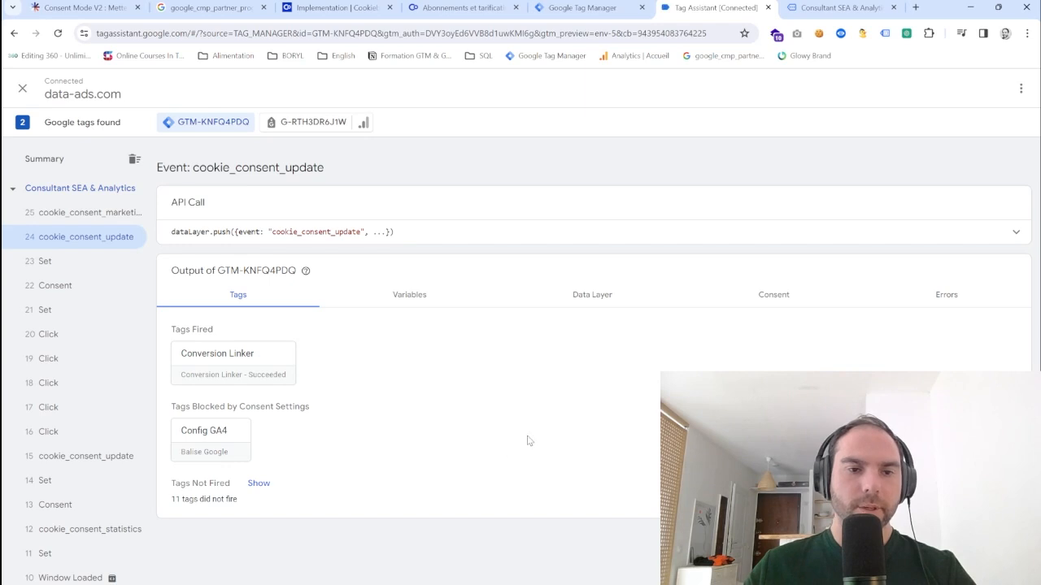
key("ctrl+Page_Up")
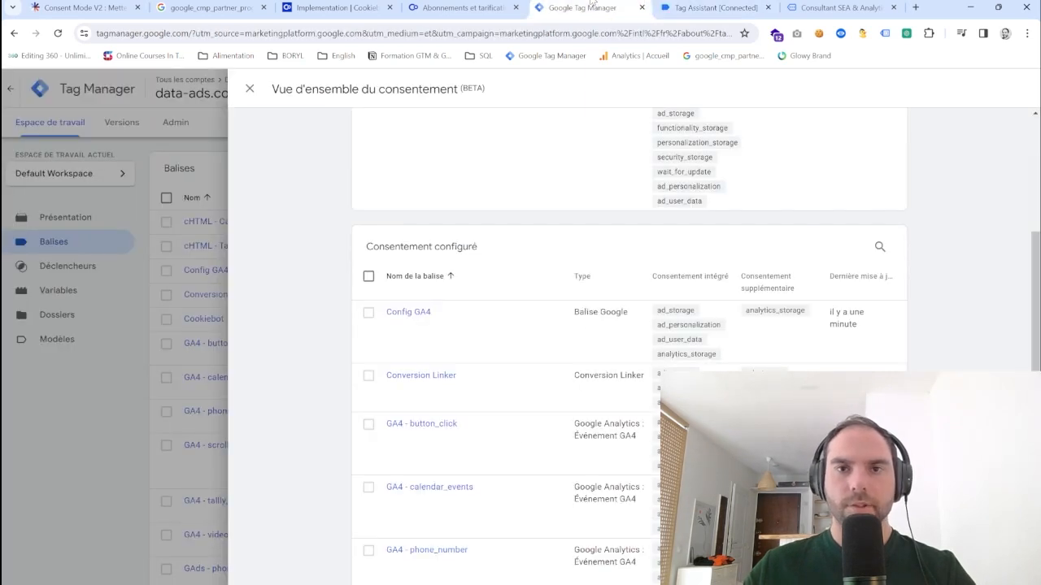
scroll(769, 287, "down", 3)
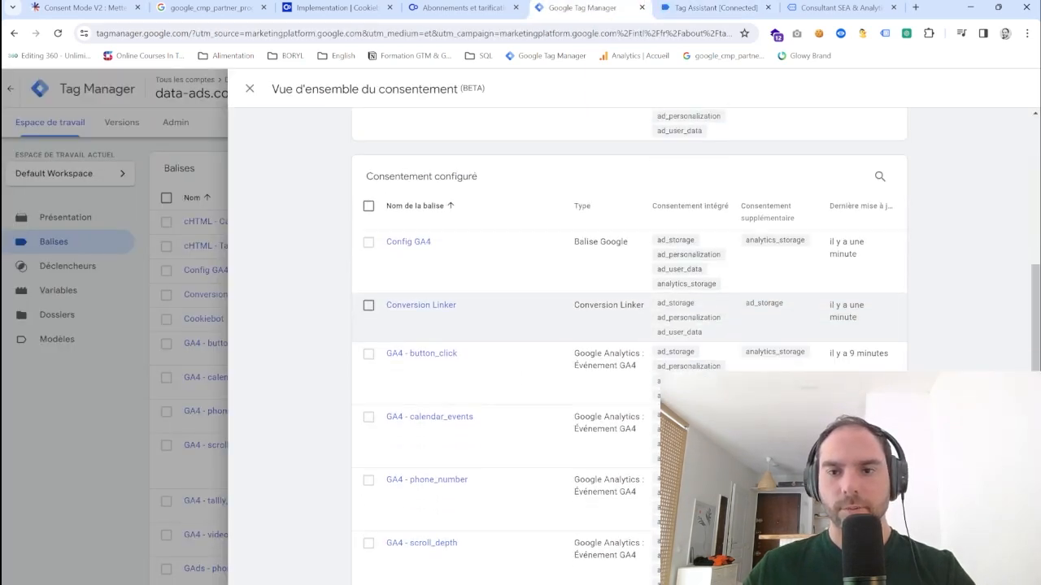
scroll(537, 439, "down", 2)
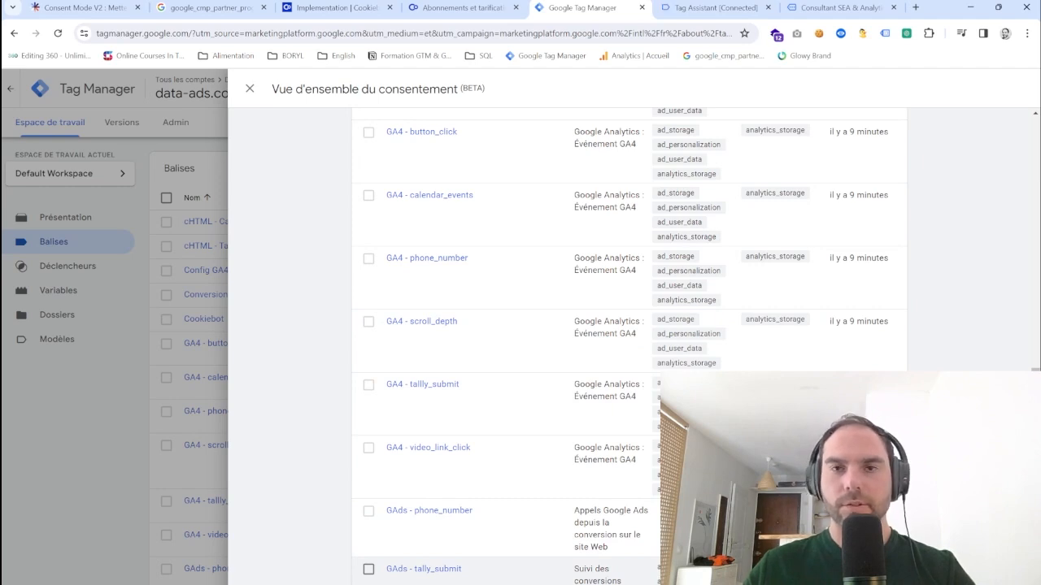
Step: Examine the latest Consent event in Tag Assistant, including its consent update call and its default and updated consent states
left_click(716, 8)
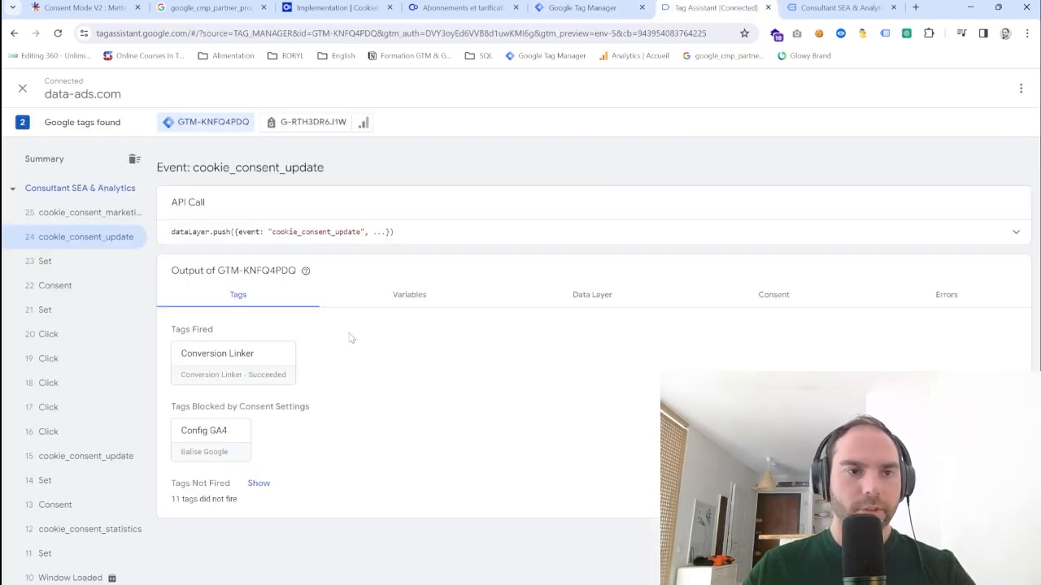
left_click(39, 293)
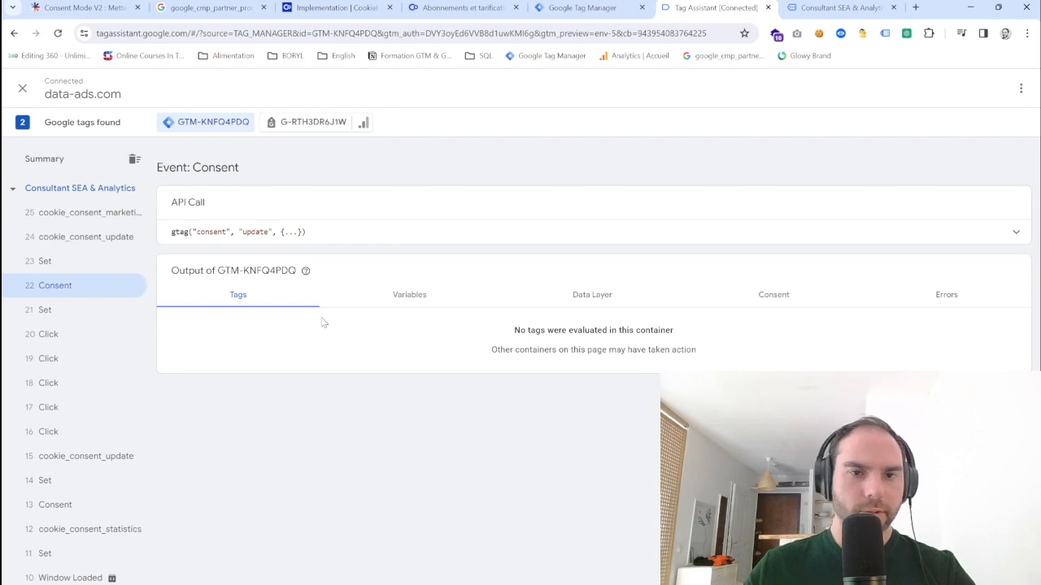
left_click(1015, 233)
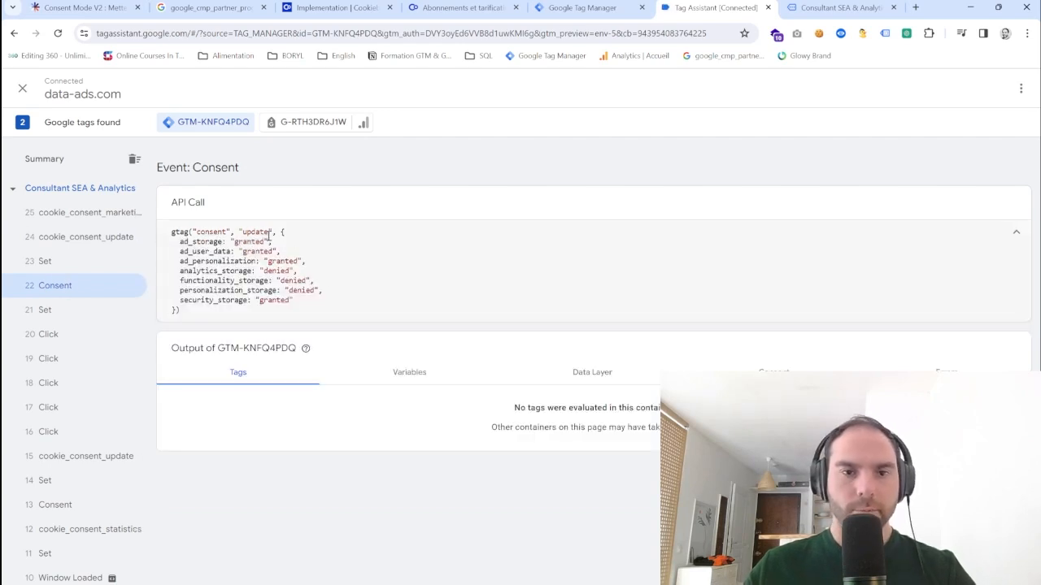
left_click(775, 368)
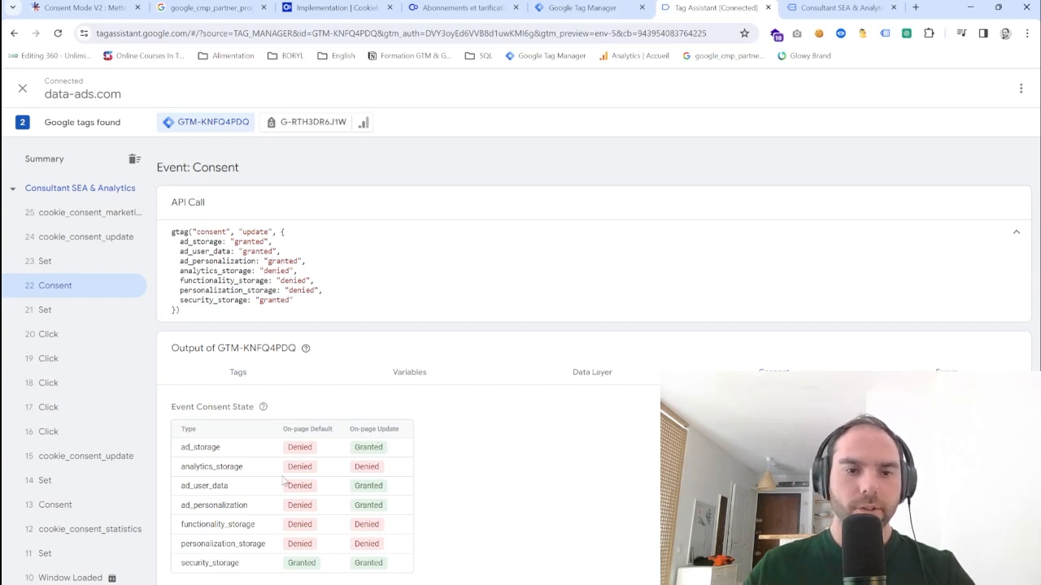
Step: Review the Cookiebot tag's default consent state options for a new region in Tag Manager, without adding one
left_click(573, 7)
left_click(119, 369)
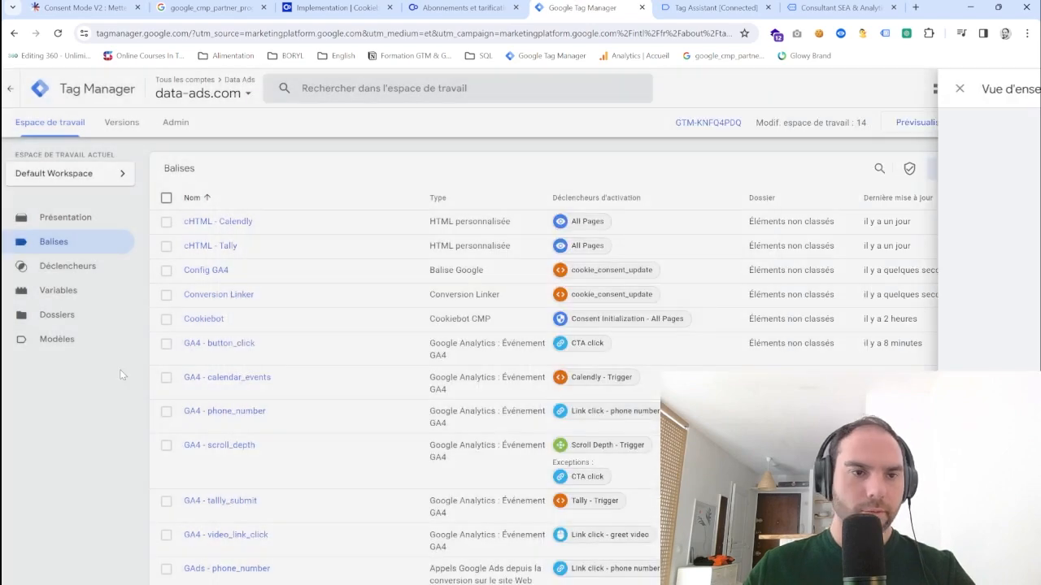
left_click(205, 319)
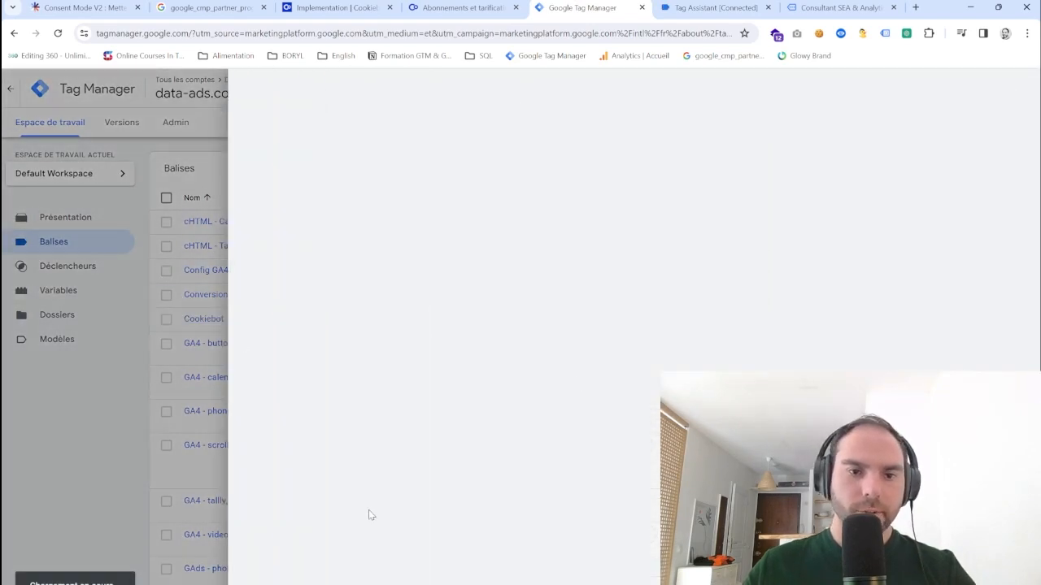
left_click(505, 370)
scroll(488, 464, "down", 1)
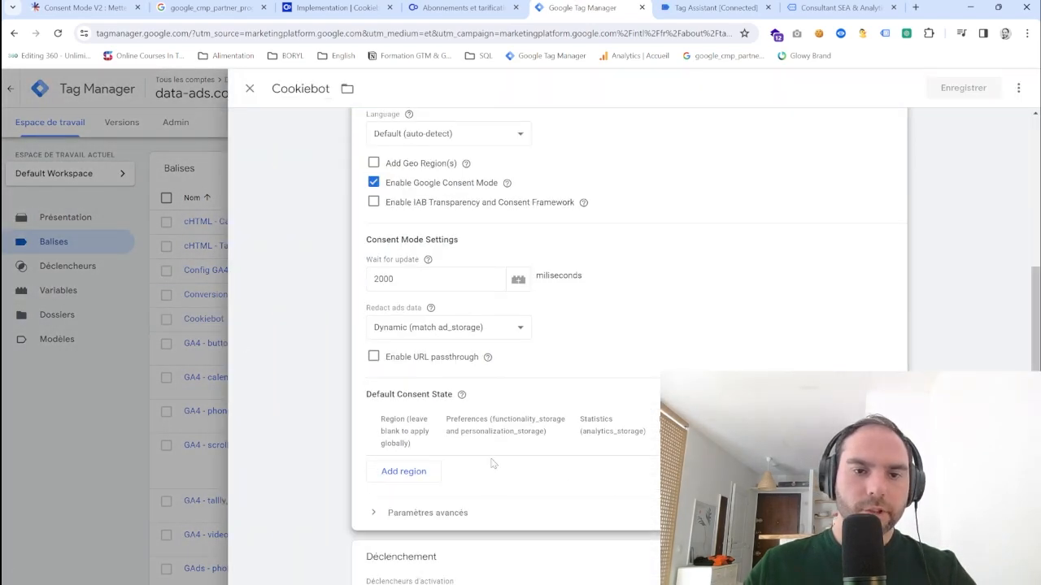
left_click(403, 471)
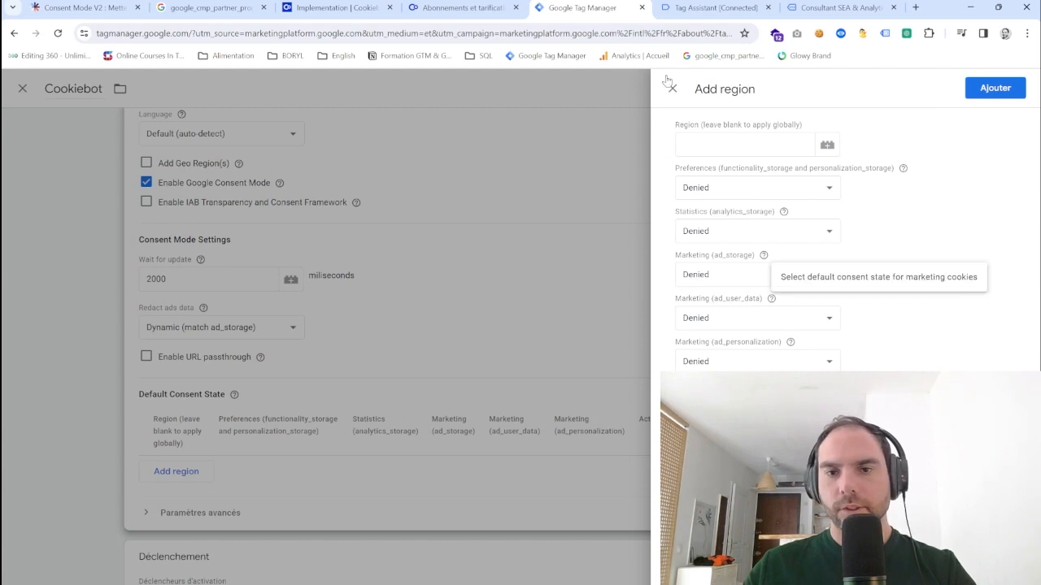
mouse_move(768, 255)
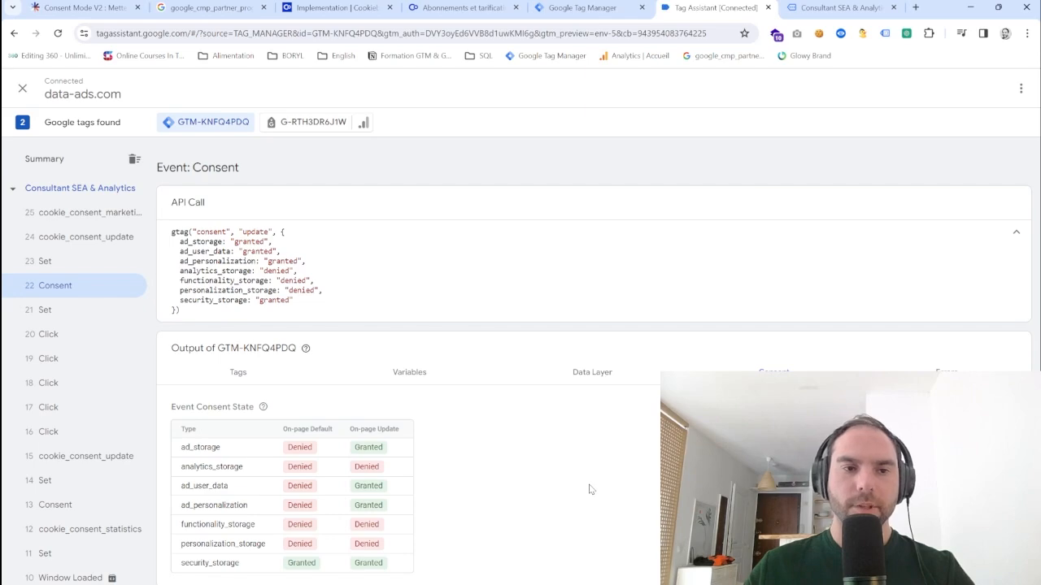
Step: Record the data-ads.com page's network activity in DevTools while reloading it, and filter the requests by "collect"
key("ctrl+Tab")
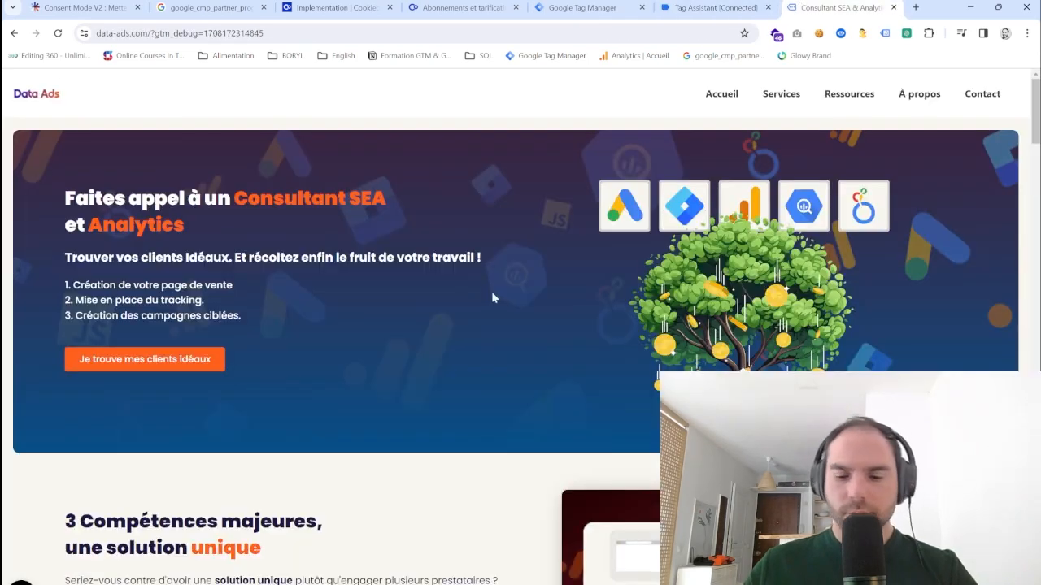
key("ctrl+shift+i")
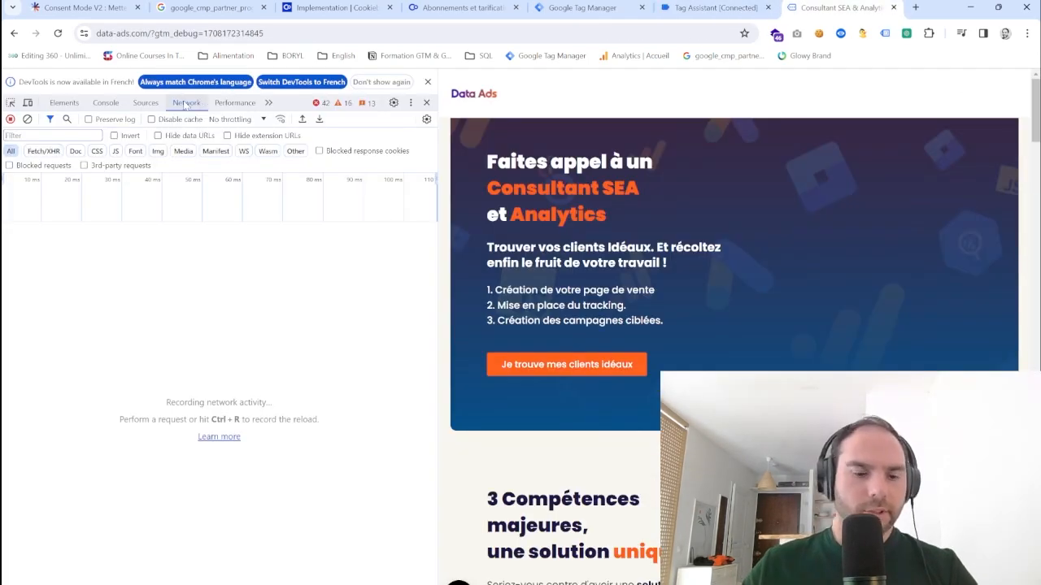
key("ctrl+r")
left_click(51, 135)
type("c")
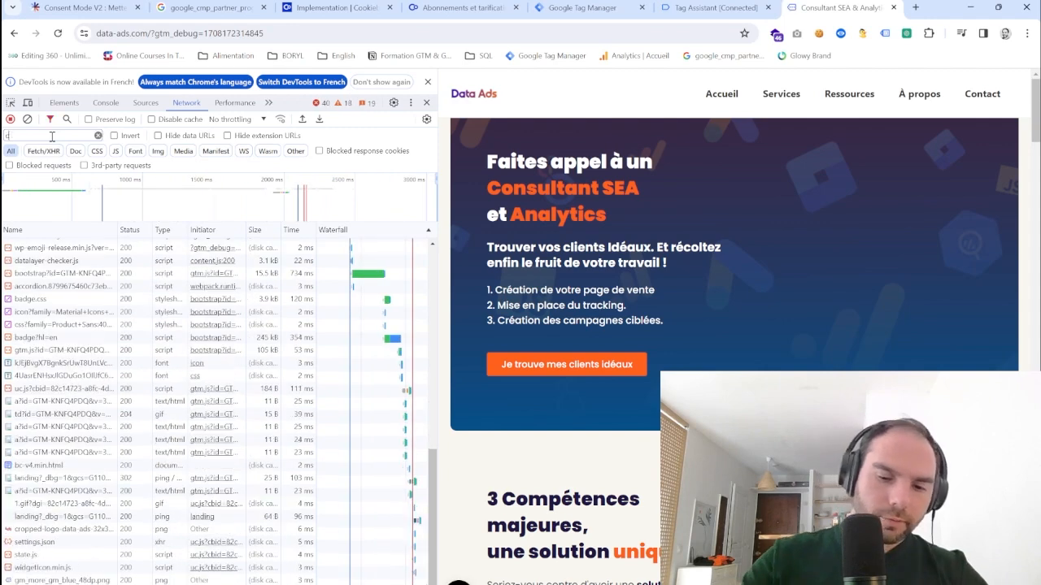
type("ollect")
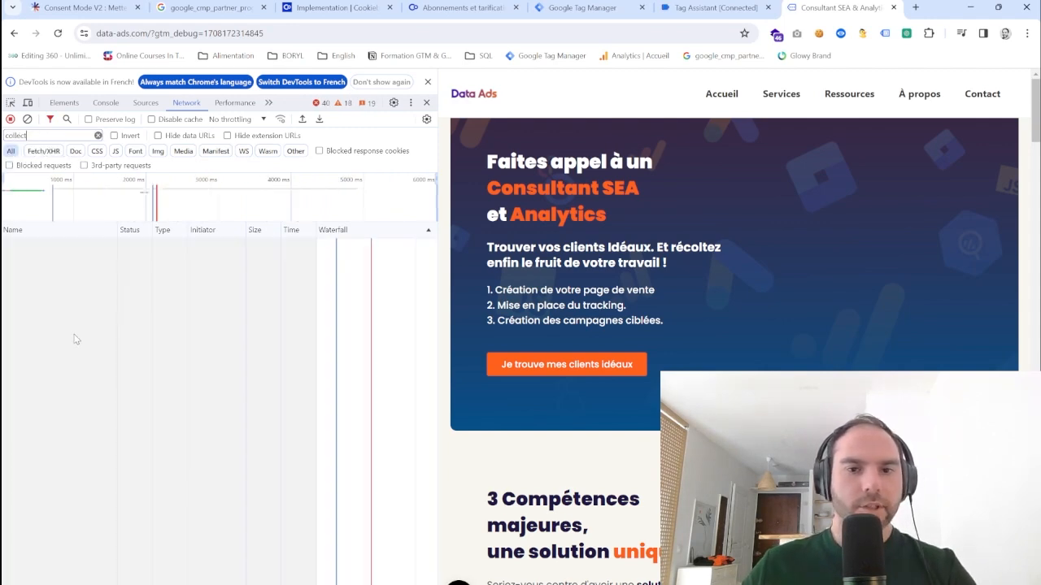
Step: Change the site's cookie consent to allow only Statistics, and inspect the gcs and gcd parameters in the resulting collect request's URL
left_click(459, 582)
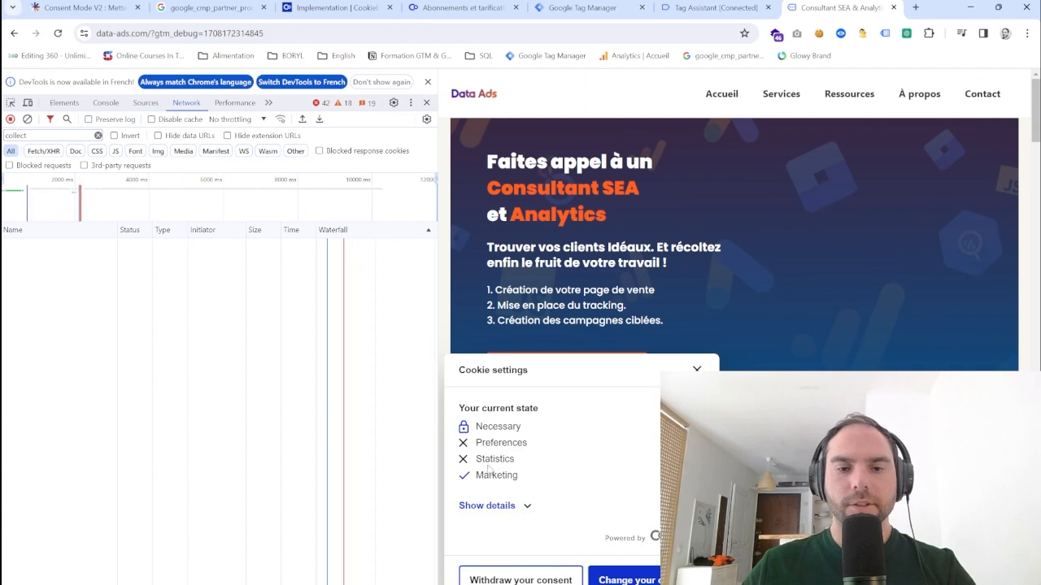
left_click(638, 580)
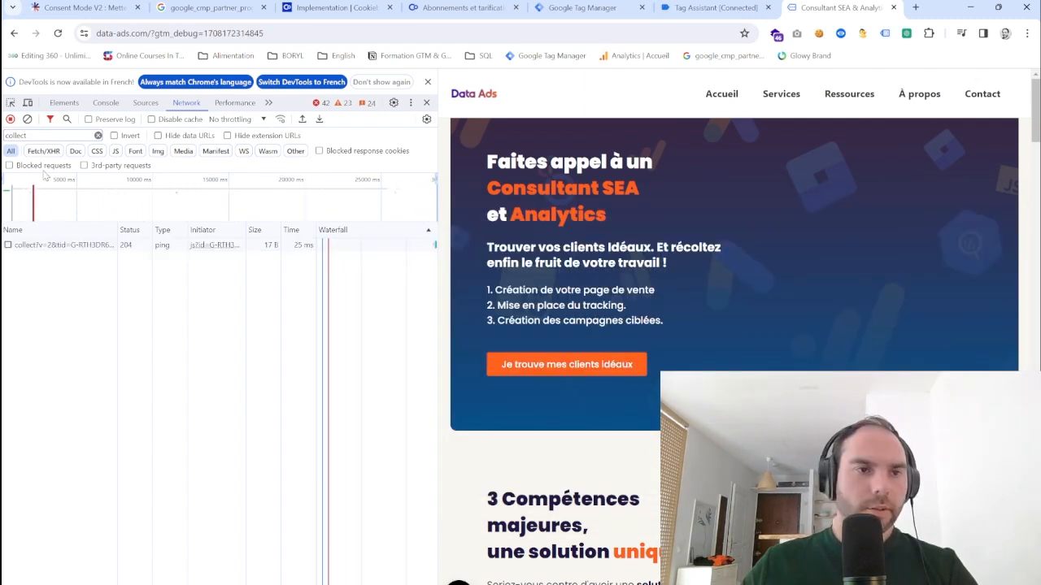
left_click(53, 246)
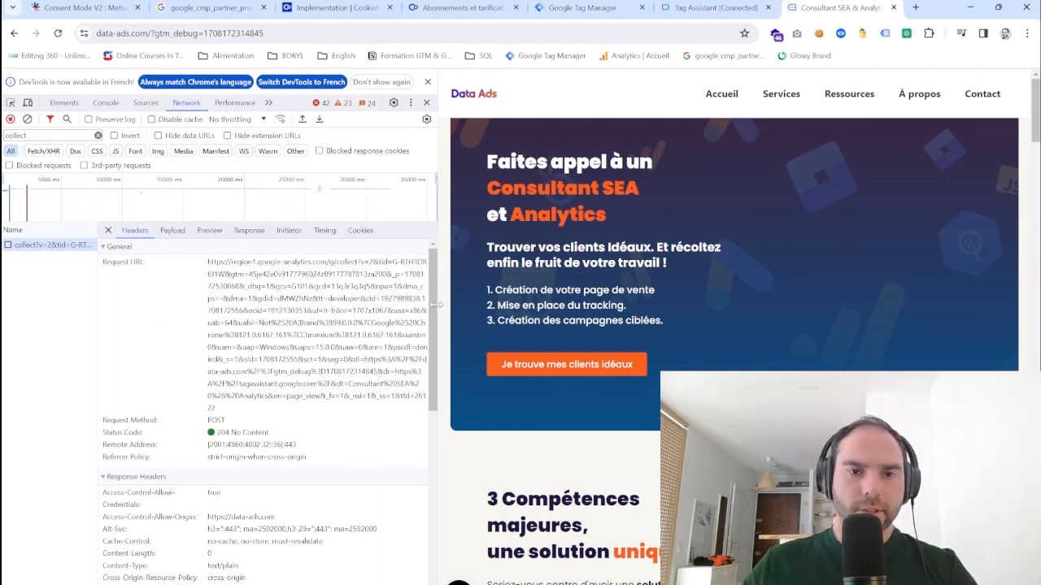
left_click_drag(439, 310, 595, 311)
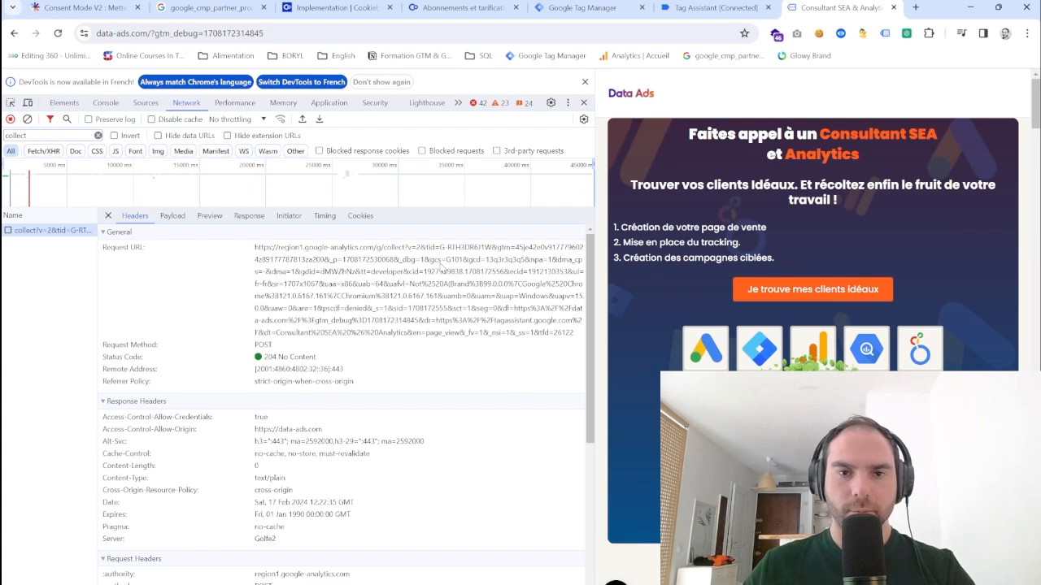
mouse_move(430, 260)
left_mouse_down()
mouse_move(478, 268)
mouse_move(450, 267)
left_mouse_up()
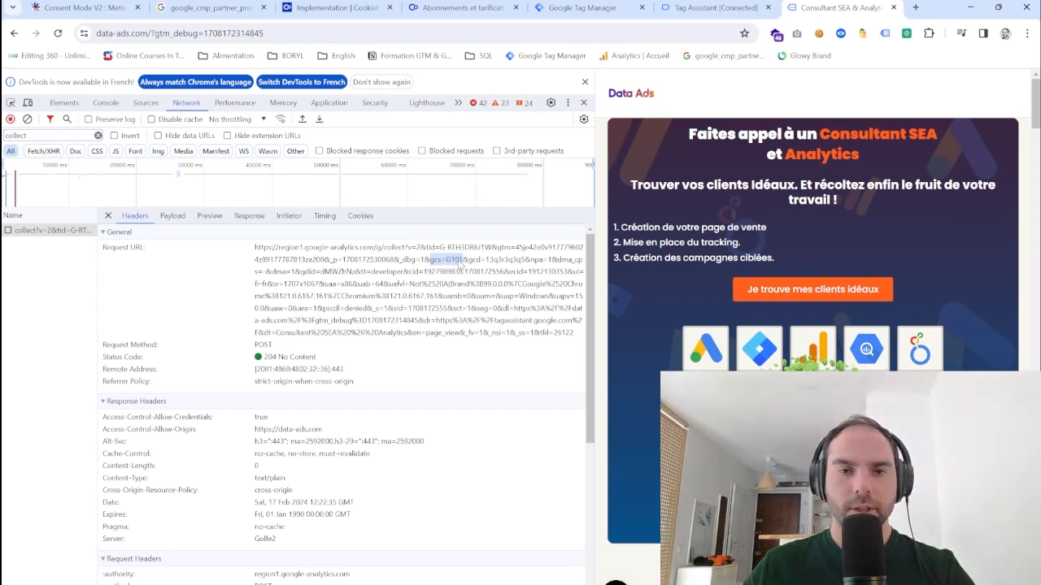
left_click_drag(467, 261, 526, 265)
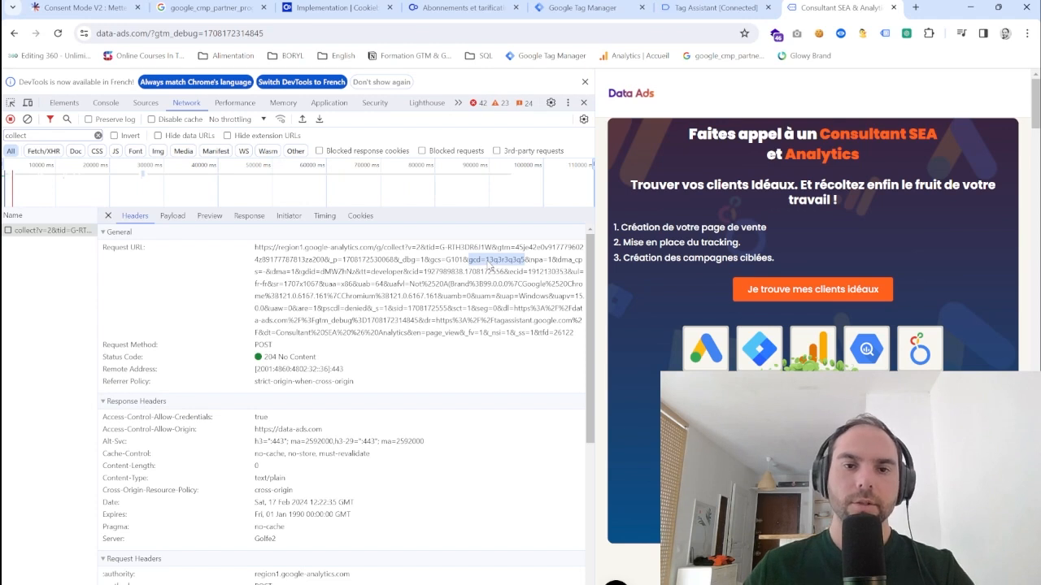
double_click(498, 260)
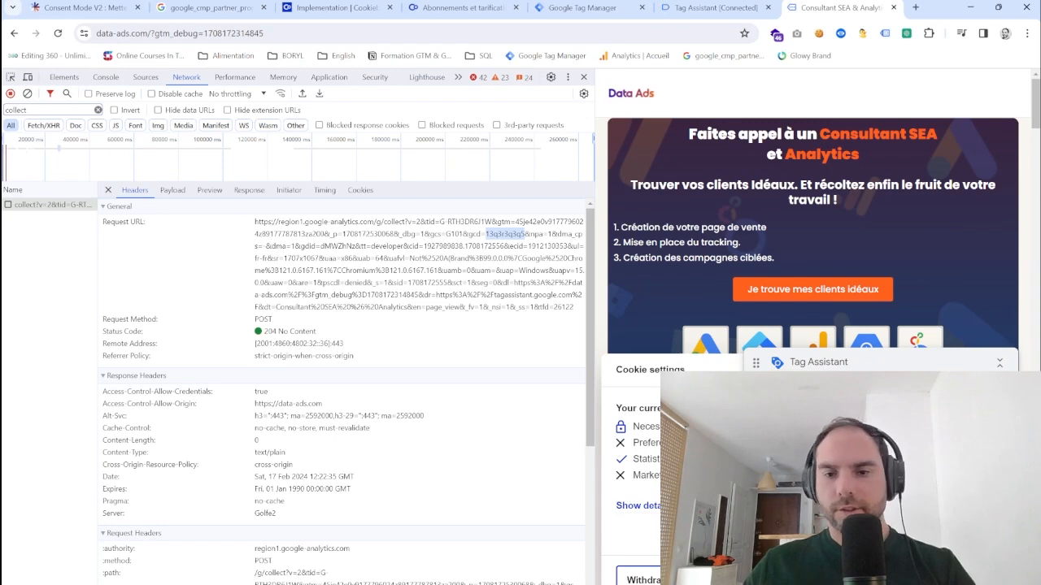
Step: Allow all cookie categories on the site, reload the page, and inspect the new collect request's gcs and gcd parameters
left_click(772, 576)
left_click_drag(757, 362, 710, 140)
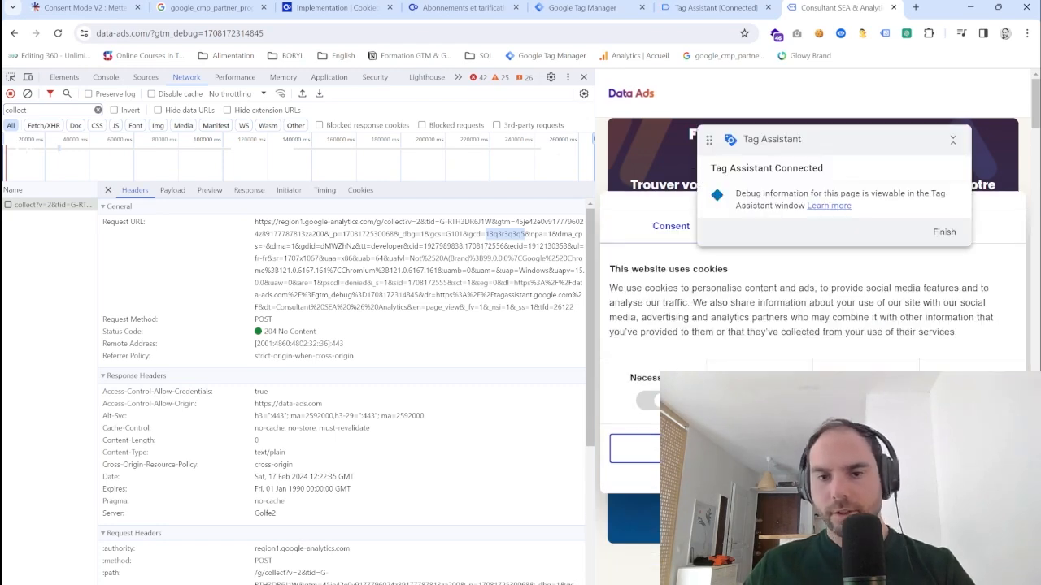
left_click(947, 449)
left_click(527, 34)
key("Return")
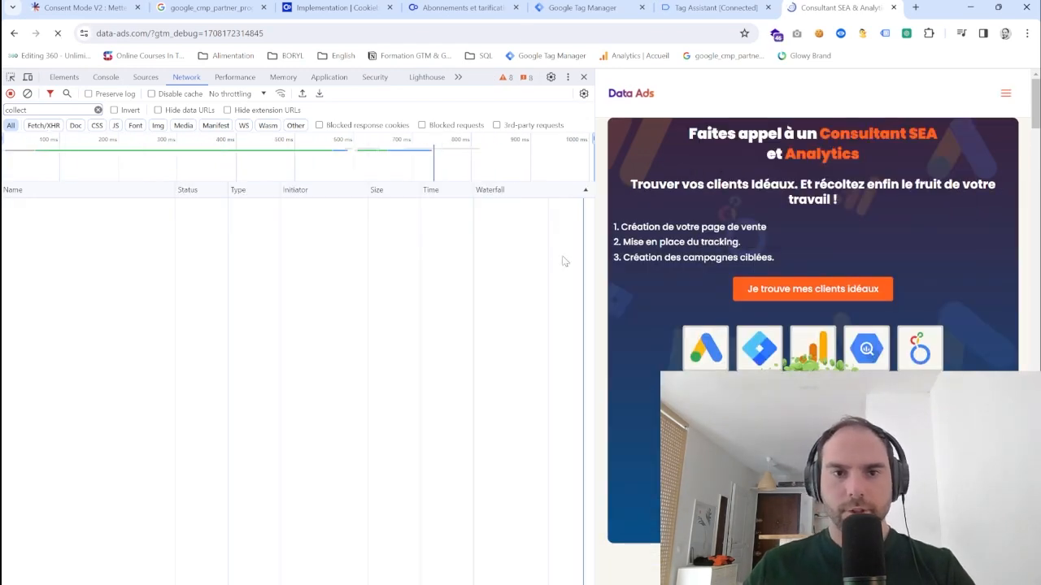
left_click(52, 205)
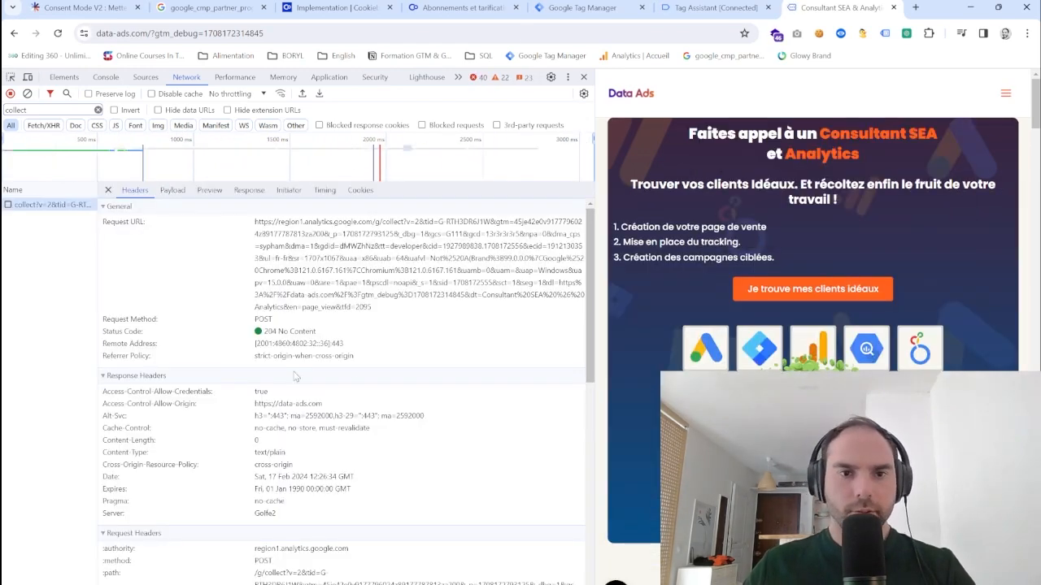
double_click(509, 235)
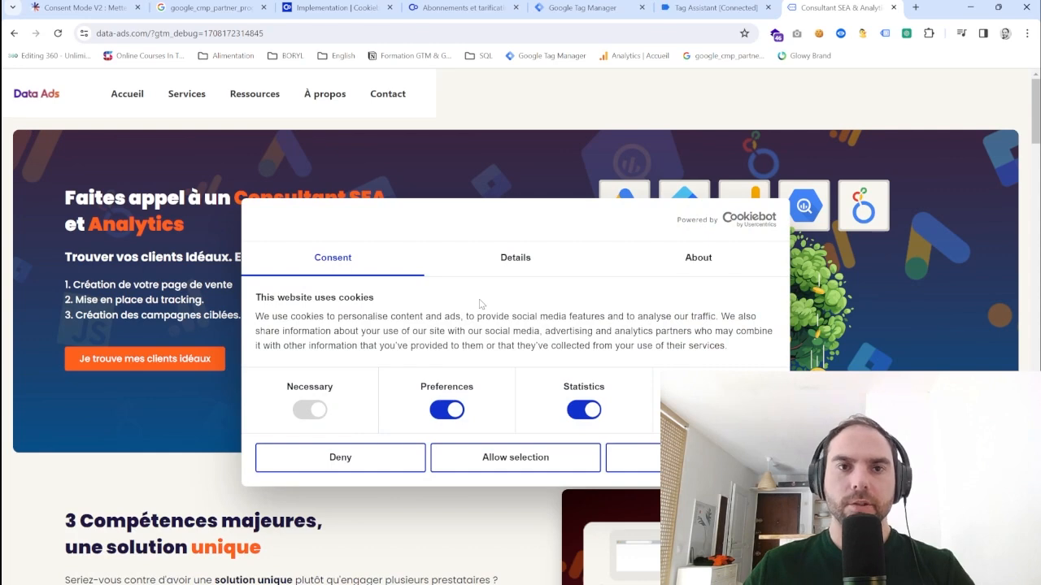
Step: In Tag Manager's consent overview, set the additional consent checks of all ten tags with configured consent to "Non défini" and save
scroll(500, 383, "down", 1)
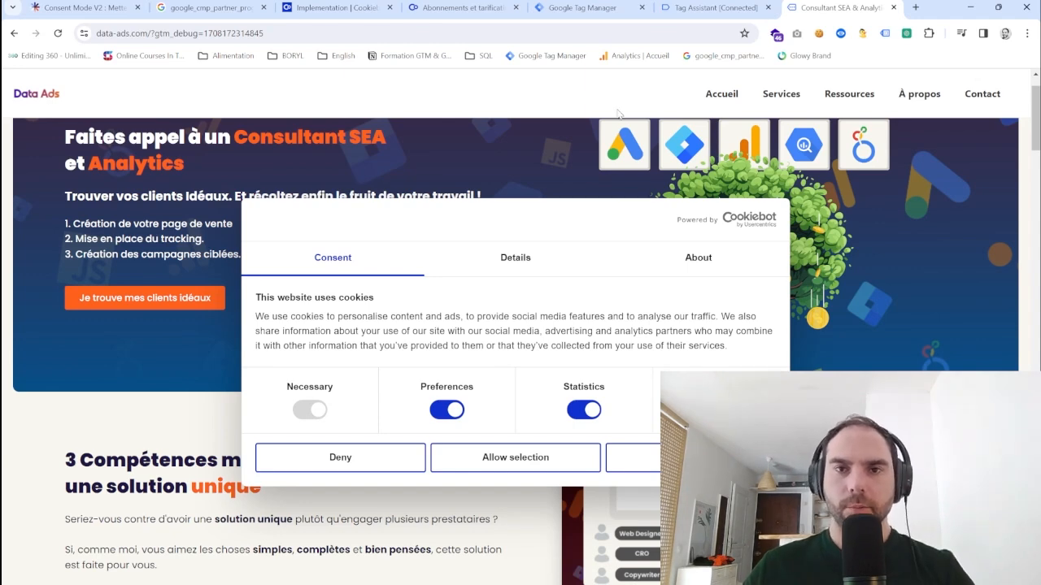
left_click(708, 9)
left_click(582, 8)
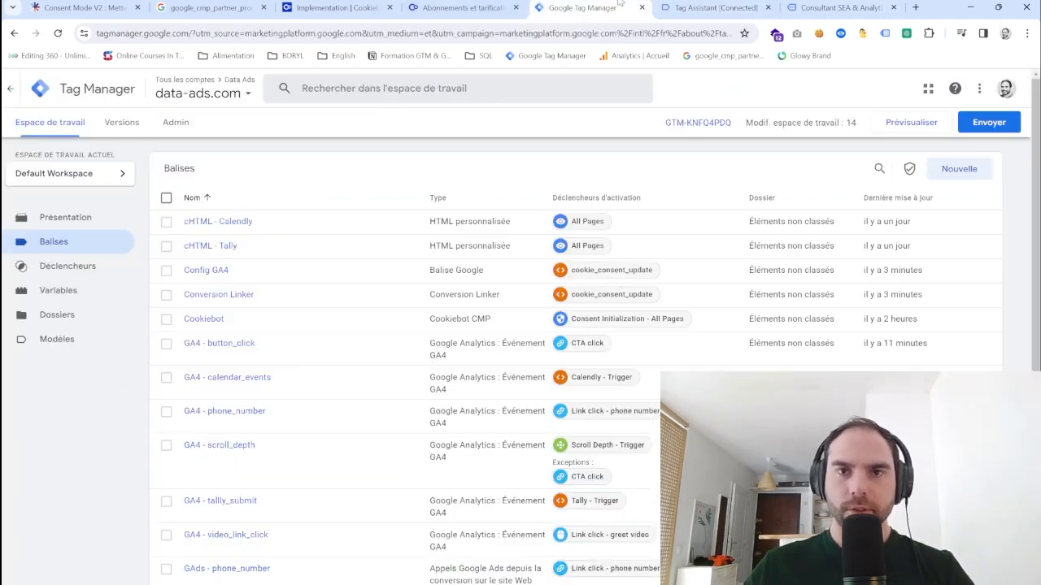
left_click(911, 169)
scroll(356, 235, "down", 3)
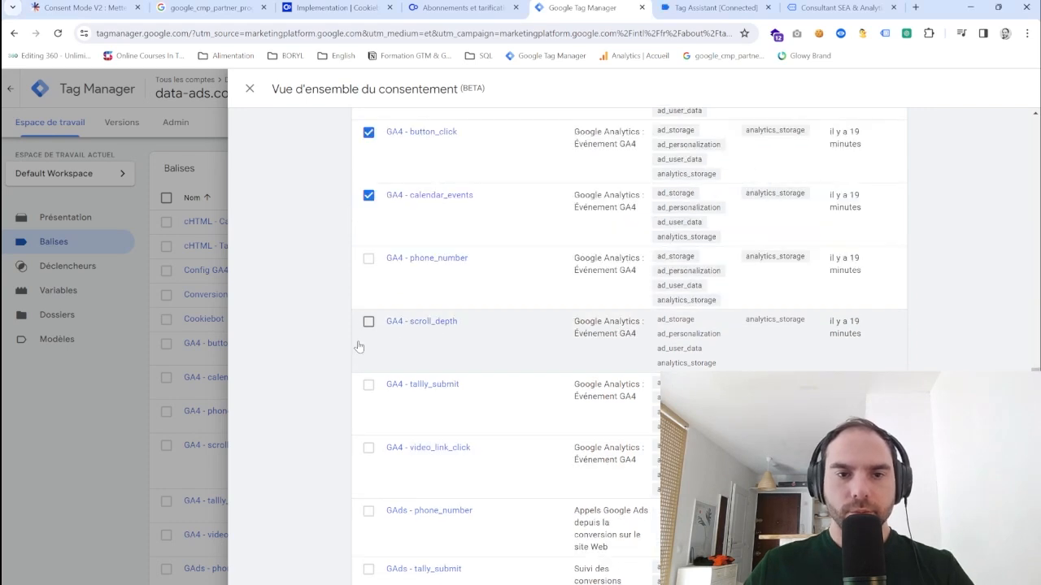
left_click(369, 258)
left_click(368, 322)
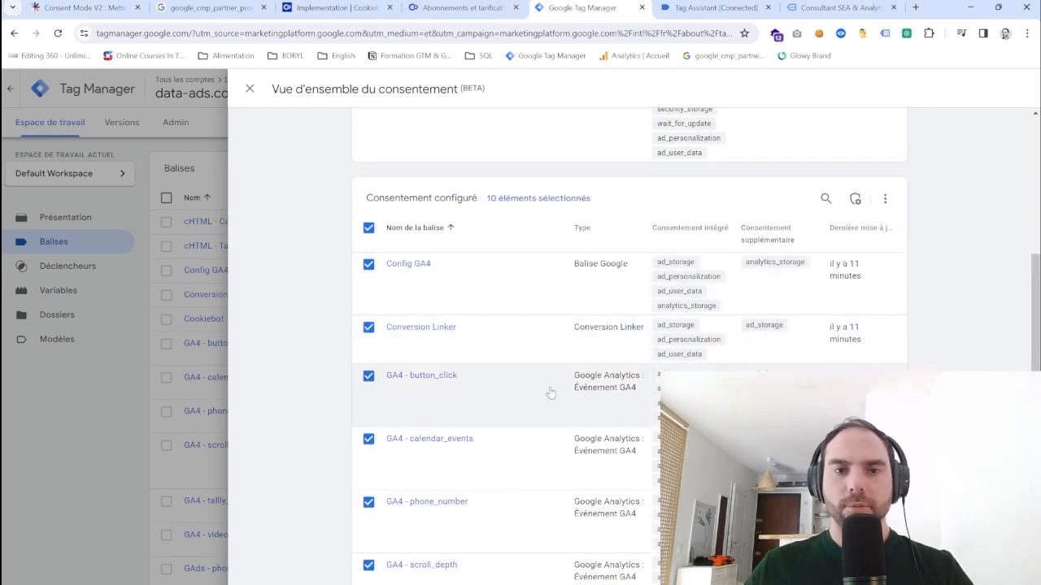
scroll(550, 393, "up", 2)
scroll(549, 393, "down", 3)
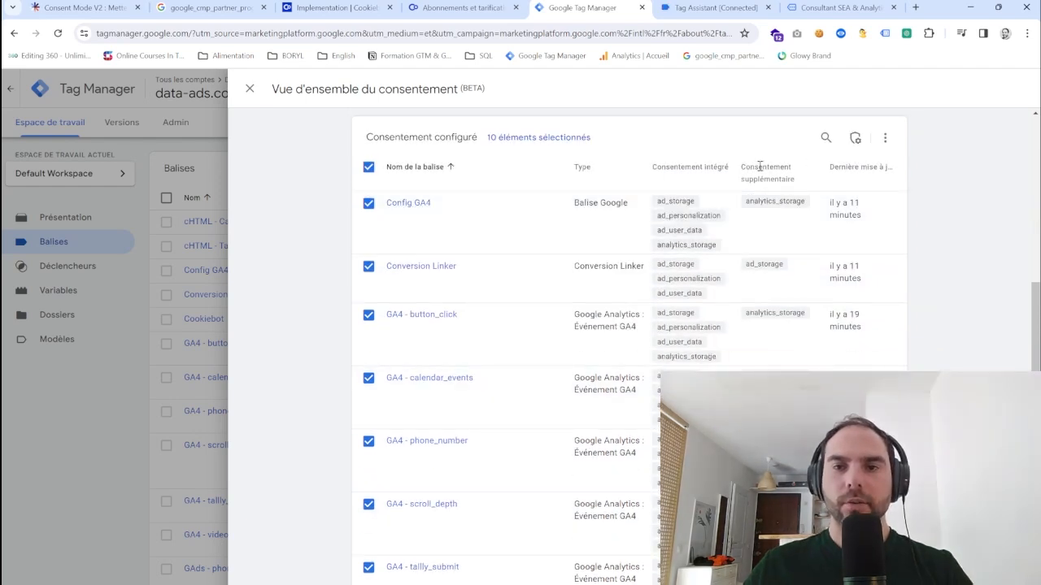
scroll(398, 264, "down", 1)
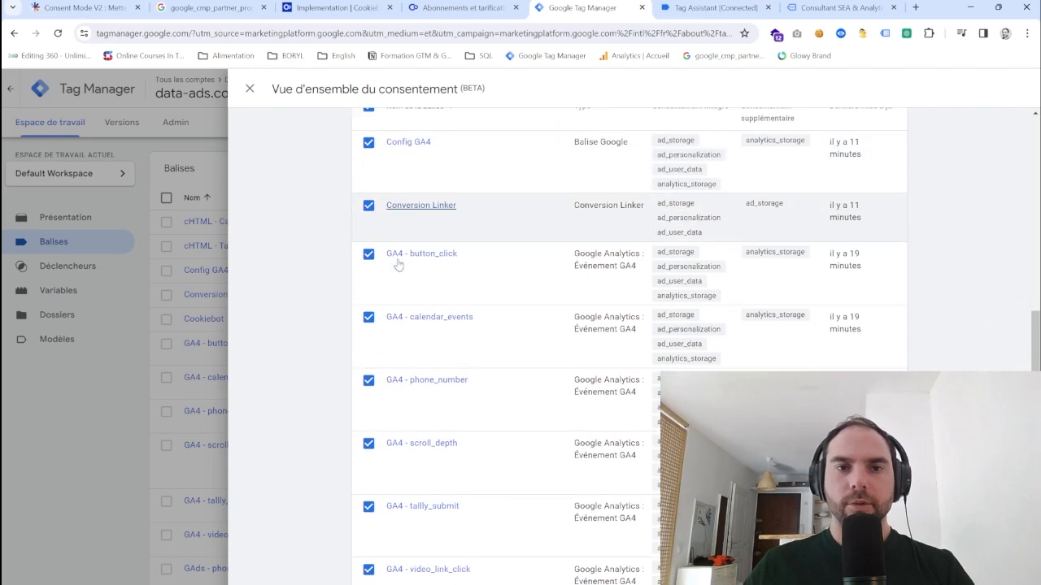
scroll(400, 265, "up", 1)
left_click(855, 137)
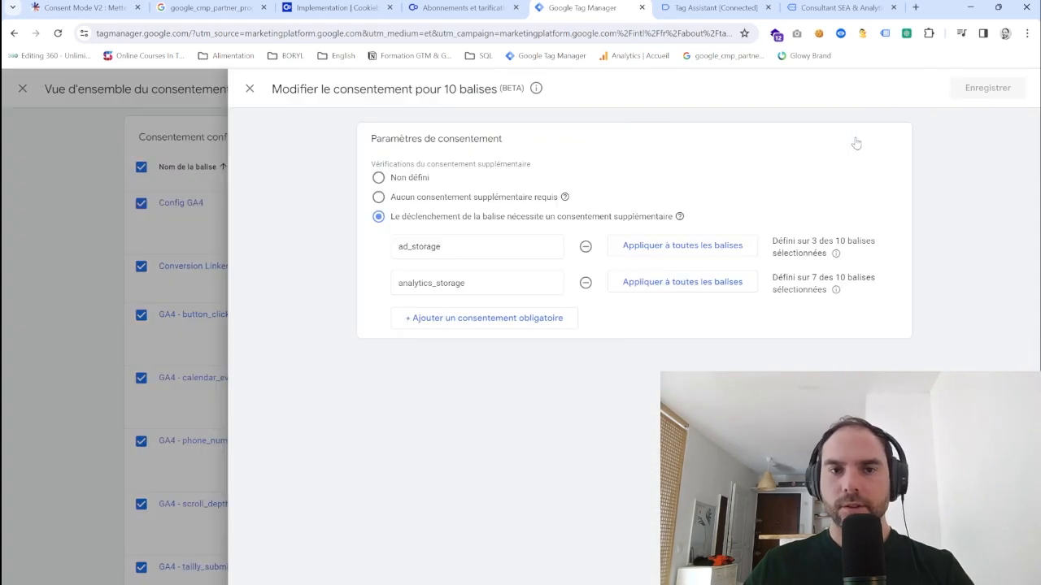
left_click(379, 178)
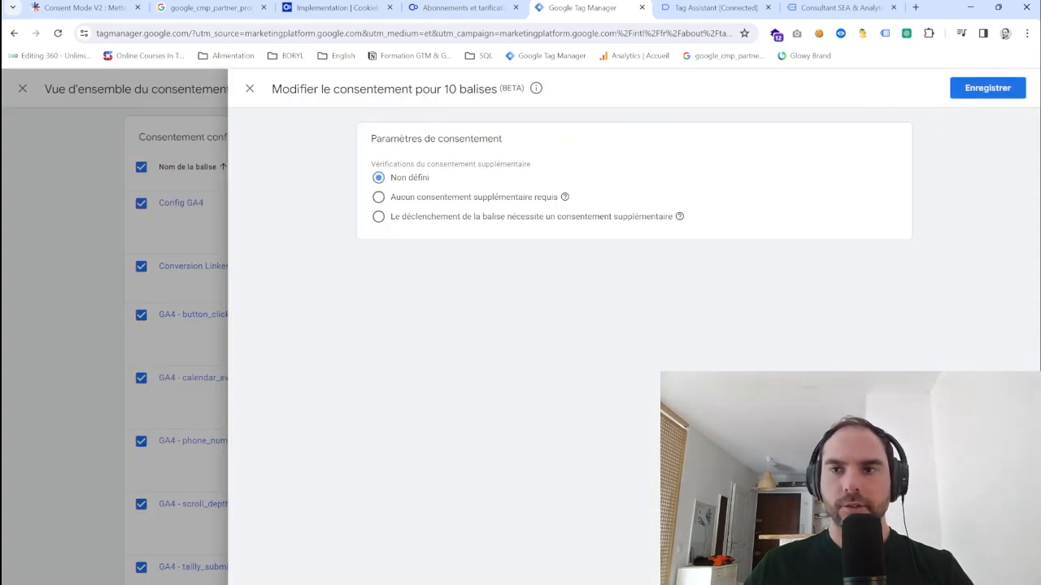
left_click(984, 91)
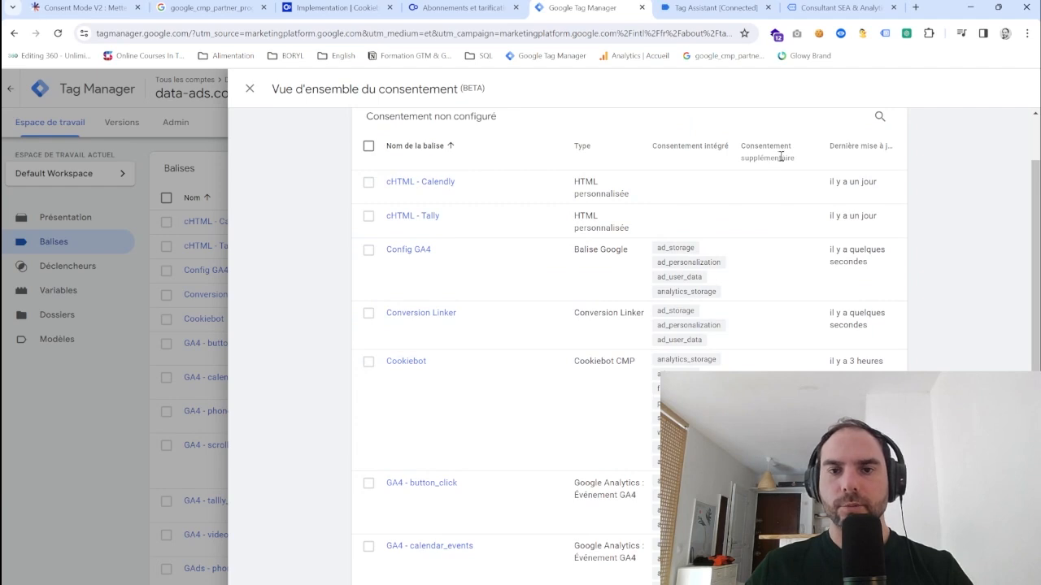
Step: Review the built-in consent types of the tags listed without configured consent in the consent overview
left_click_drag(654, 145, 730, 147)
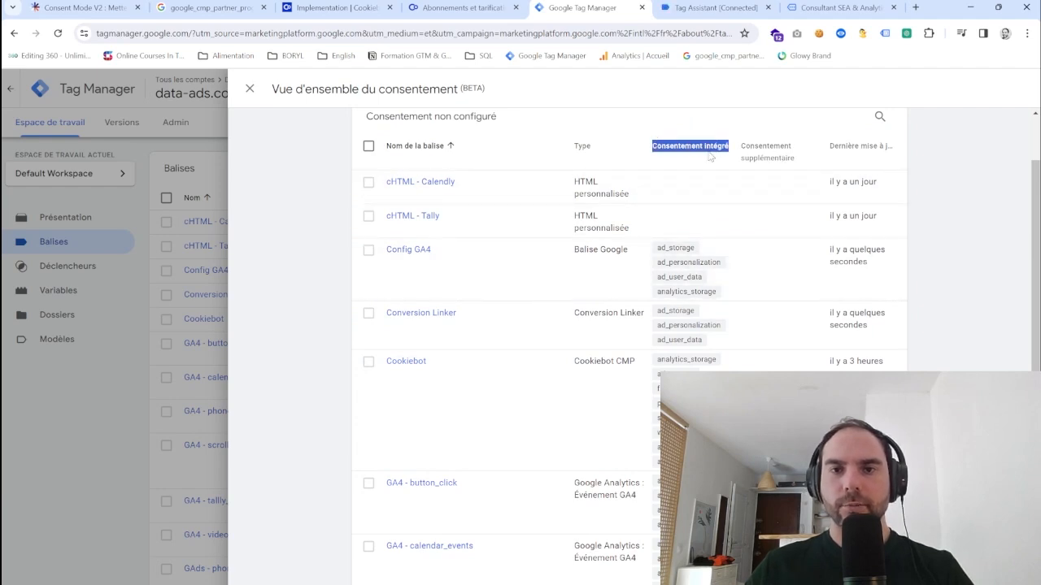
scroll(488, 439, "down", 2)
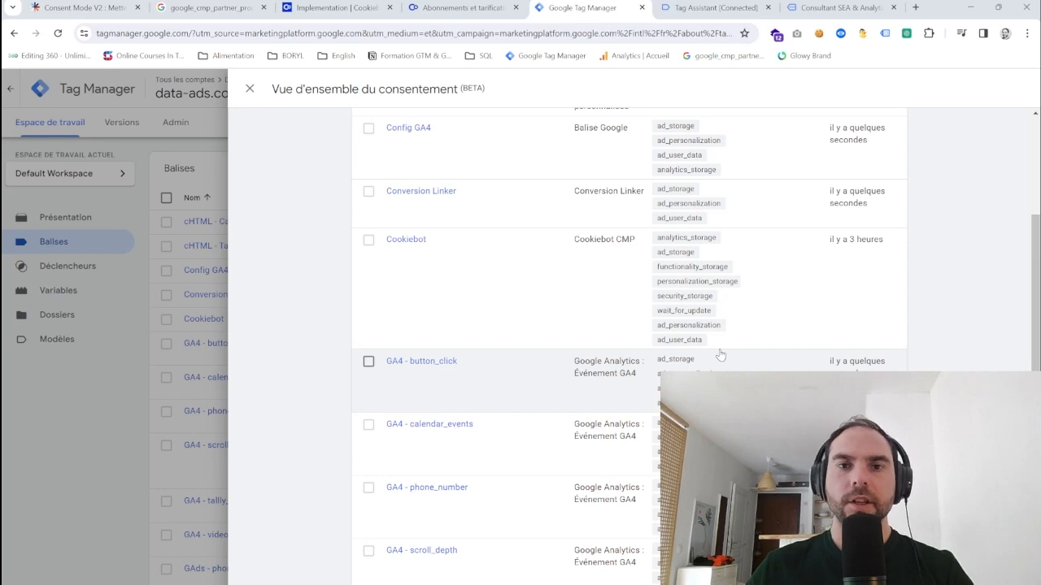
scroll(720, 355, "up", 3)
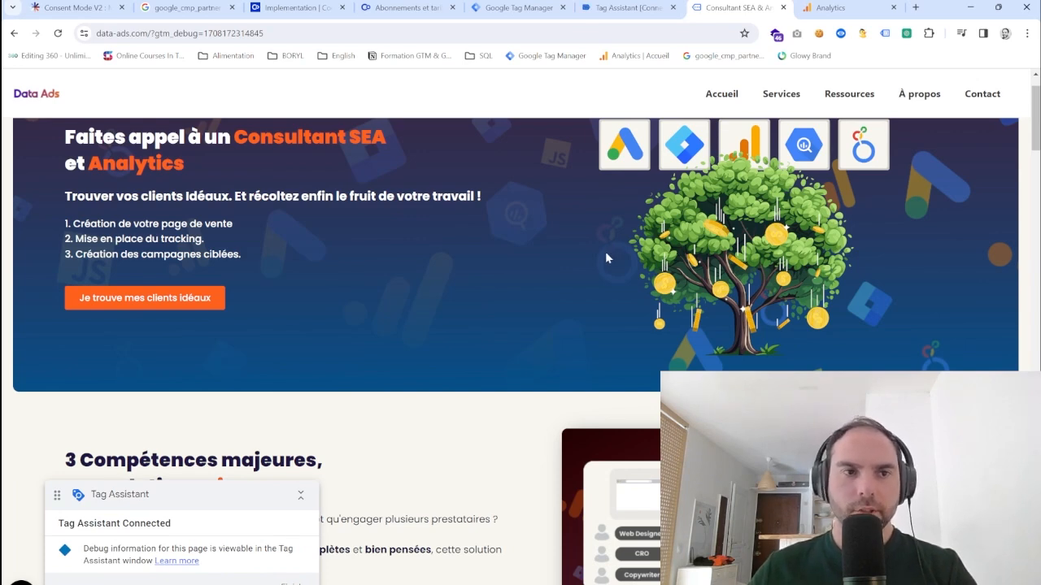
Step: Switch to Google Analytics and examine the Data Ads property's reporting identity settings and where they sit under data display
left_click(831, 7)
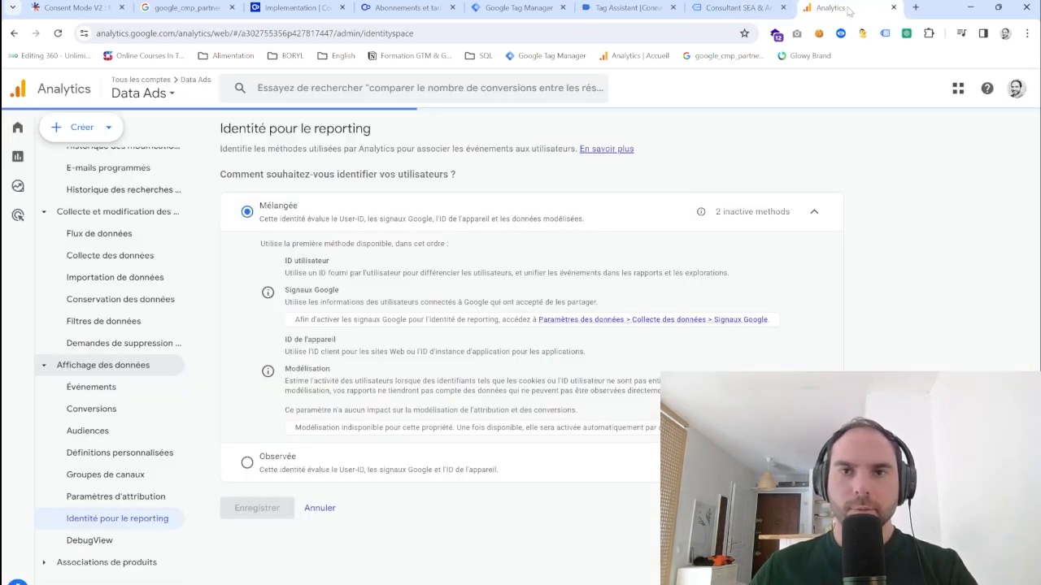
scroll(138, 268, "up", 5)
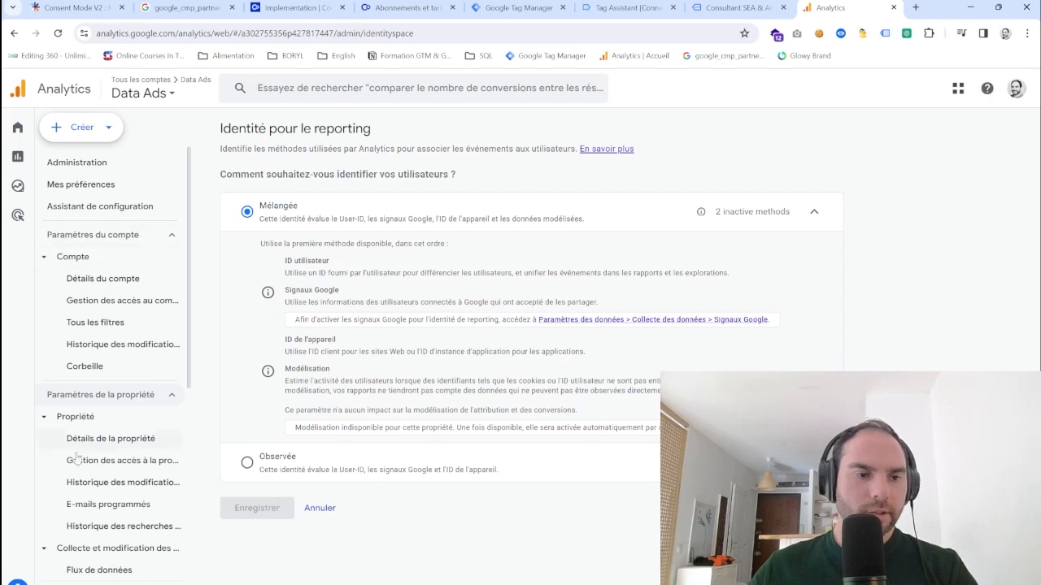
scroll(138, 325, "down", 5)
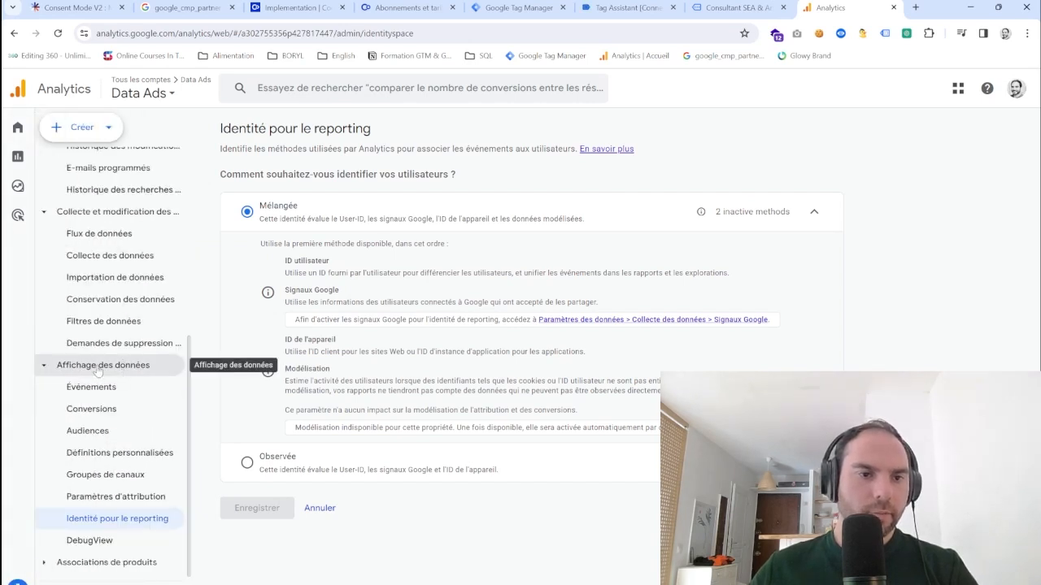